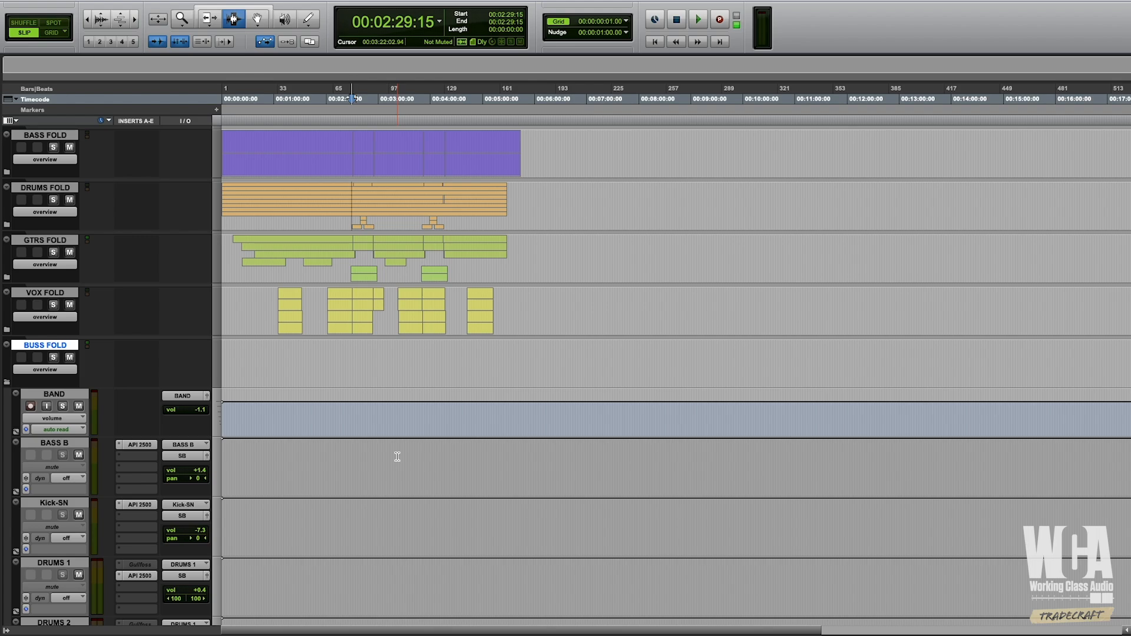
- Expand the BASS, DRUMS, GTRS and VOX folder tracks in the mixer to show all their member channels
{"action": "key", "text": "super+equal"}
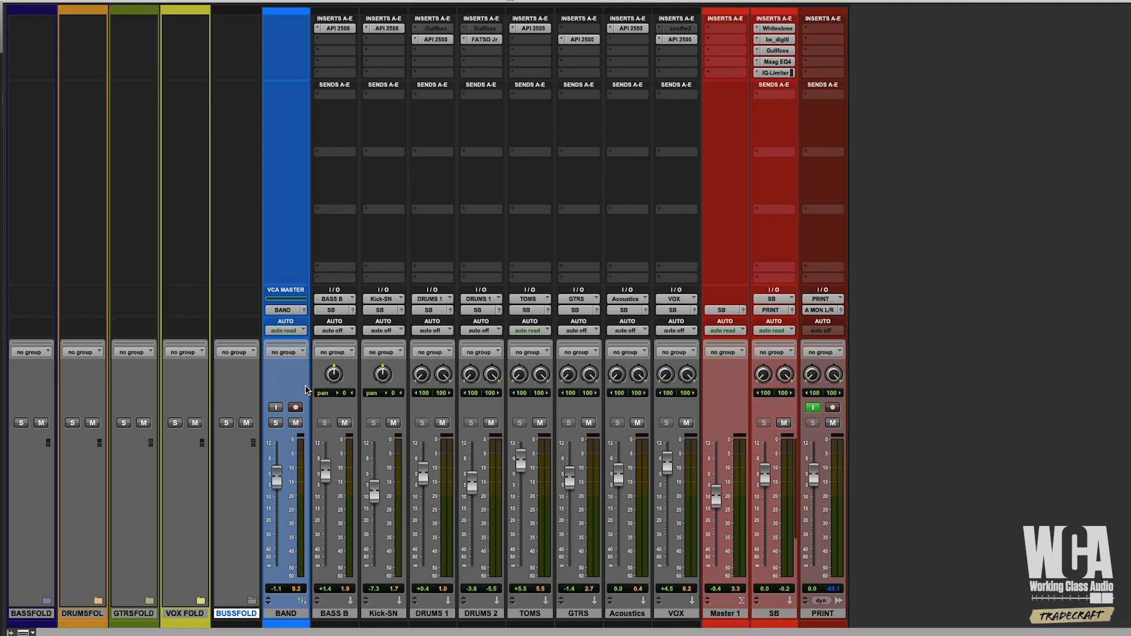
{"action": "left_click", "coordinate": [46, 602]}
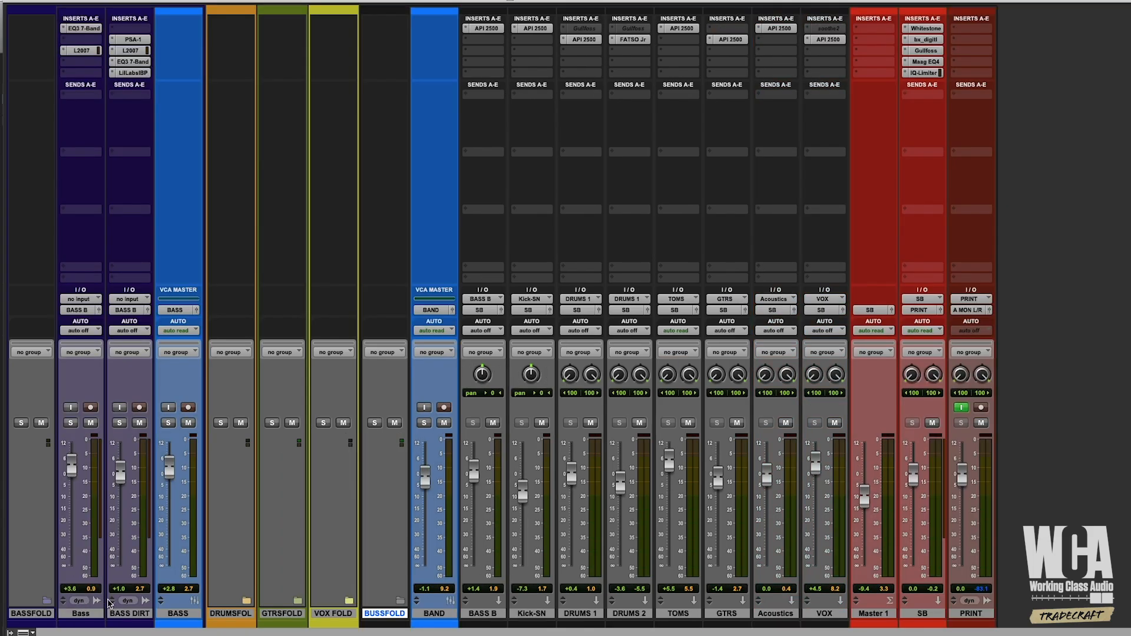
{"action": "left_click", "coordinate": [247, 601]}
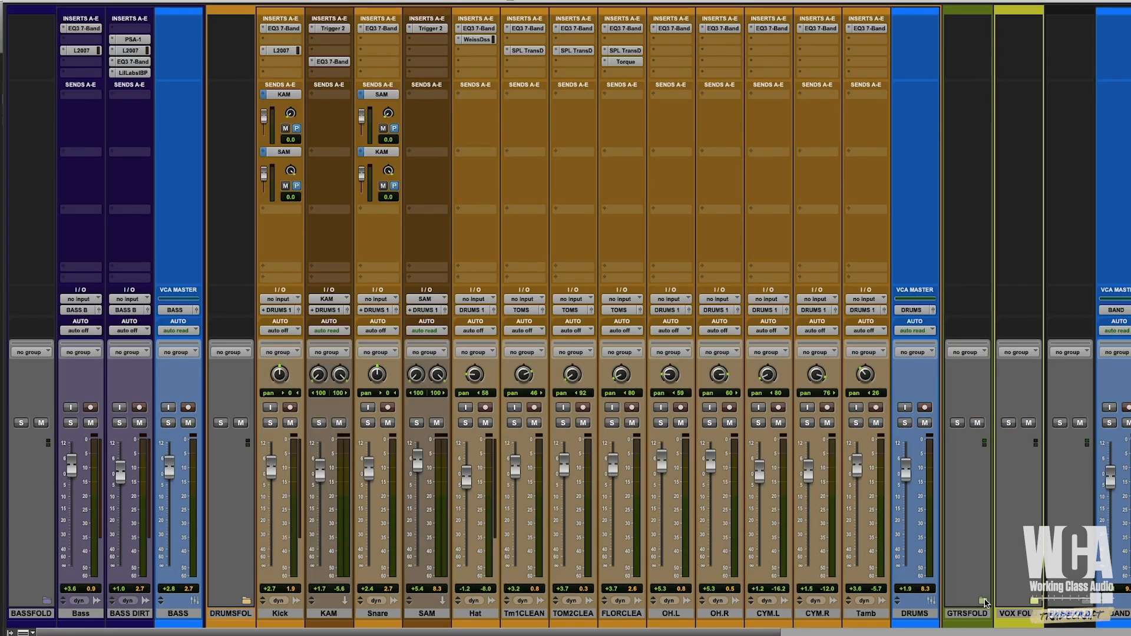
{"action": "left_click", "coordinate": [983, 601]}
{"action": "scroll", "coordinate": [805, 628], "scroll_direction": "right", "scroll_amount": 10}
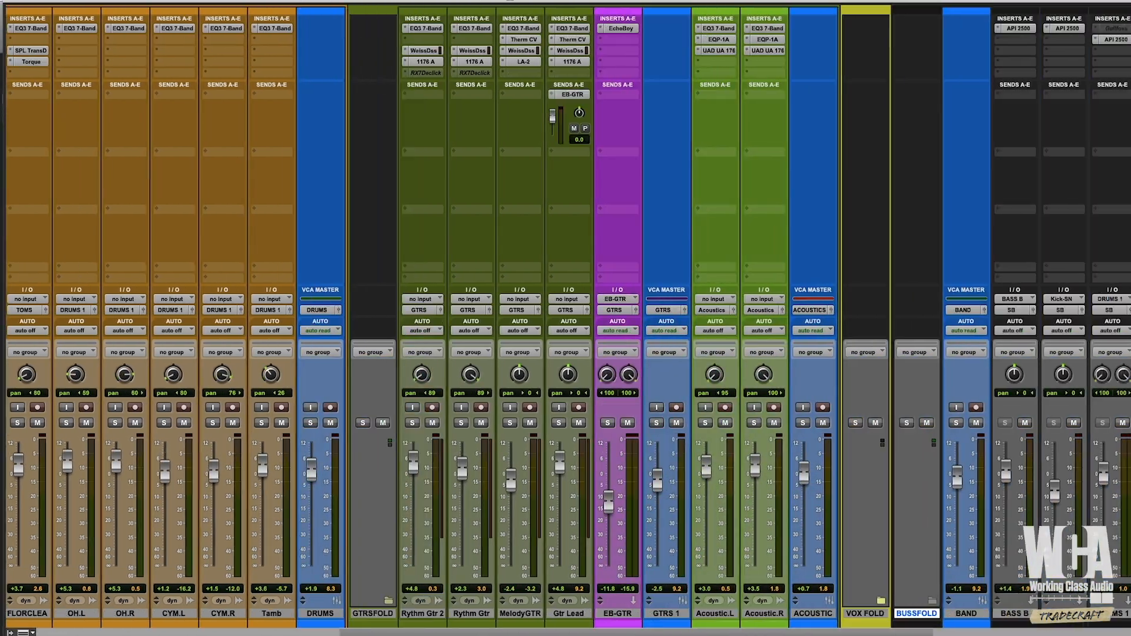
{"action": "scroll", "coordinate": [819, 634], "scroll_direction": "right", "scroll_amount": 2}
{"action": "left_click", "coordinate": [839, 601]}
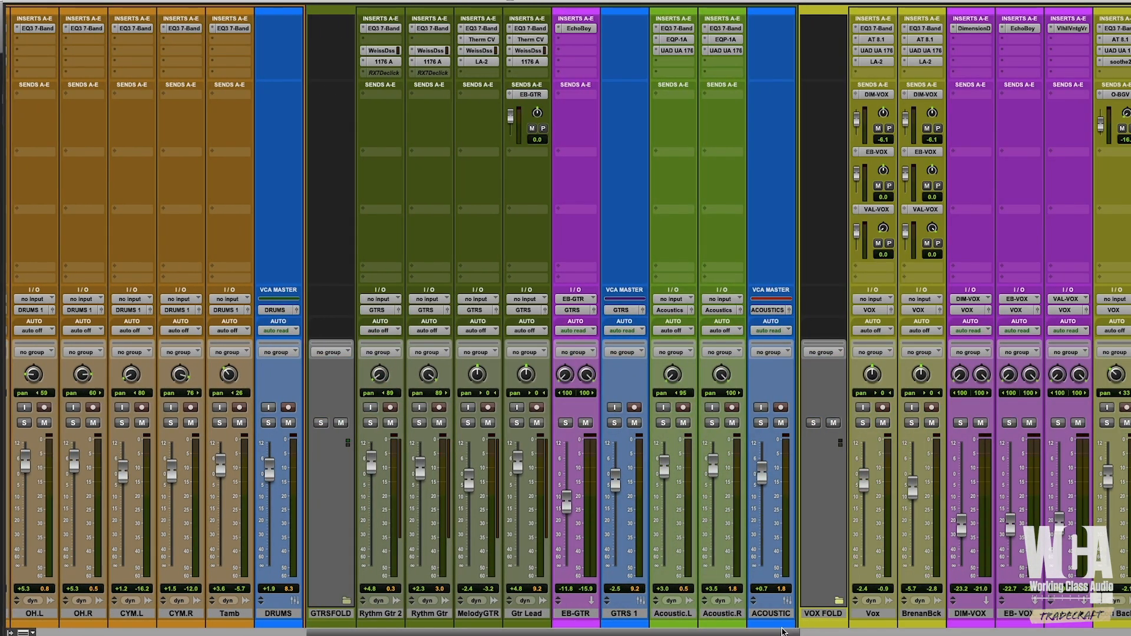
{"action": "scroll", "coordinate": [784, 632], "scroll_direction": "right", "scroll_amount": 10}
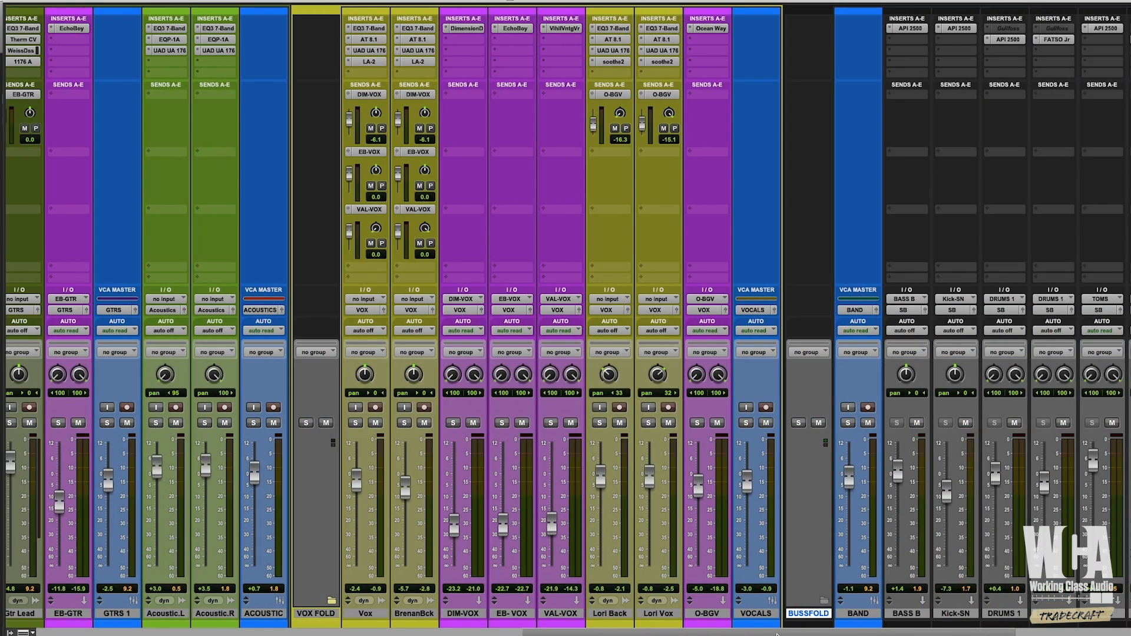
{"action": "scroll", "coordinate": [778, 634], "scroll_direction": "right", "scroll_amount": 6}
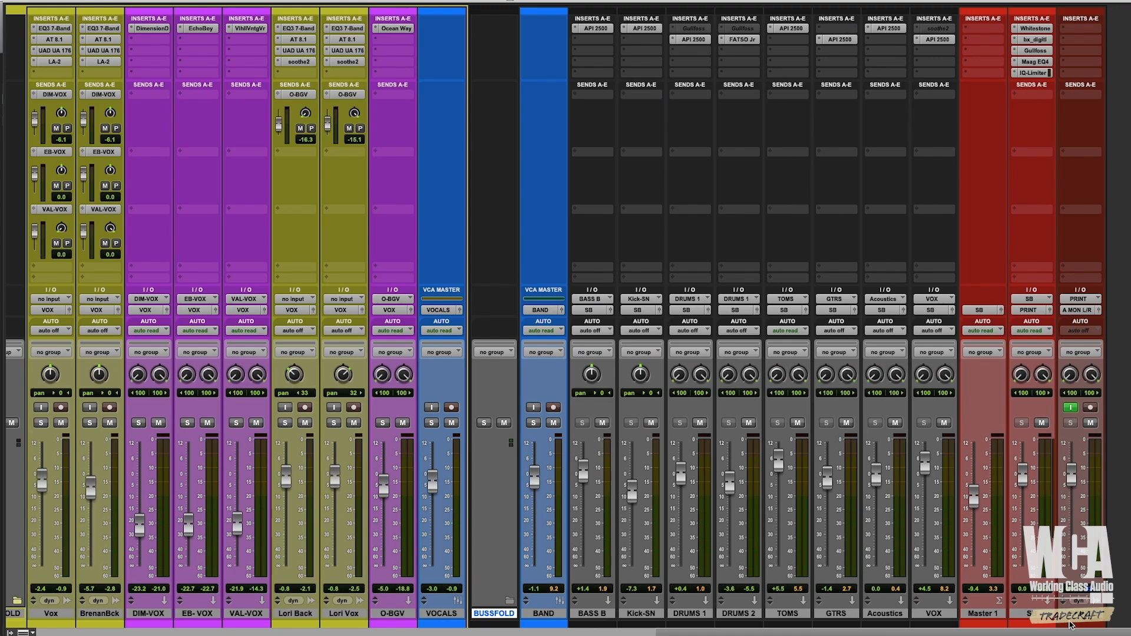
- Play the song from 00:00:11:22, just before the first Rythm Gtr 2 clip, with the mixer in view
{"action": "key", "text": "super+equal"}
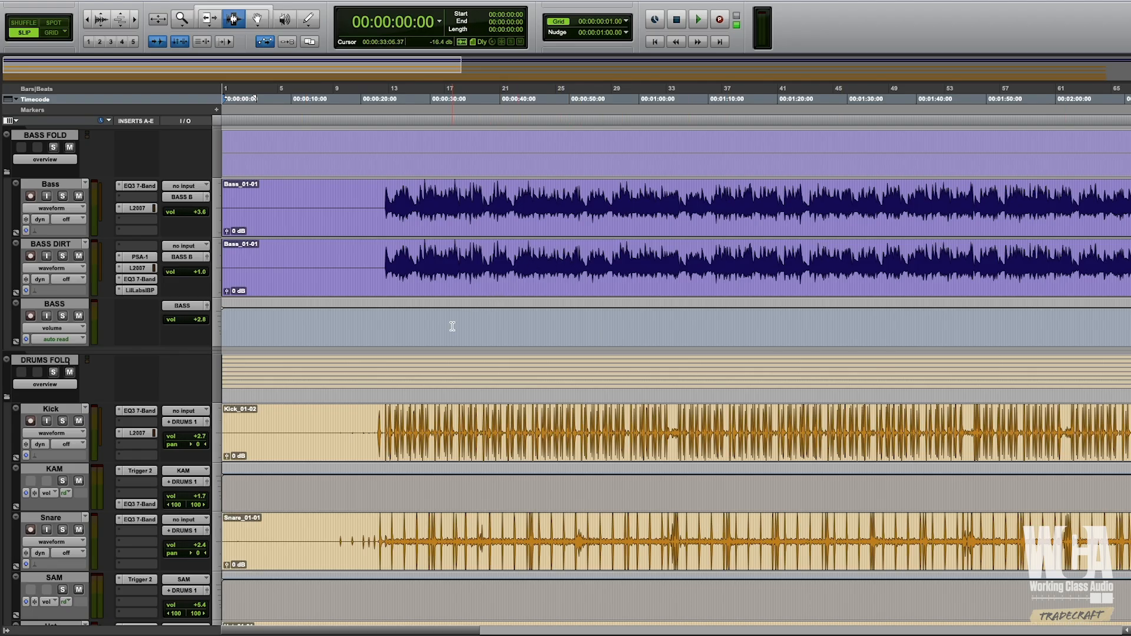
{"action": "scroll", "coordinate": [453, 326], "scroll_direction": "down", "scroll_amount": 20}
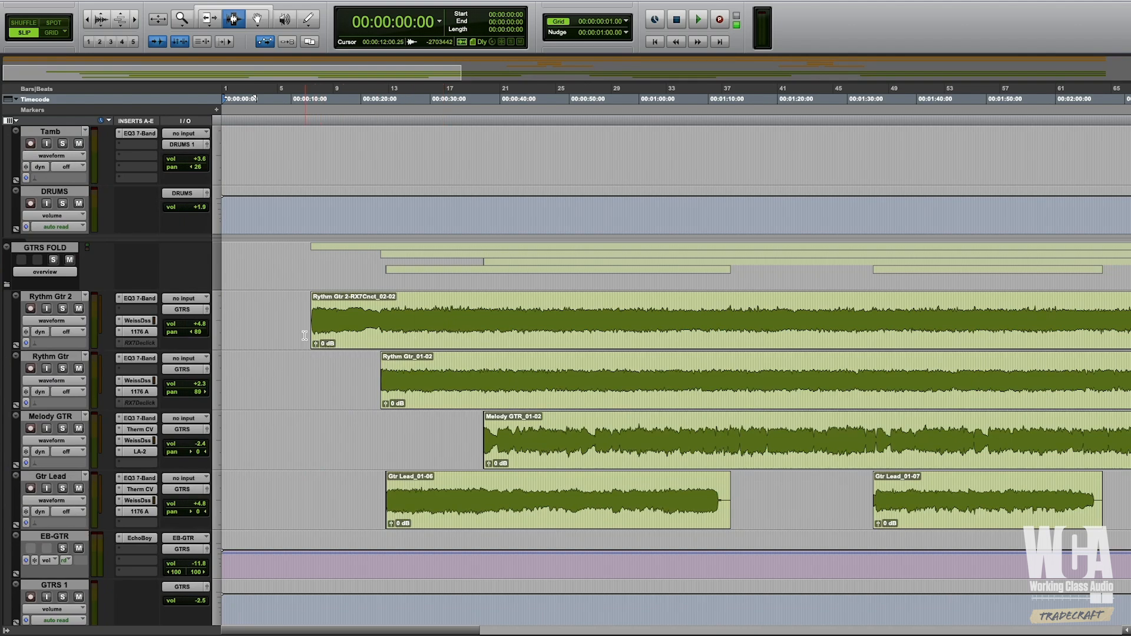
{"action": "left_click", "coordinate": [303, 321]}
{"action": "key", "text": "super+equal"}
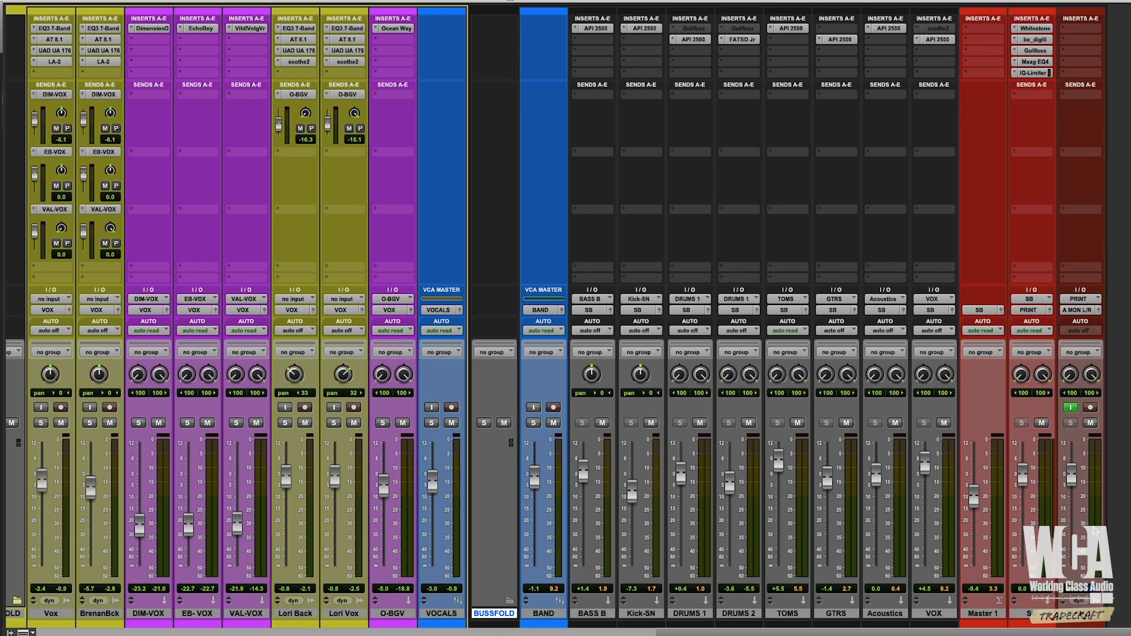
{"action": "key", "text": "space"}
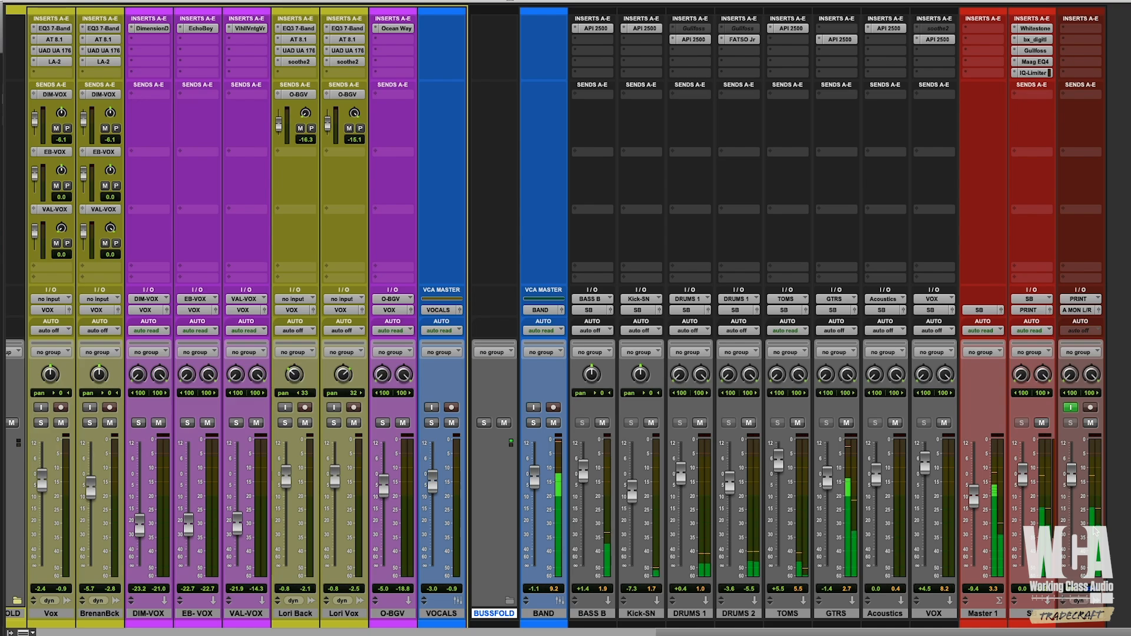
- Examine the guitar and drum clips across the edit timeline during playback, then the song's opening section in detail
{"action": "key", "text": "super+equal"}
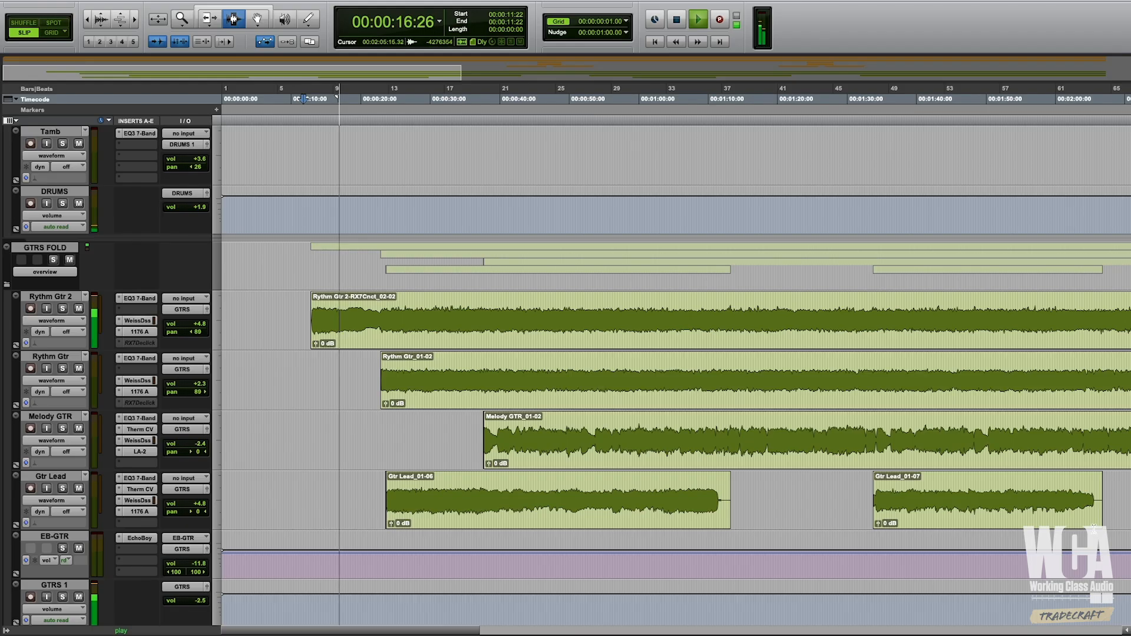
{"action": "key", "text": "r"}
{"action": "key", "text": "r"}
{"action": "key", "text": "r"}
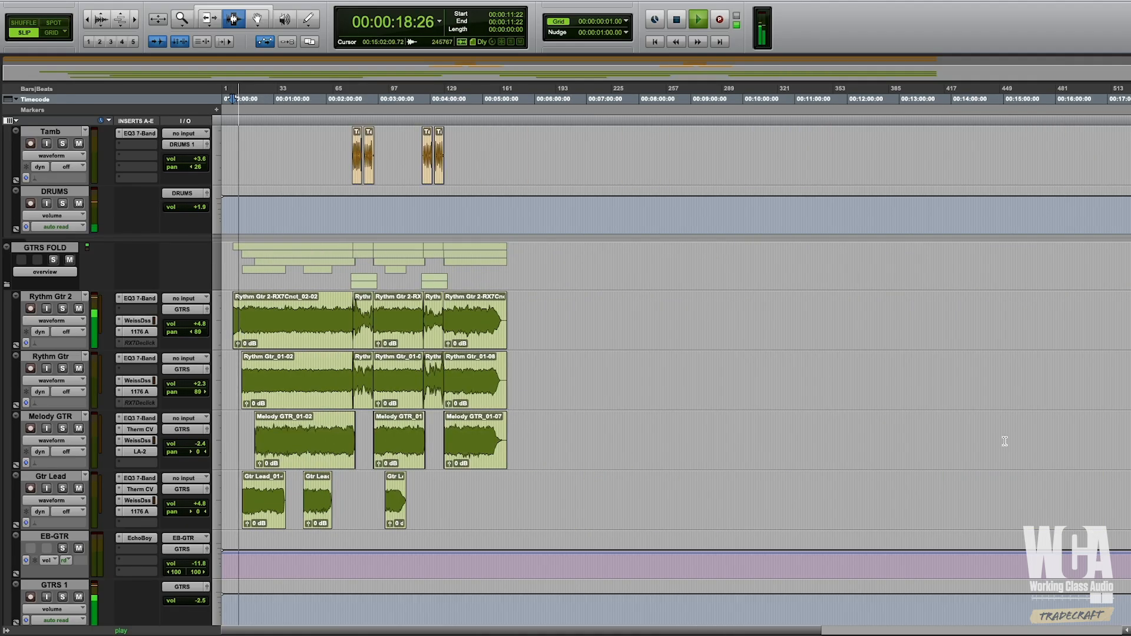
{"action": "scroll", "coordinate": [415, 308], "scroll_direction": "up", "scroll_amount": 6}
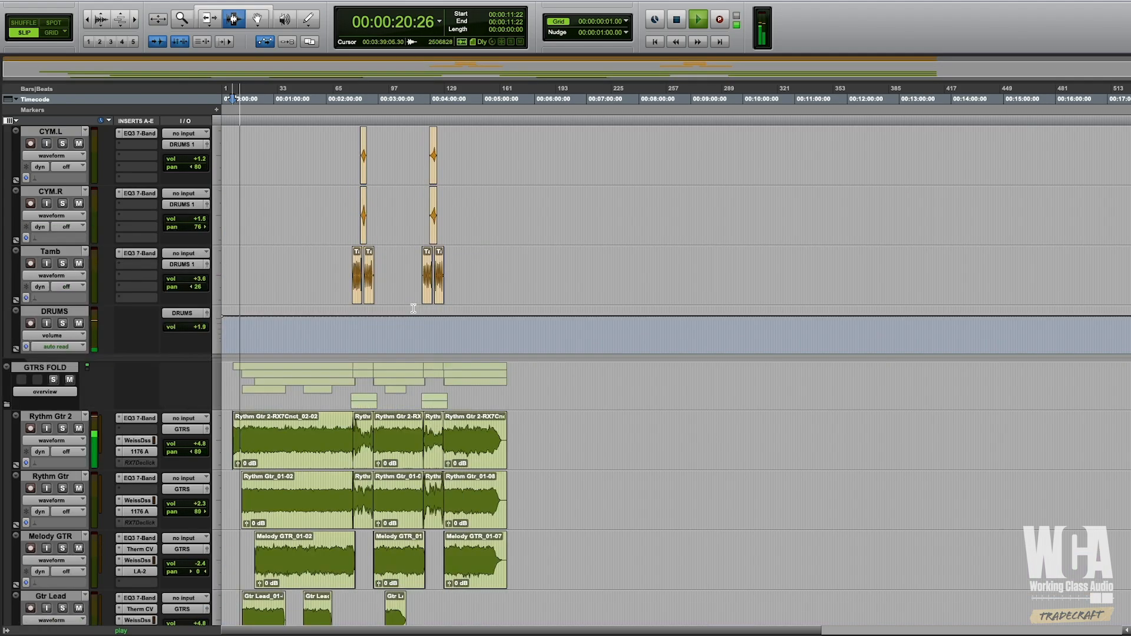
{"action": "scroll", "coordinate": [414, 308], "scroll_direction": "up", "scroll_amount": 5}
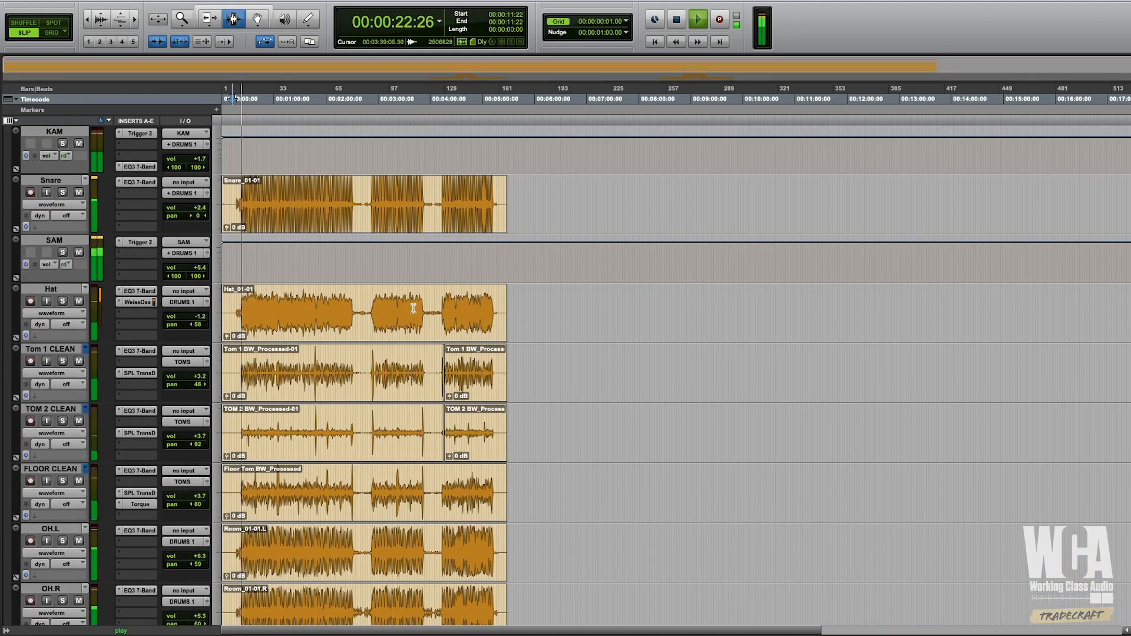
{"action": "key", "text": "t"}
{"action": "key", "text": "t"}
{"action": "key", "text": "t"}
{"action": "key", "text": "t"}
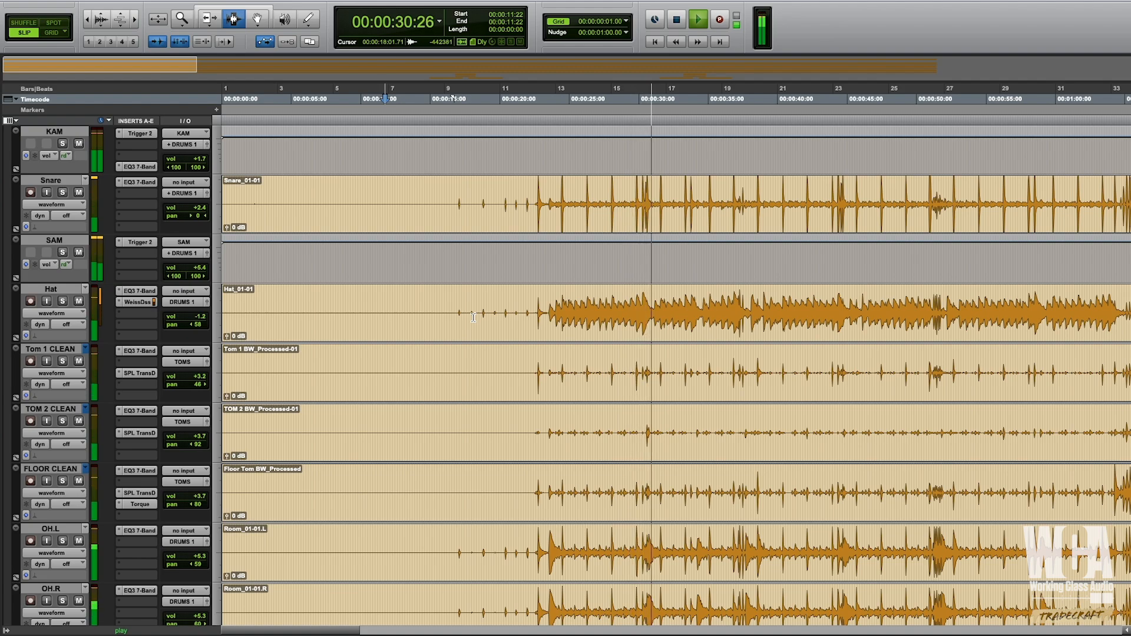
- Examine the remaining drum, guitar, acoustic, vocal and bus tracks in the edit timeline during playback
{"action": "scroll", "coordinate": [495, 324], "scroll_direction": "down", "scroll_amount": 4}
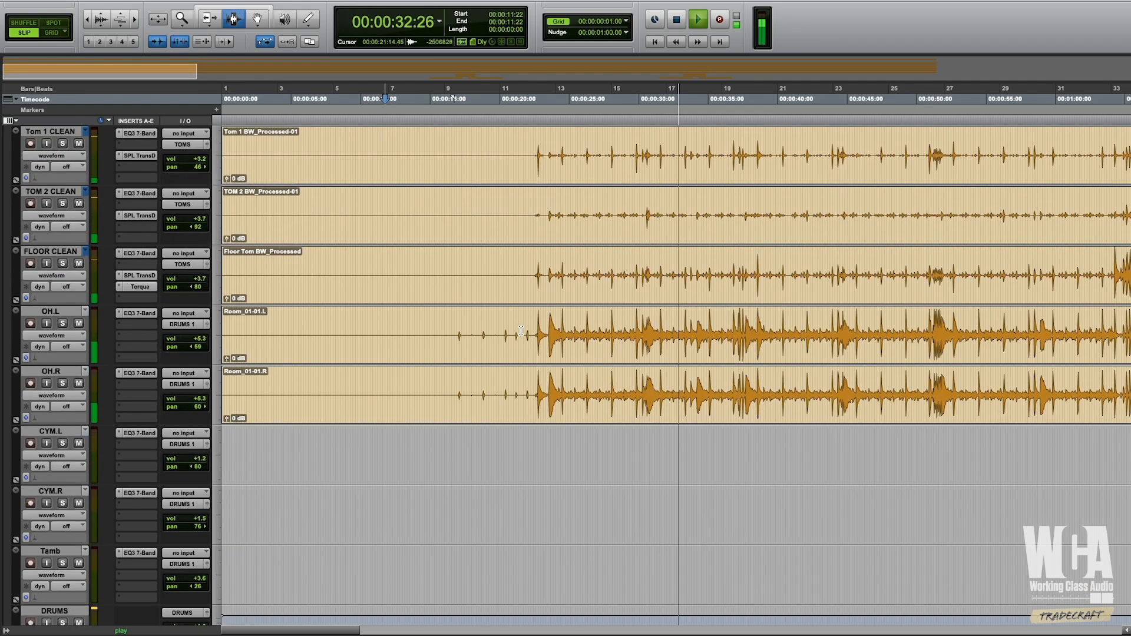
{"action": "scroll", "coordinate": [520, 330], "scroll_direction": "down", "scroll_amount": 4}
{"action": "scroll", "coordinate": [521, 330], "scroll_direction": "down", "scroll_amount": 5}
{"action": "key", "text": "r"}
{"action": "key", "text": "r"}
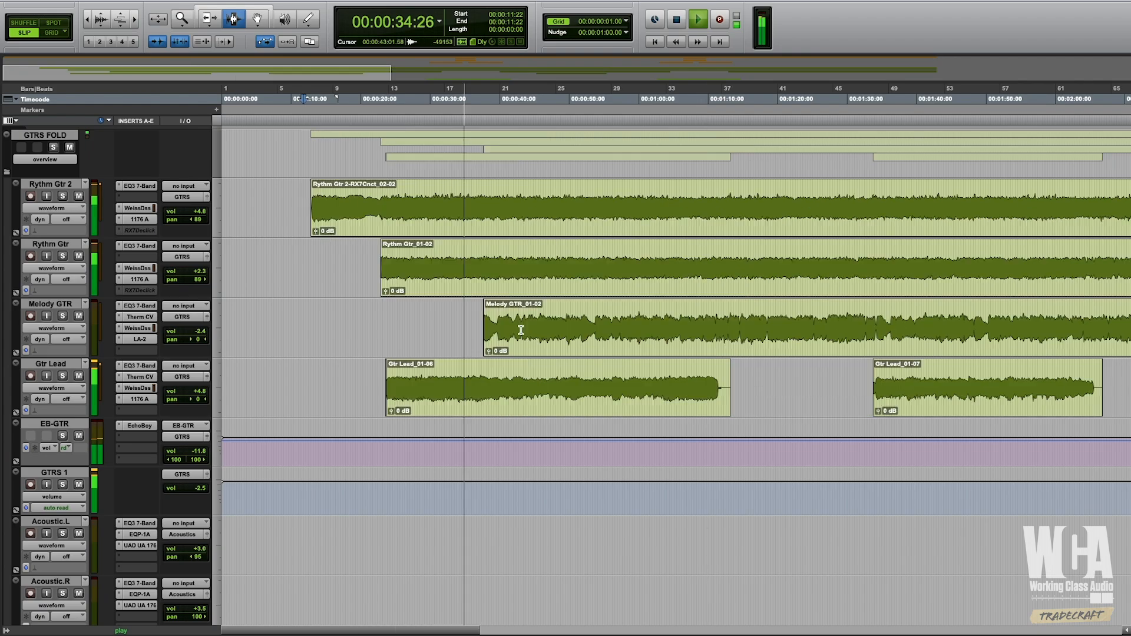
{"action": "key", "text": "r"}
{"action": "scroll", "coordinate": [449, 336], "scroll_direction": "down", "scroll_amount": 6}
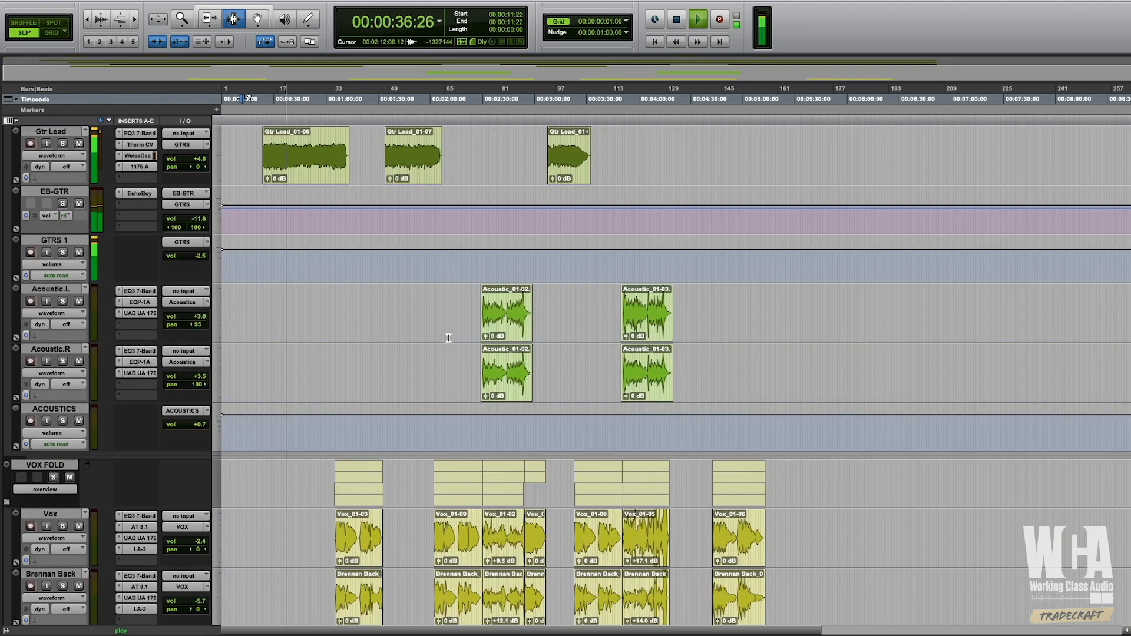
{"action": "scroll", "coordinate": [448, 338], "scroll_direction": "down", "scroll_amount": 3}
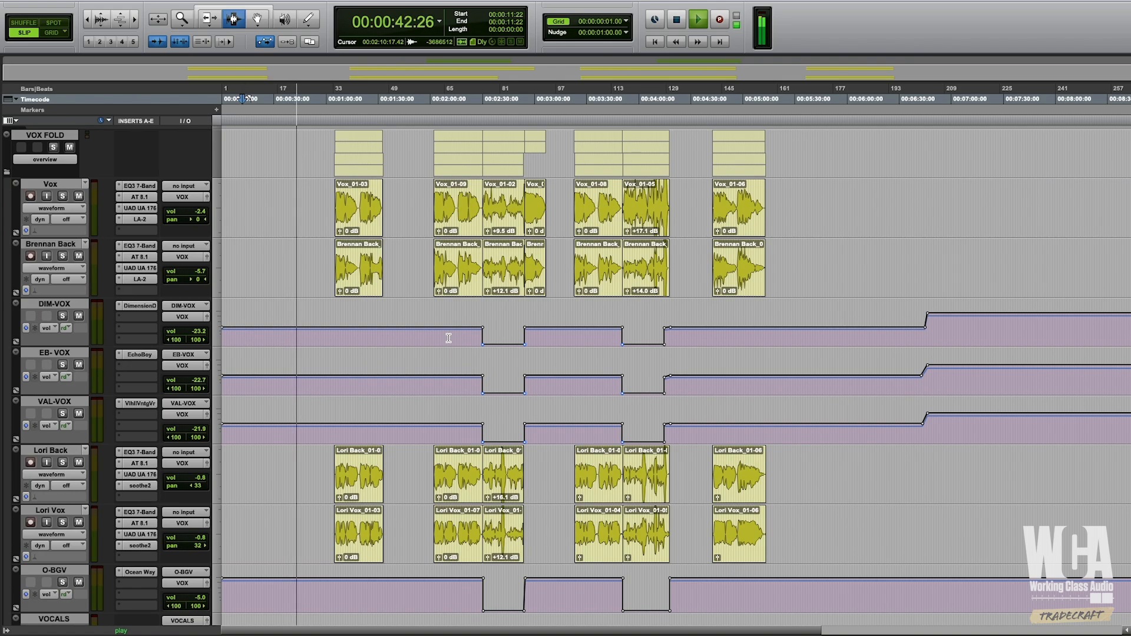
{"action": "scroll", "coordinate": [449, 338], "scroll_direction": "down", "scroll_amount": 3}
{"action": "scroll", "coordinate": [448, 338], "scroll_direction": "down", "scroll_amount": 6}
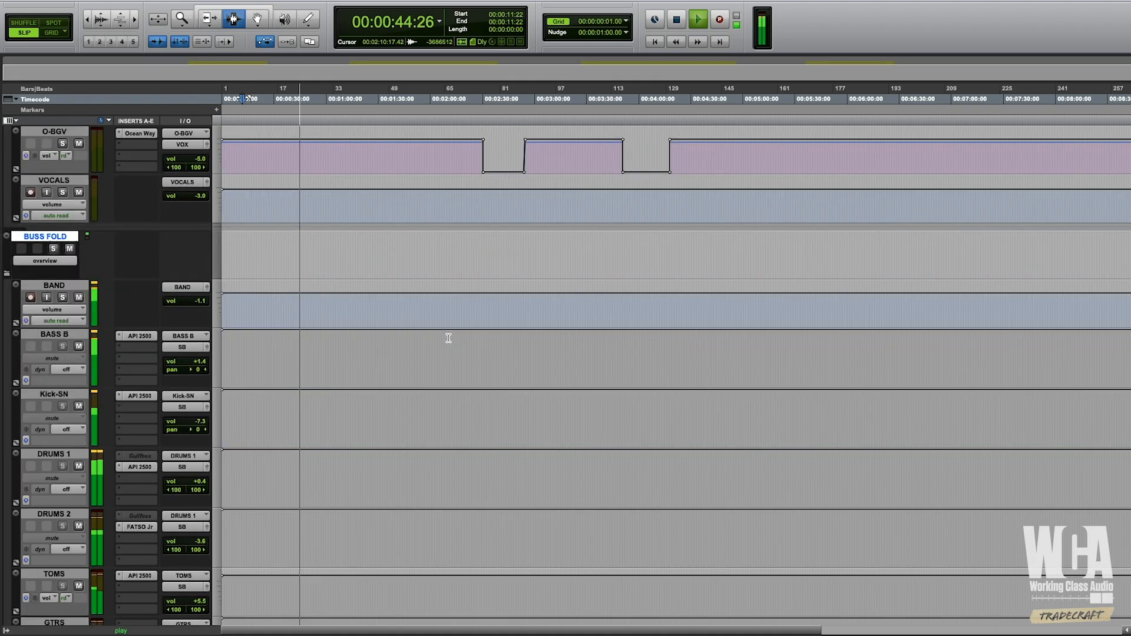
- Lower the GTRS bus fader in the mixer to -1.7 dB during playback
{"action": "key", "text": "ctrl+equal"}
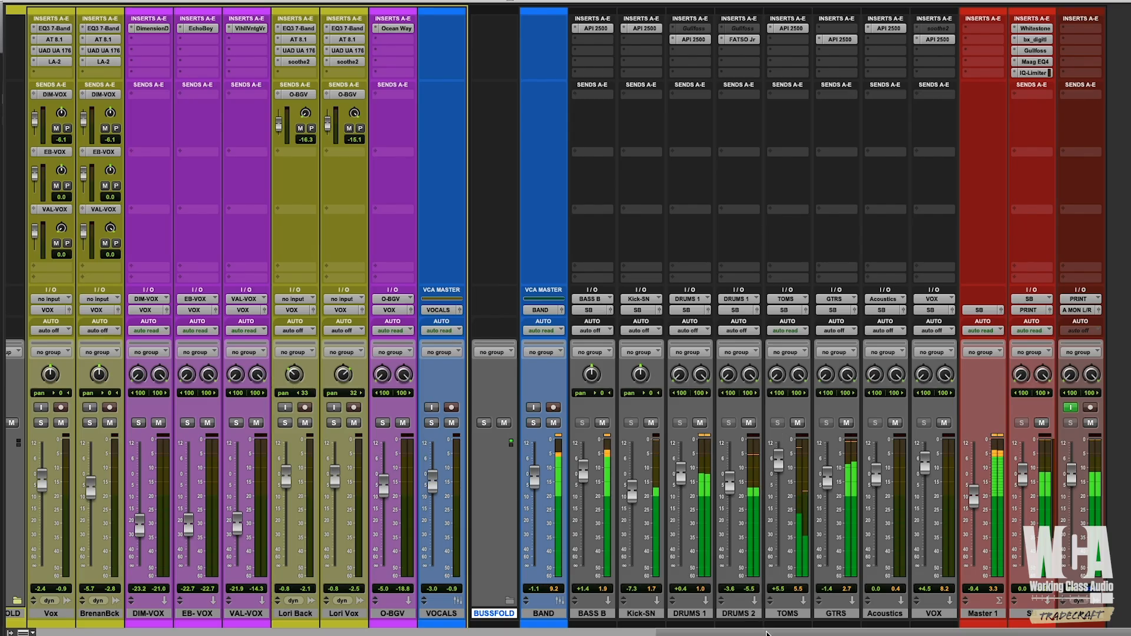
{"action": "mouse_move", "coordinate": [767, 634]}
{"action": "left_mouse_down"}
{"action": "mouse_move", "coordinate": [442, 632]}
{"action": "mouse_move", "coordinate": [765, 633]}
{"action": "left_mouse_up"}
{"action": "left_click_drag", "start_coordinate": [679, 633], "coordinate": [734, 634]}
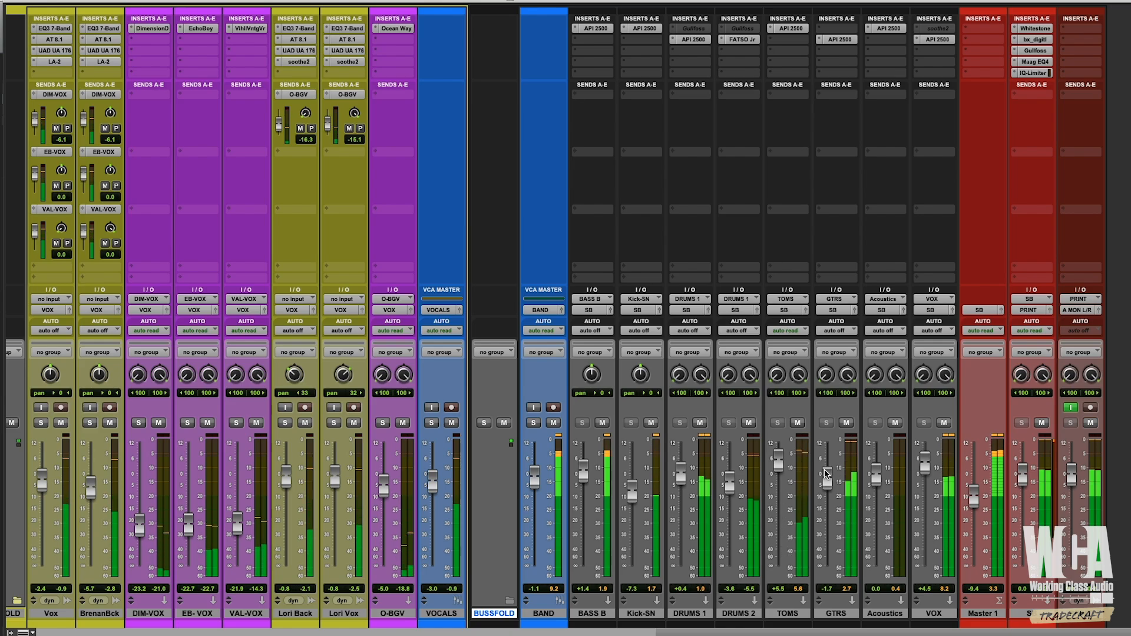
{"action": "left_click_drag", "start_coordinate": [827, 474], "coordinate": [827, 474]}
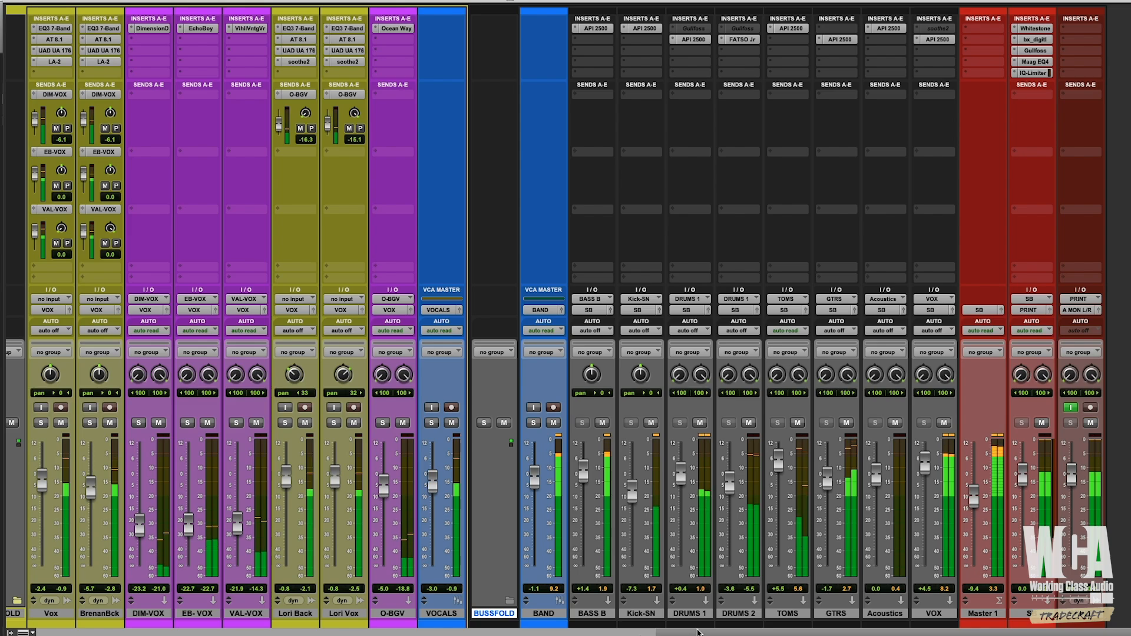
- Lower the Melody GTR channel fader to -3.8 dB and return to the bus channels in the mixer
{"action": "left_click_drag", "start_coordinate": [699, 633], "coordinate": [506, 633]}
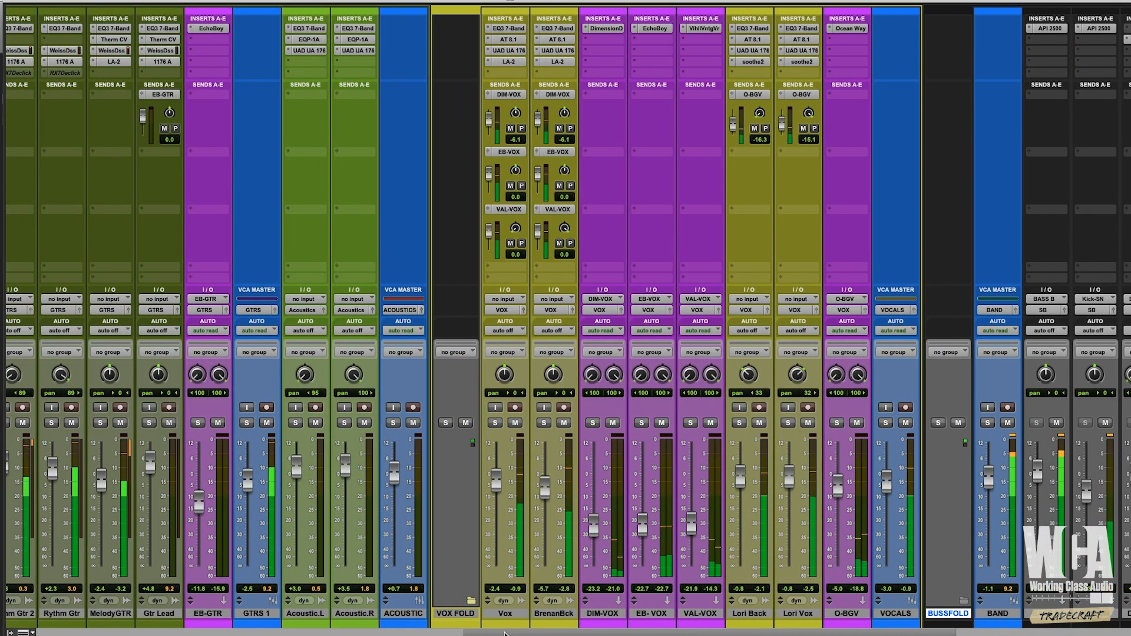
{"action": "left_click_drag", "start_coordinate": [101, 476], "coordinate": [100, 479]}
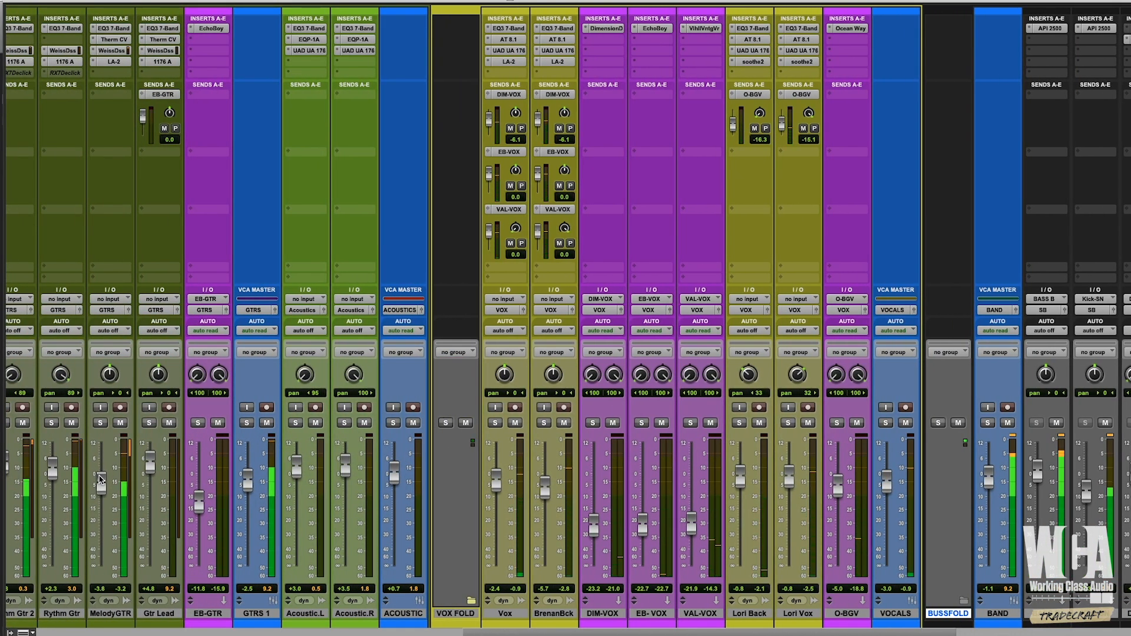
{"action": "left_click_drag", "start_coordinate": [507, 633], "coordinate": [707, 633]}
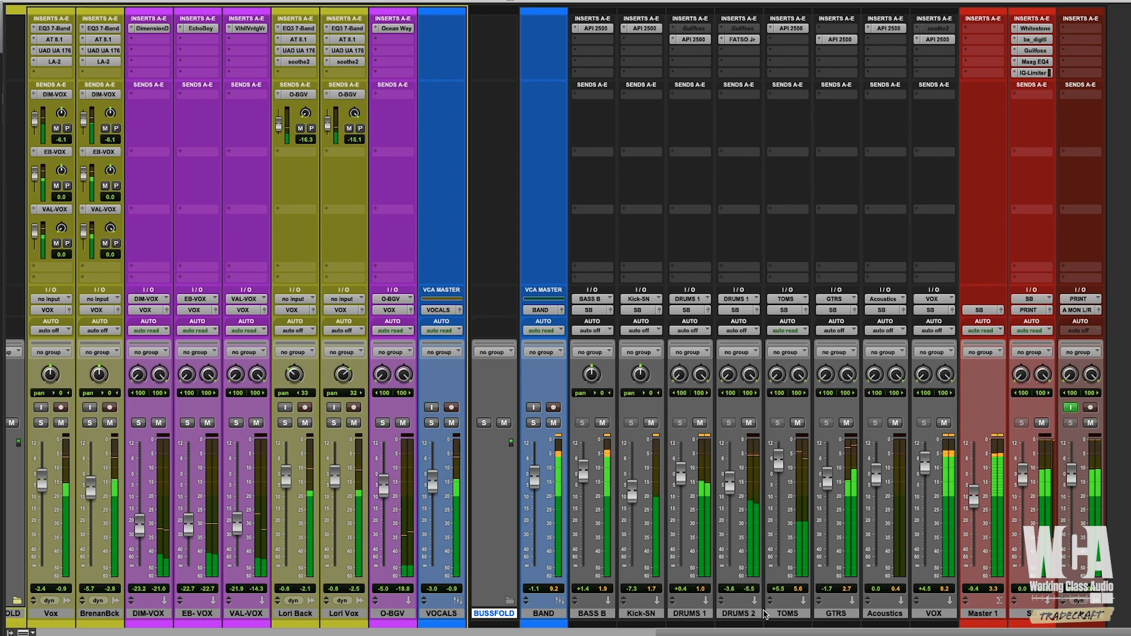
- Review the vocal and acoustic guitar tracks in the edit timeline and stop playback
{"action": "key", "text": "super+equal"}
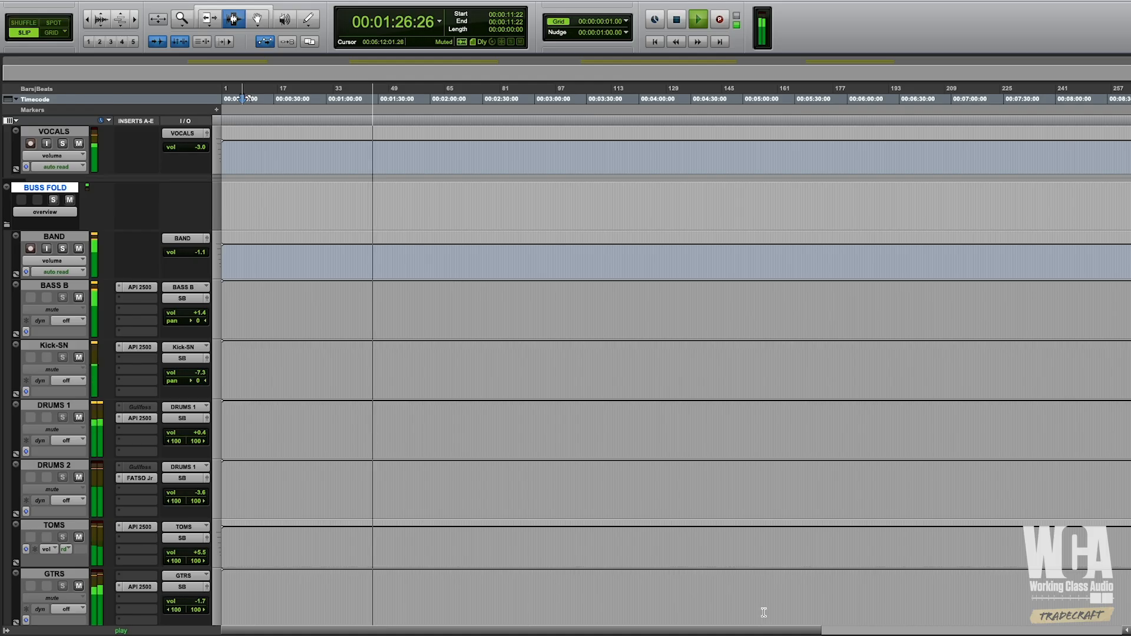
{"action": "scroll", "coordinate": [725, 482], "scroll_direction": "up", "scroll_amount": 10}
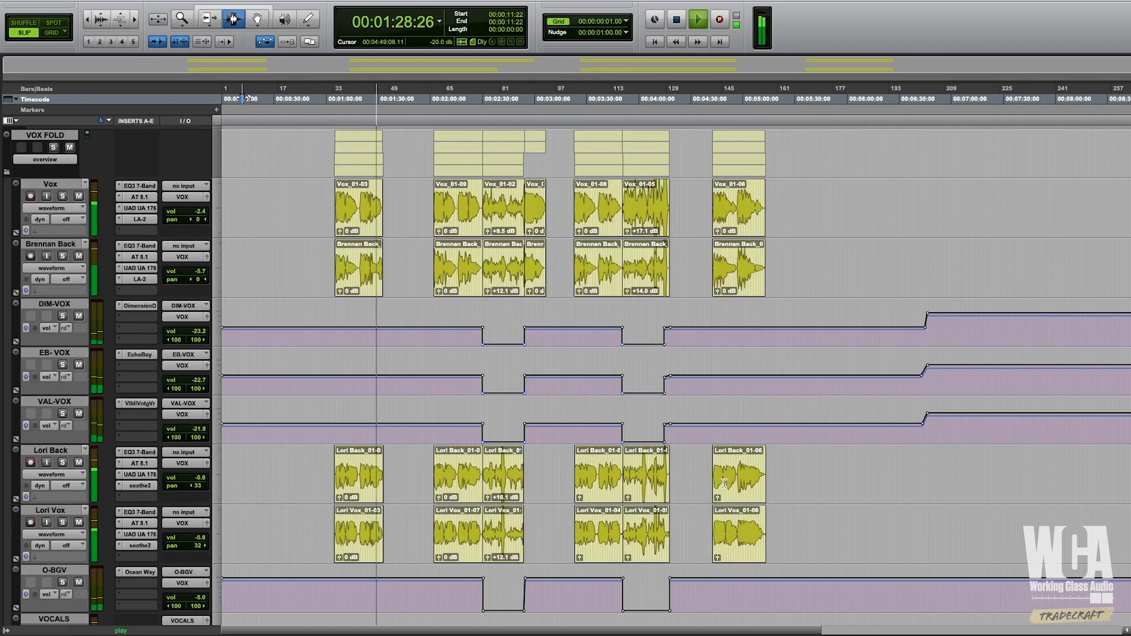
{"action": "scroll", "coordinate": [725, 482], "scroll_direction": "up", "scroll_amount": 4}
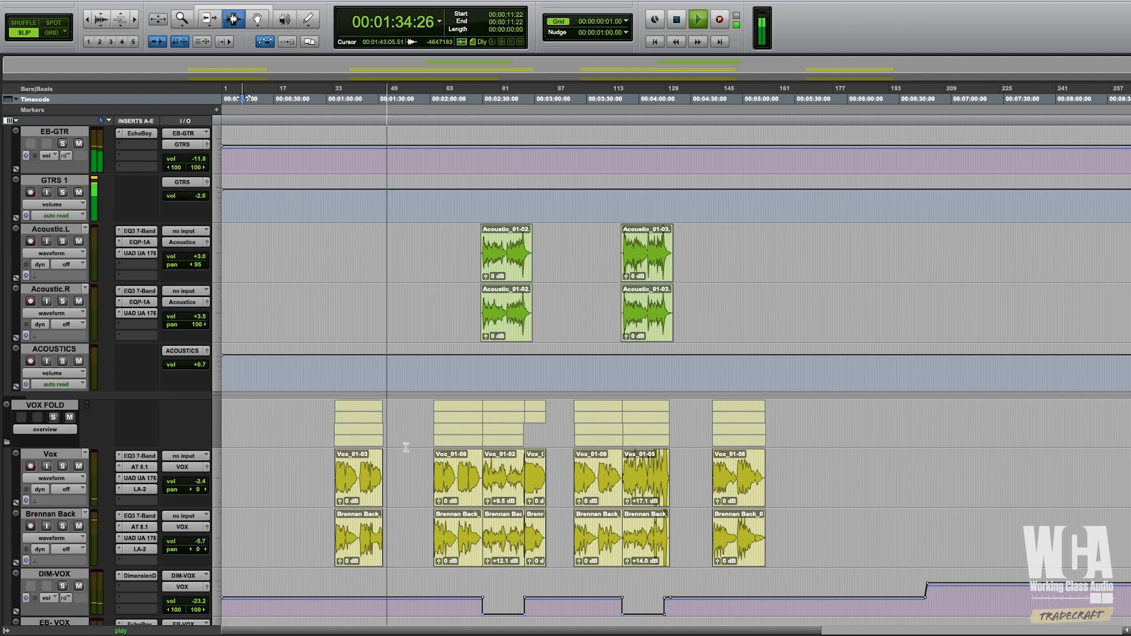
{"action": "key", "text": "space"}
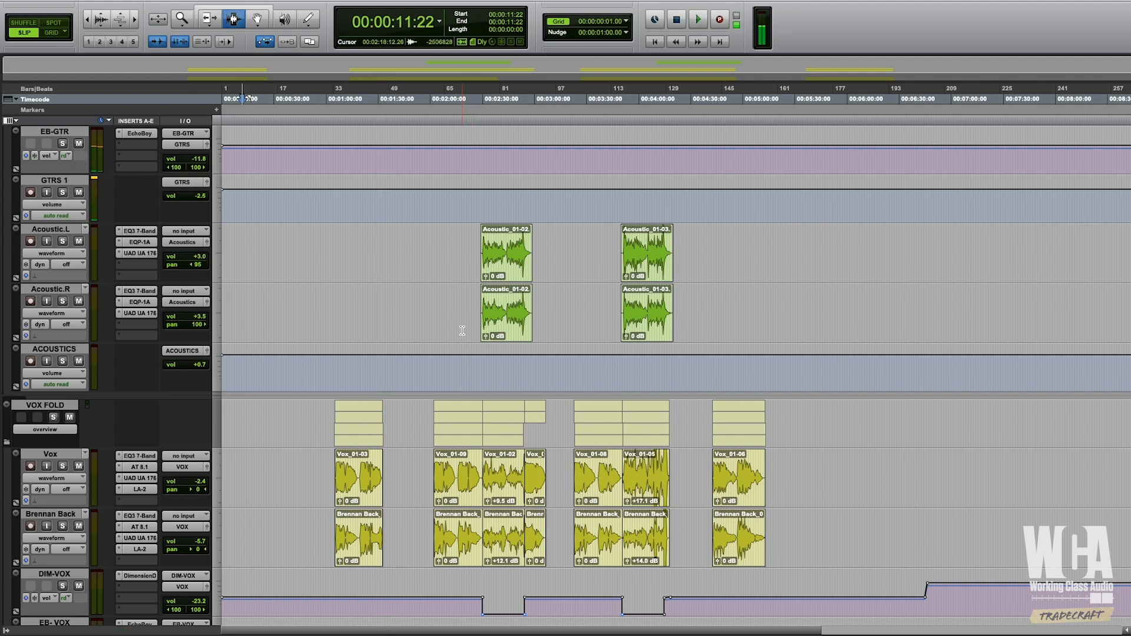
- Play the song from 00:02:26:07, just before the first Acoustic.L clip, and examine the acoustic and vocal clips up close
{"action": "left_click", "coordinate": [476, 248]}
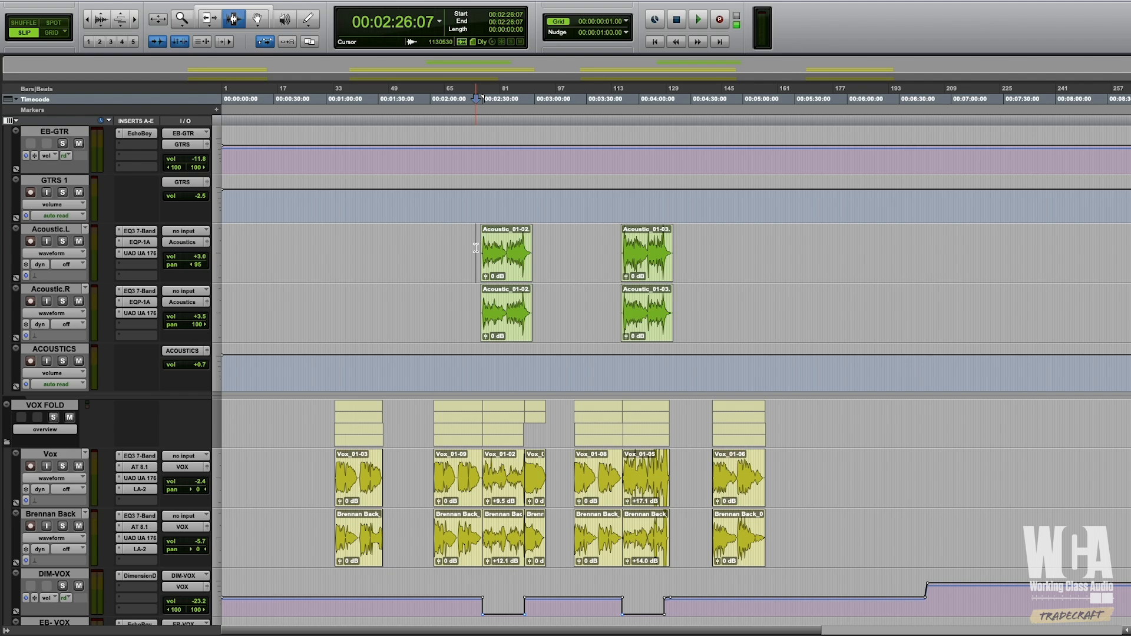
{"action": "key", "text": "space"}
{"action": "key", "text": "super+bracketright"}
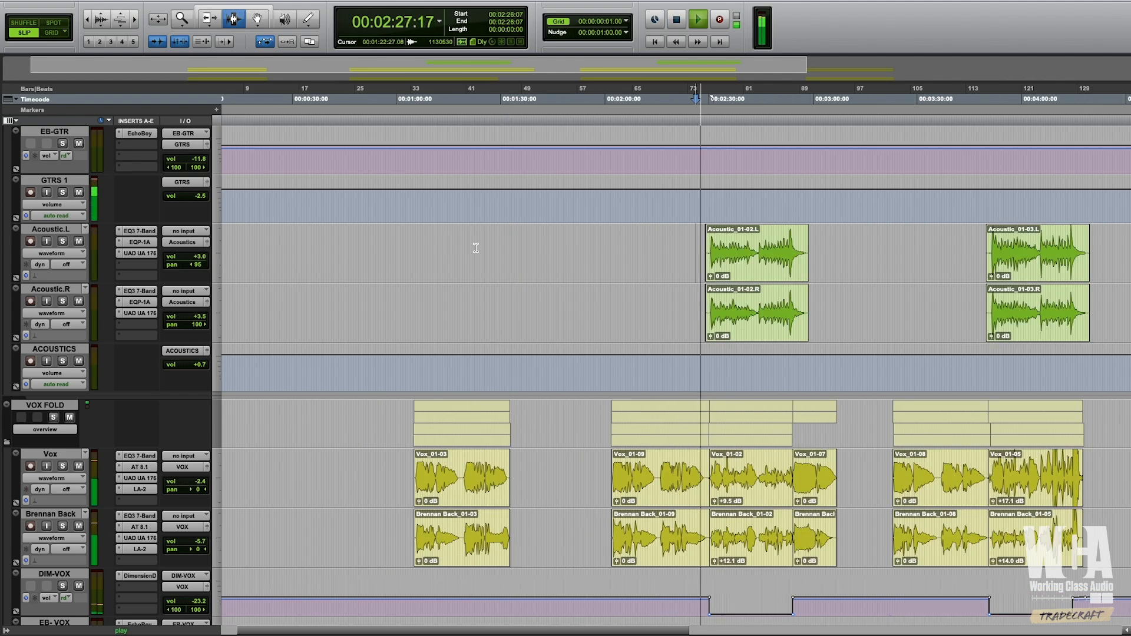
{"action": "key", "text": "super+bracketright"}
{"action": "key", "text": "super+bracketright"}
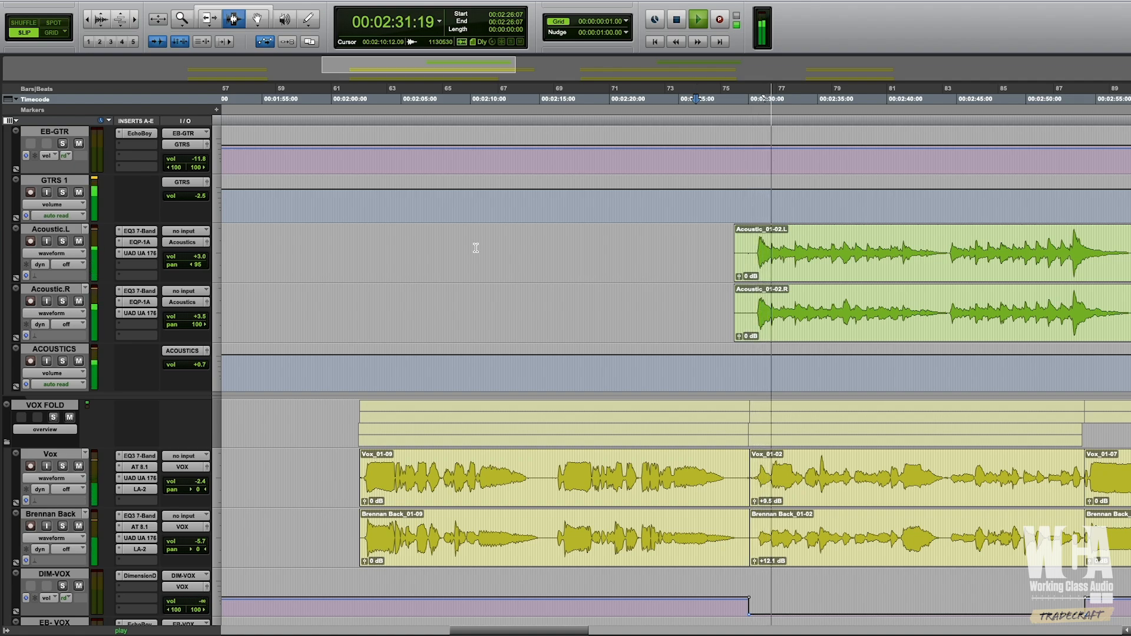
{"action": "key", "text": "super+bracketleft"}
{"action": "key", "text": "super+bracketleft"}
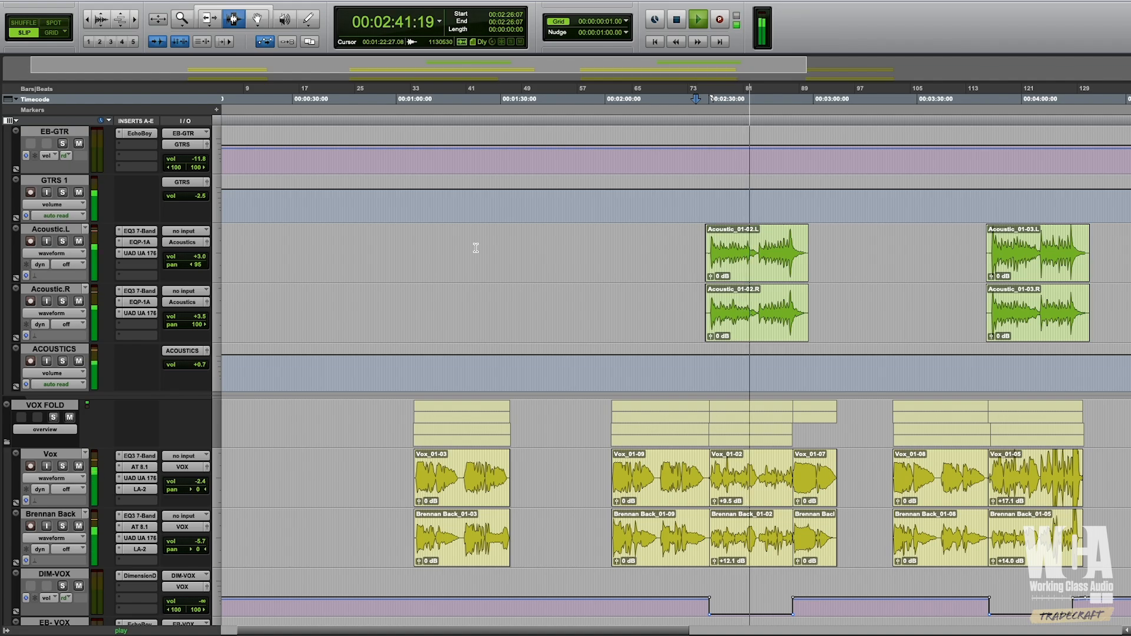
- Check the bus channels in the mixer during playback, stop the song and review the guitar tracks across the edit timeline
{"action": "key", "text": "ctrl+equal"}
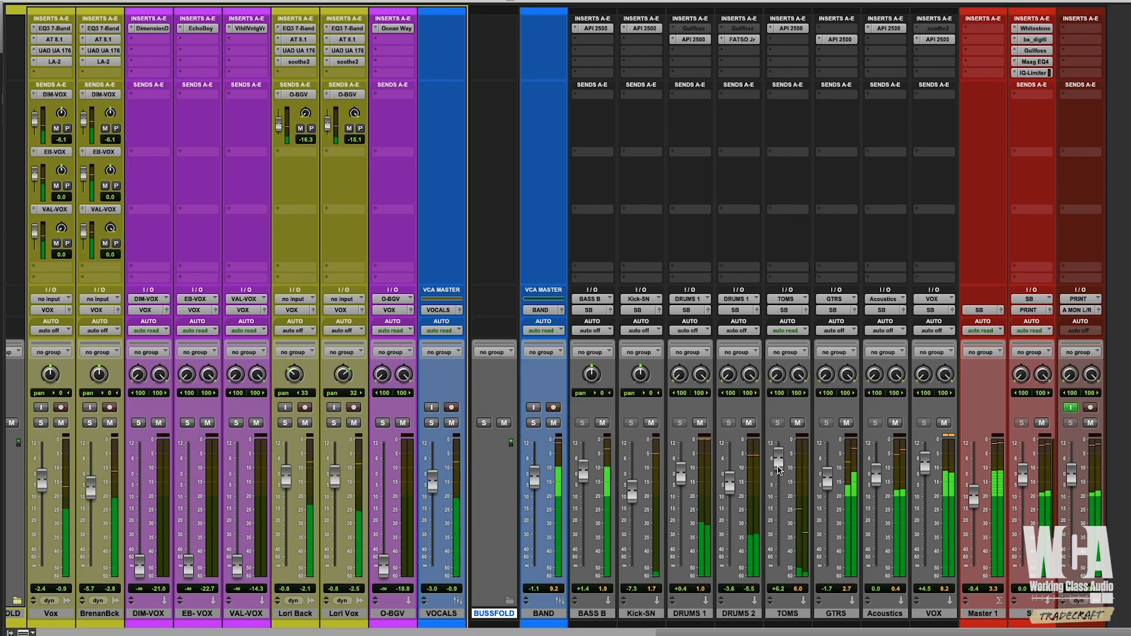
{"action": "key", "text": "ctrl+equal"}
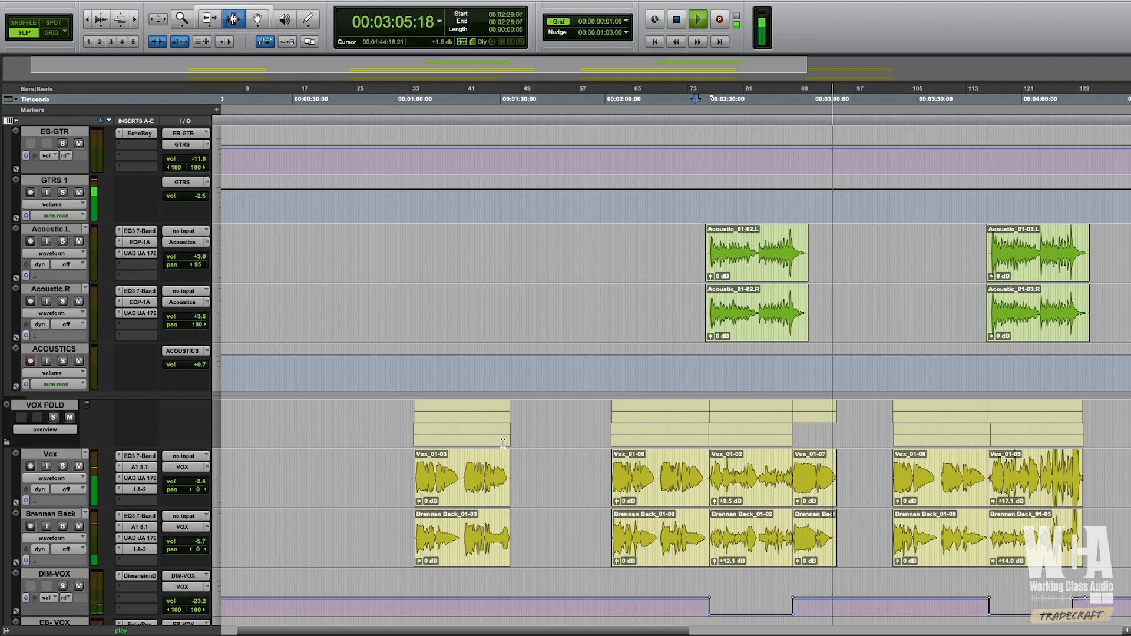
{"action": "key", "text": "space"}
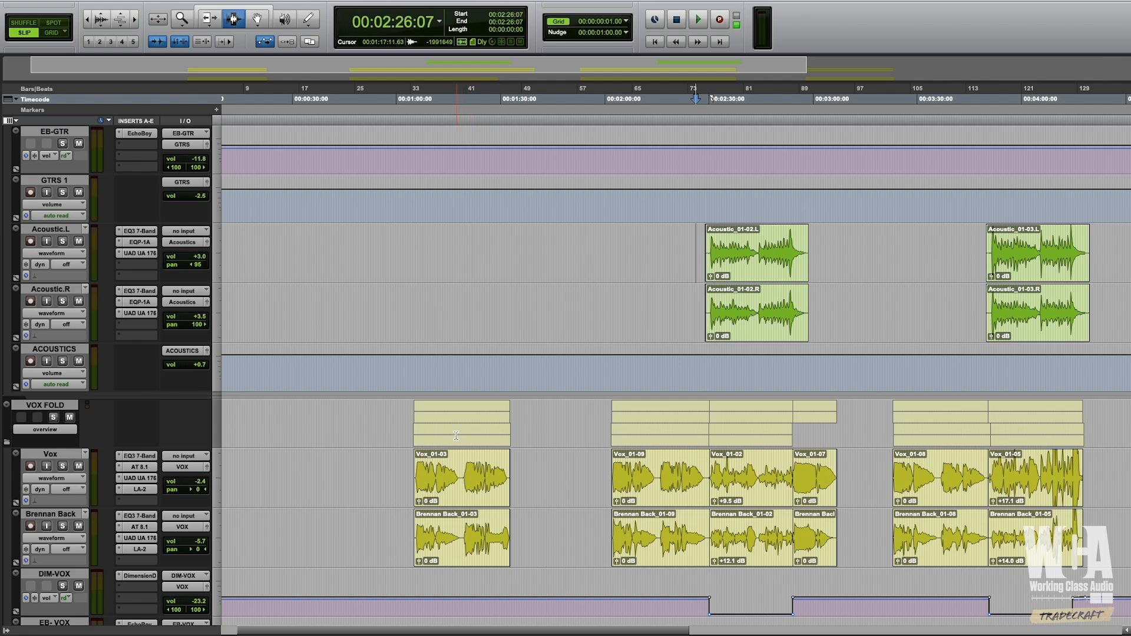
{"action": "key", "text": "r"}
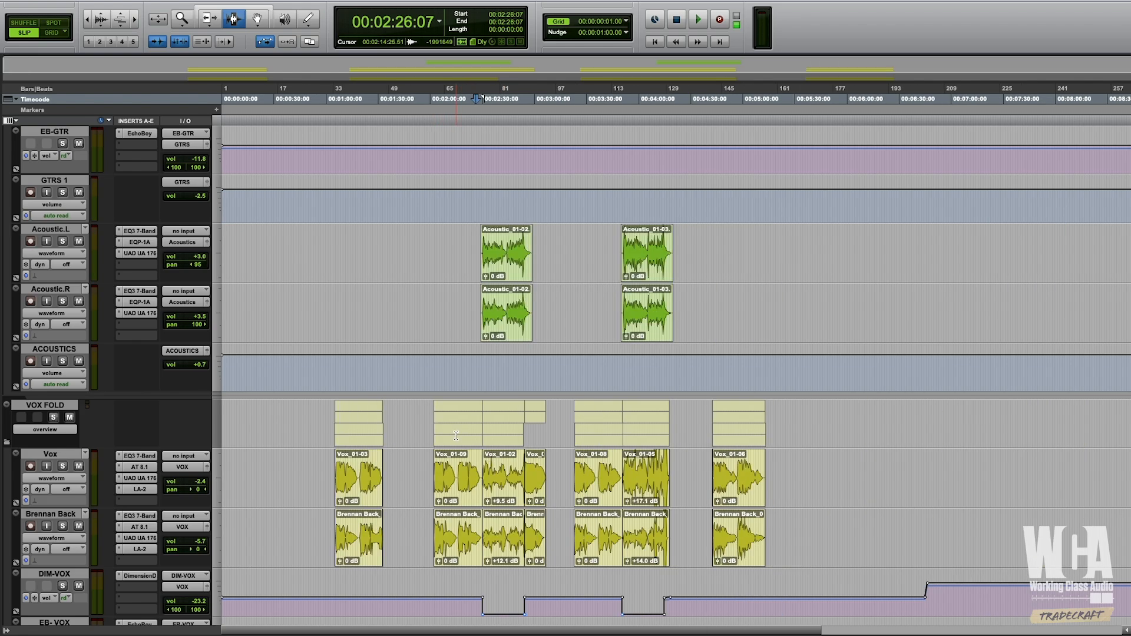
{"action": "scroll", "coordinate": [453, 434], "scroll_direction": "up", "scroll_amount": 3}
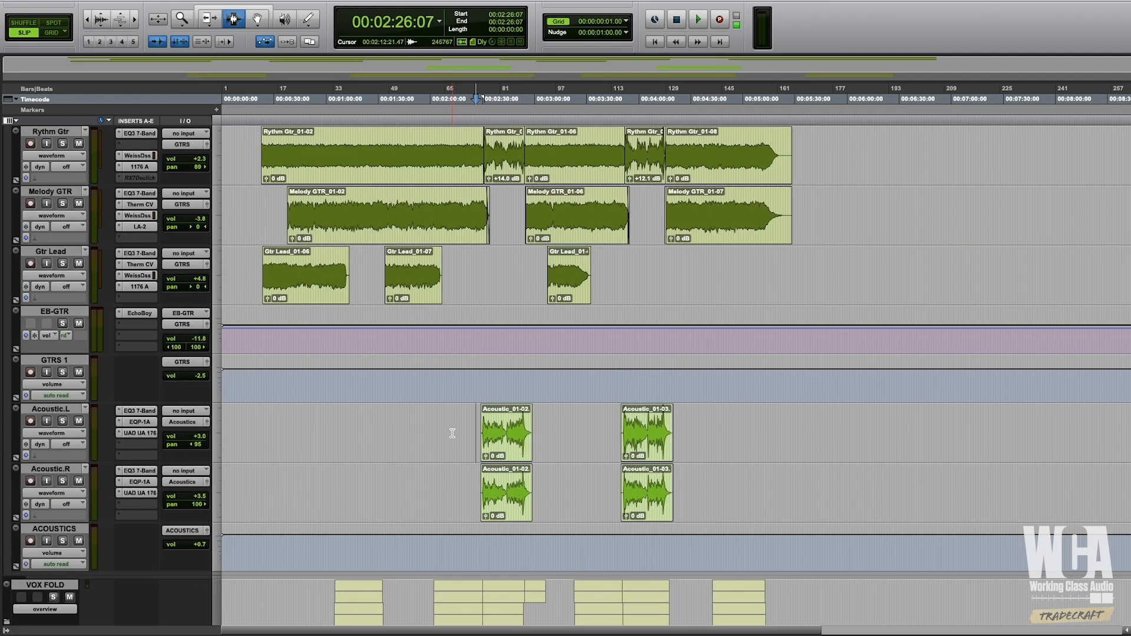
{"action": "scroll", "coordinate": [465, 420], "scroll_direction": "up", "scroll_amount": 1}
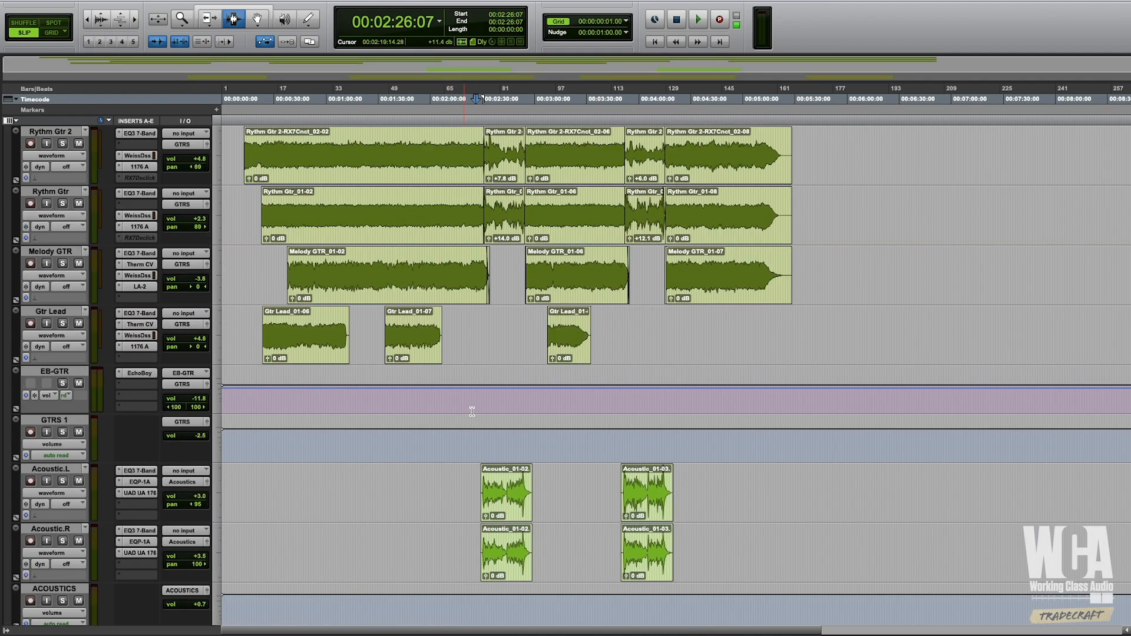
- Collapse the vocal, buss, guitar and bass folder tracks in the mixer so that only the drums folder stays open
{"action": "key", "text": "super+equal"}
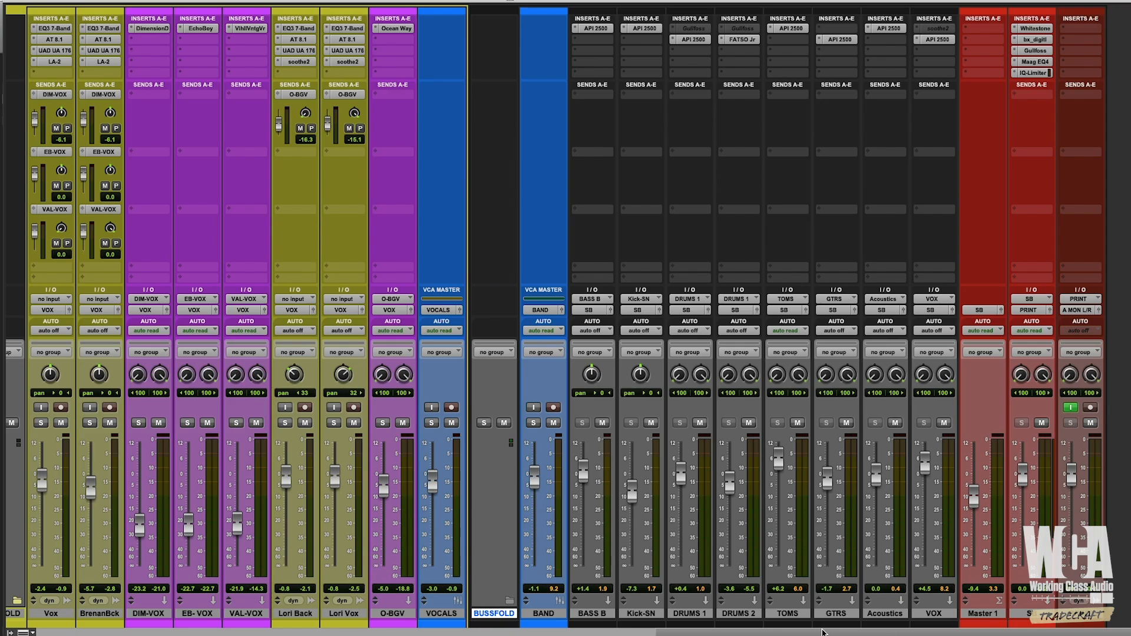
{"action": "left_click_drag", "start_coordinate": [827, 634], "coordinate": [703, 634]}
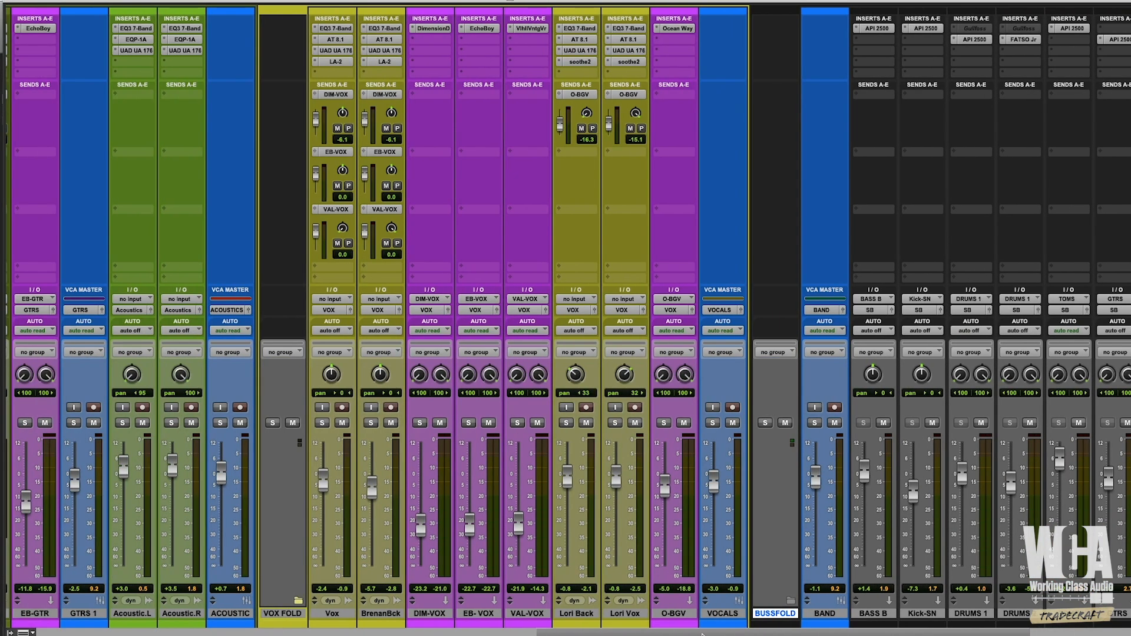
{"action": "left_click", "coordinate": [298, 601]}
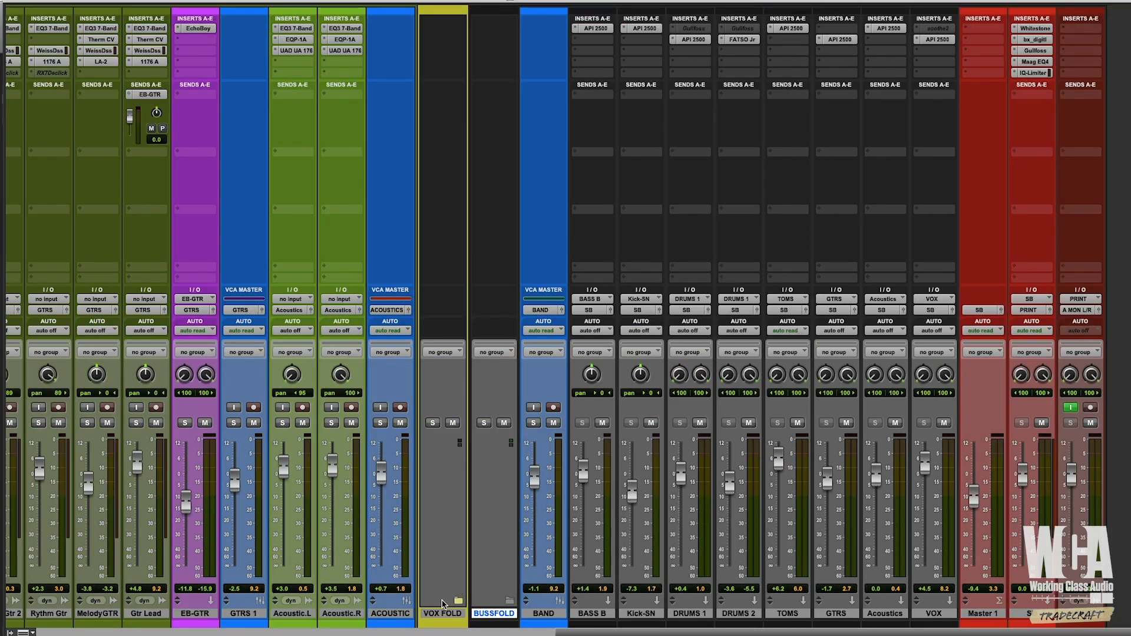
{"action": "left_click", "coordinate": [510, 602]}
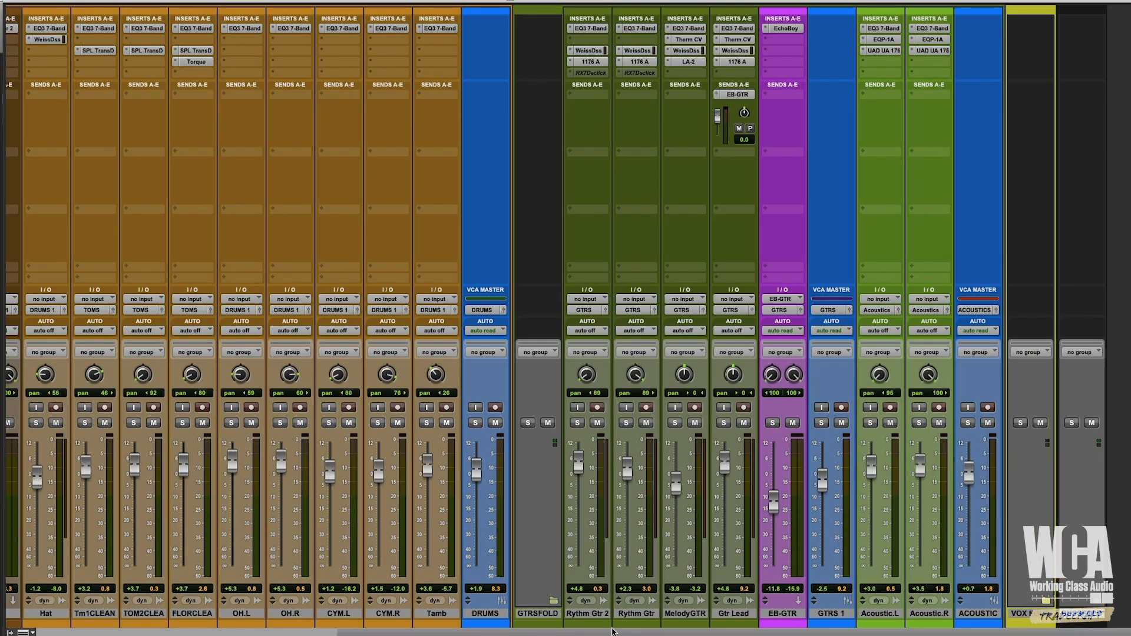
{"action": "left_click_drag", "start_coordinate": [613, 632], "coordinate": [580, 632]}
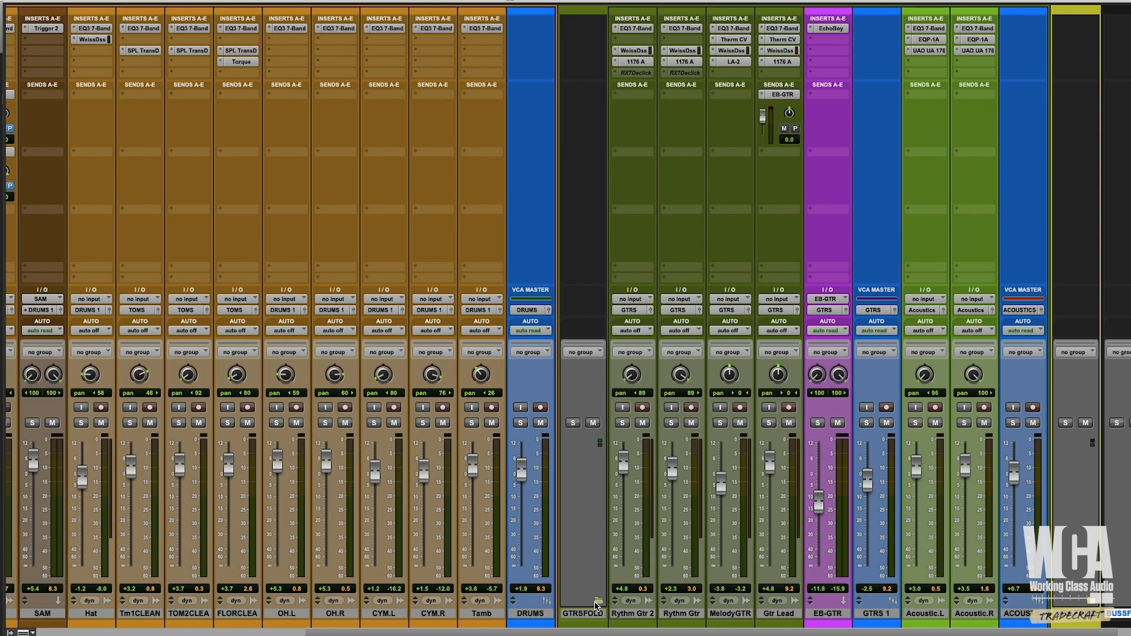
{"action": "left_click", "coordinate": [598, 601]}
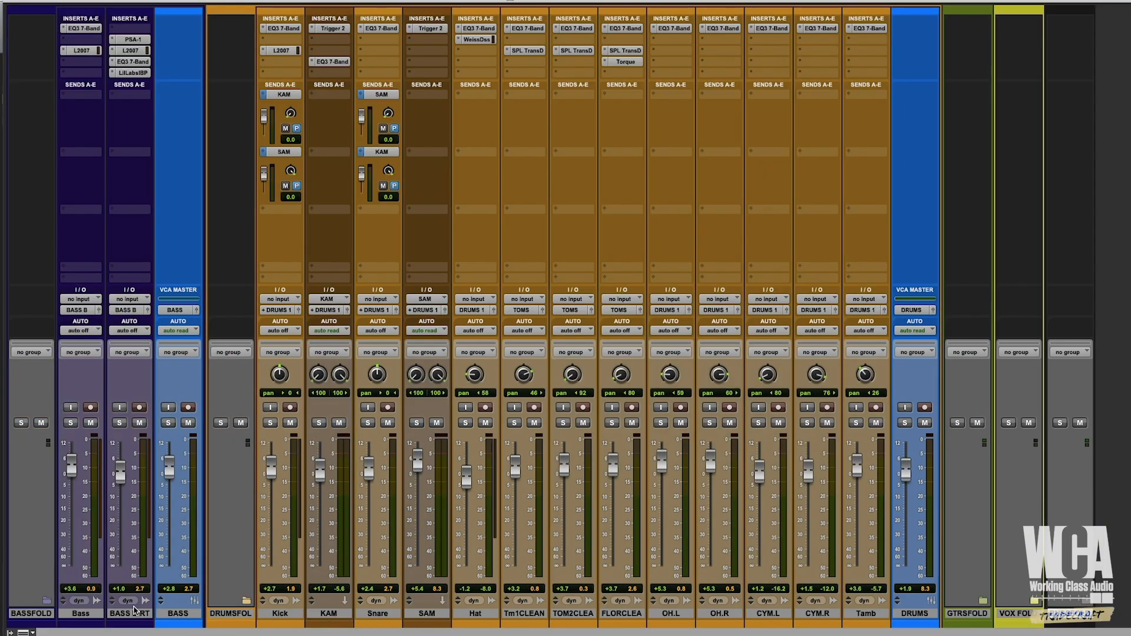
{"action": "left_click", "coordinate": [47, 601]}
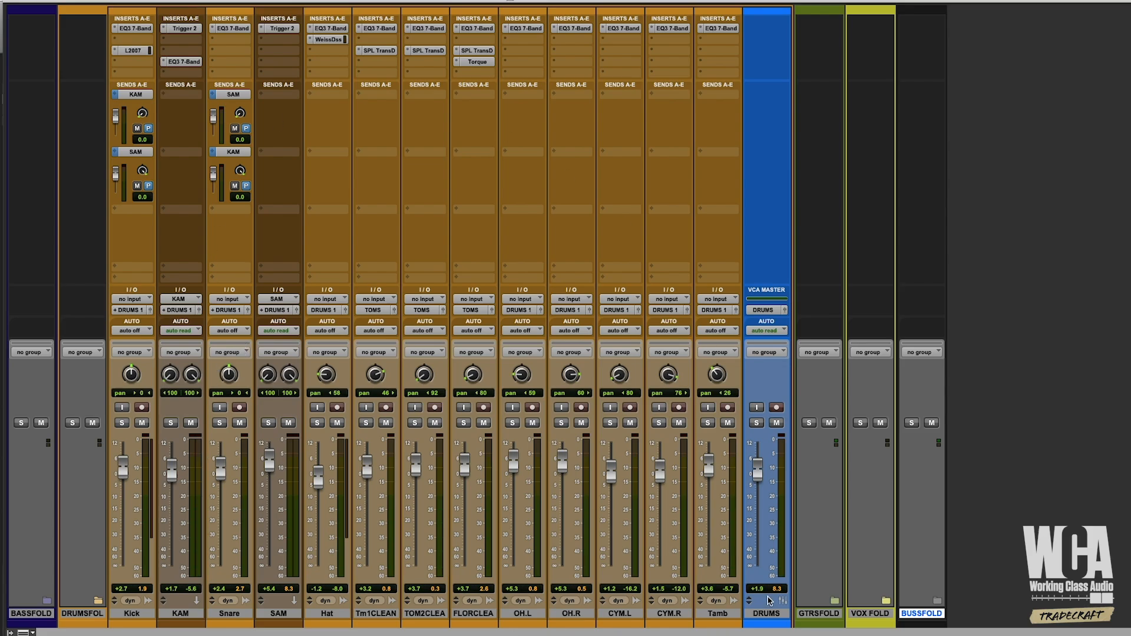
- Solo the DRUMS VCA master, play the song from 00:00:16:20 and review the drum tracks in the edit timeline before stopping playback
{"action": "left_click", "coordinate": [757, 423]}
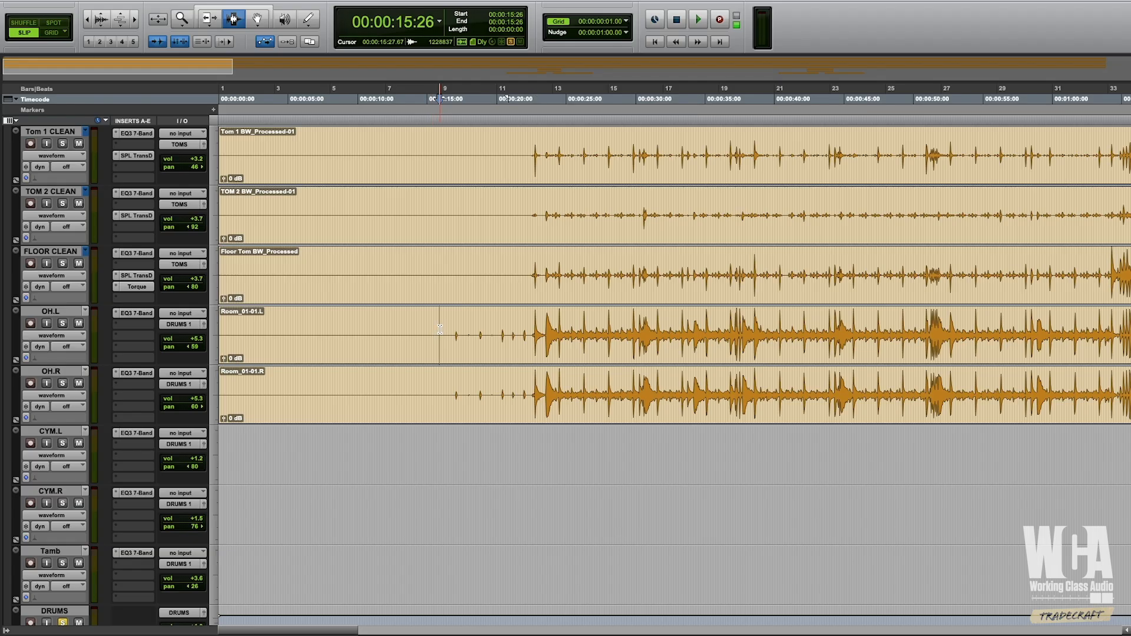
{"action": "scroll", "coordinate": [464, 281], "scroll_direction": "up", "scroll_amount": 5}
{"action": "scroll", "coordinate": [464, 281], "scroll_direction": "up", "scroll_amount": 3}
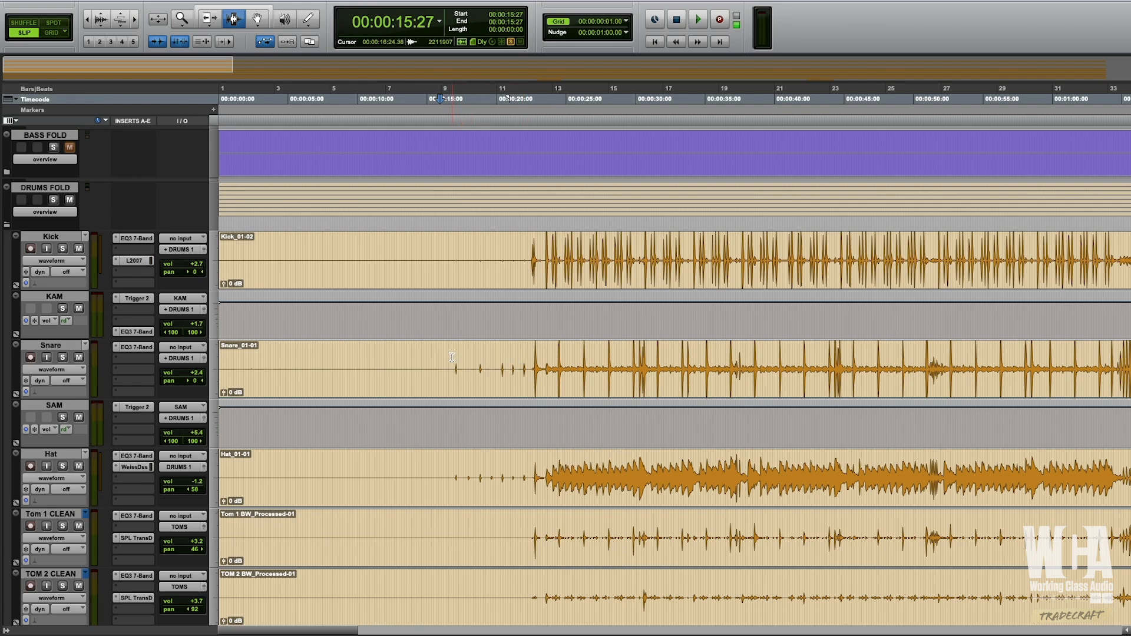
{"action": "key", "text": "super+equal"}
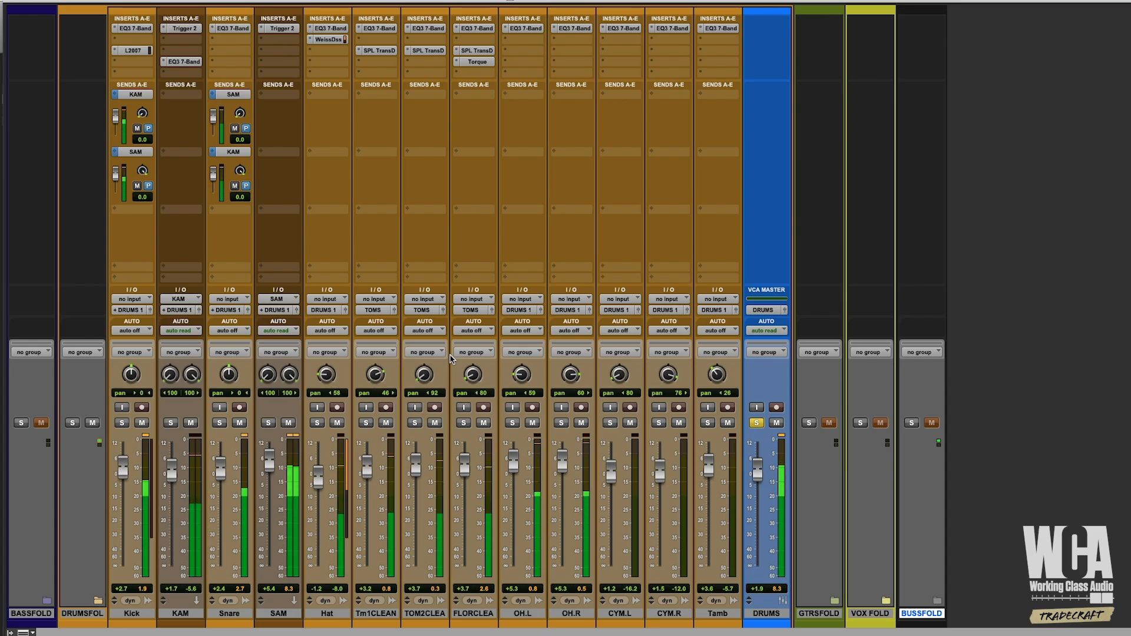
{"action": "key", "text": "super+equal"}
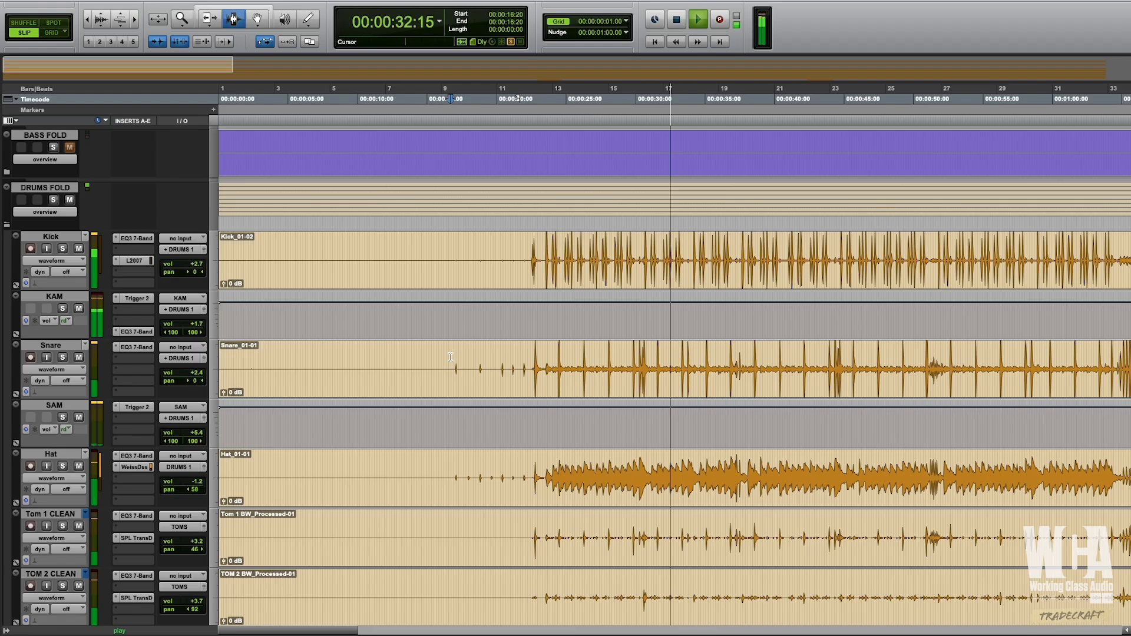
{"action": "key", "text": "r"}
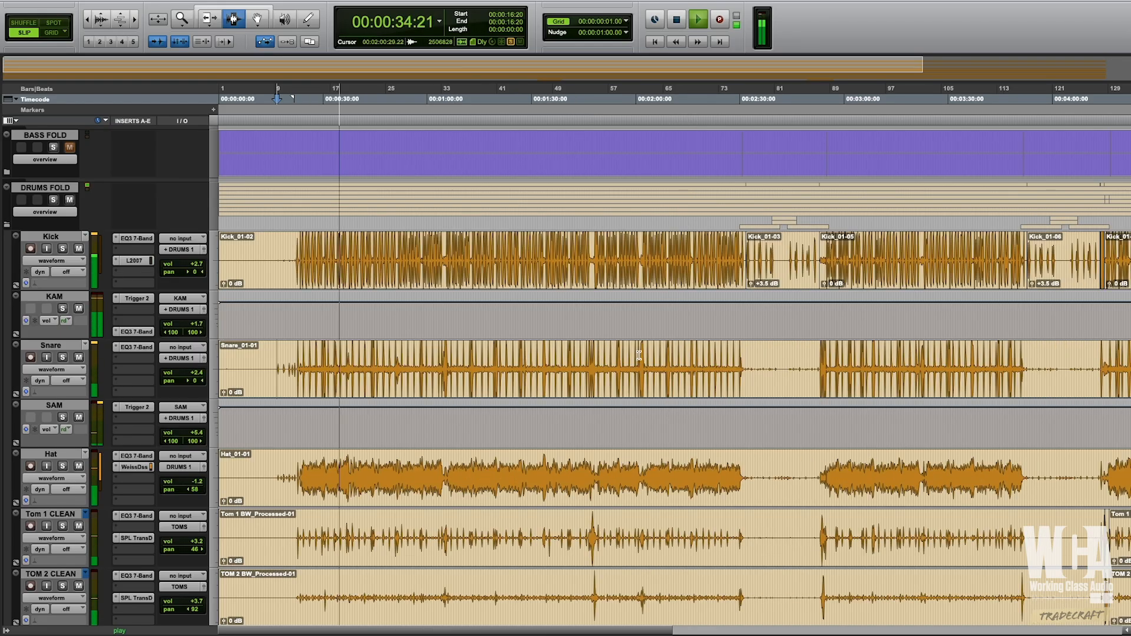
{"action": "scroll", "coordinate": [615, 403], "scroll_direction": "down", "scroll_amount": 5}
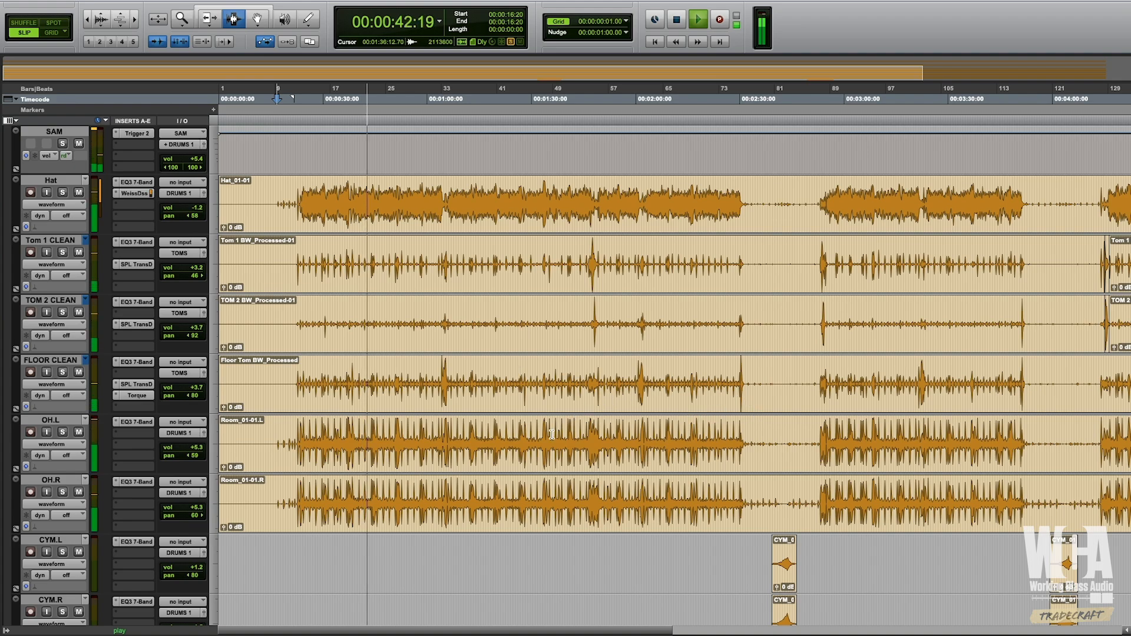
{"action": "key", "text": "space"}
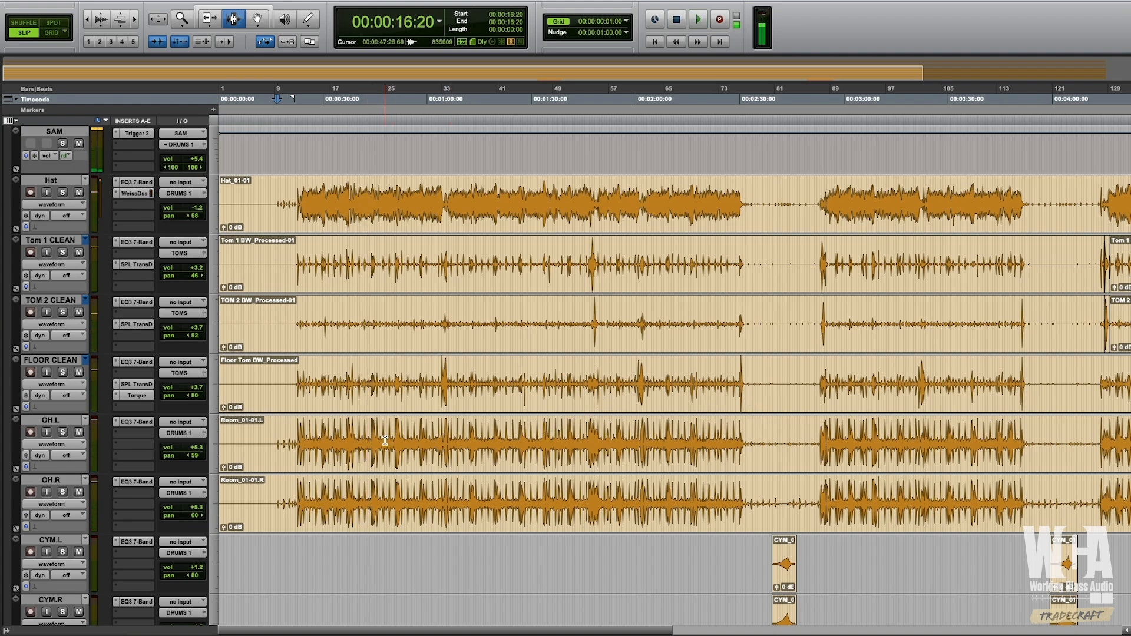
- Play the soloed drums from 00:02:29:29, just before the first Tamb clip
{"action": "scroll", "coordinate": [393, 438], "scroll_direction": "down", "scroll_amount": 5}
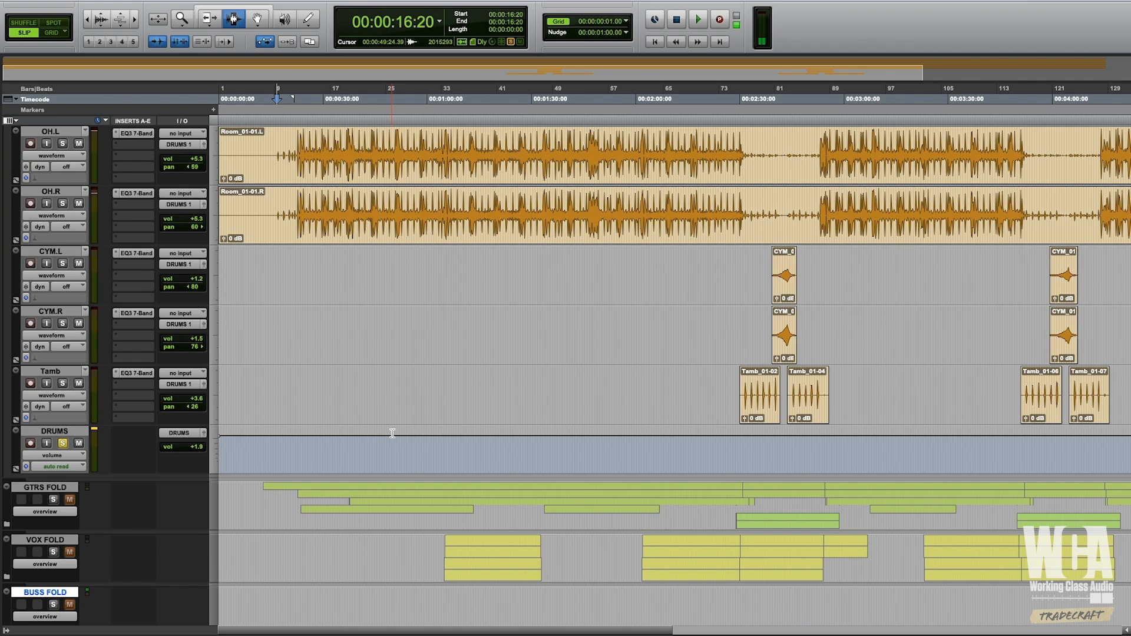
{"action": "scroll", "coordinate": [393, 433], "scroll_direction": "up", "scroll_amount": 2}
{"action": "left_click", "coordinate": [738, 508]}
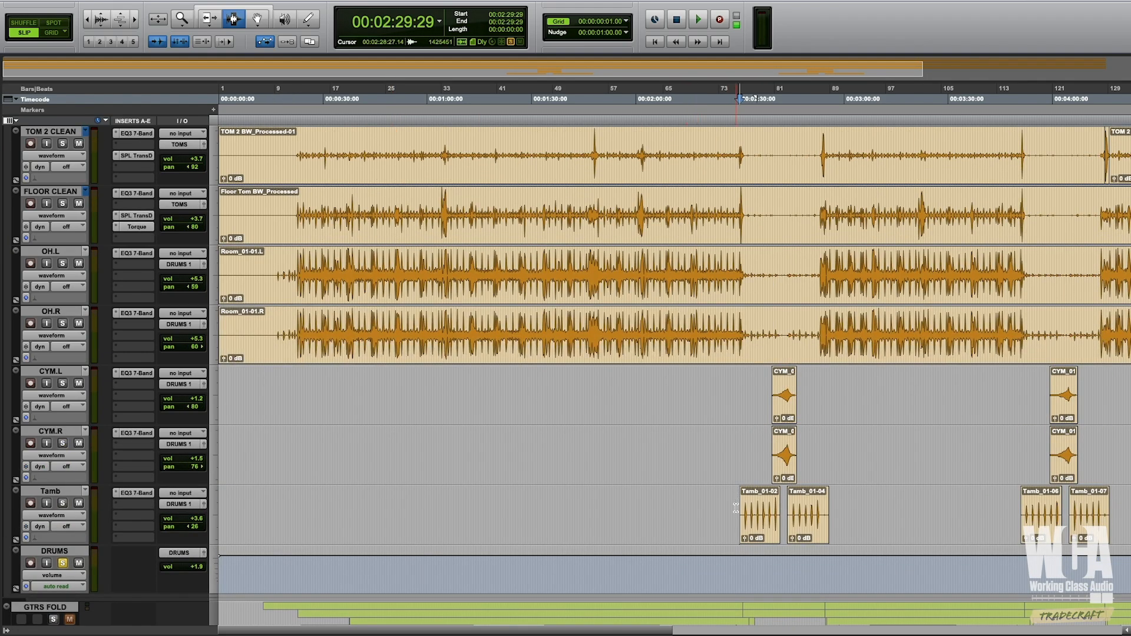
{"action": "key", "text": "space"}
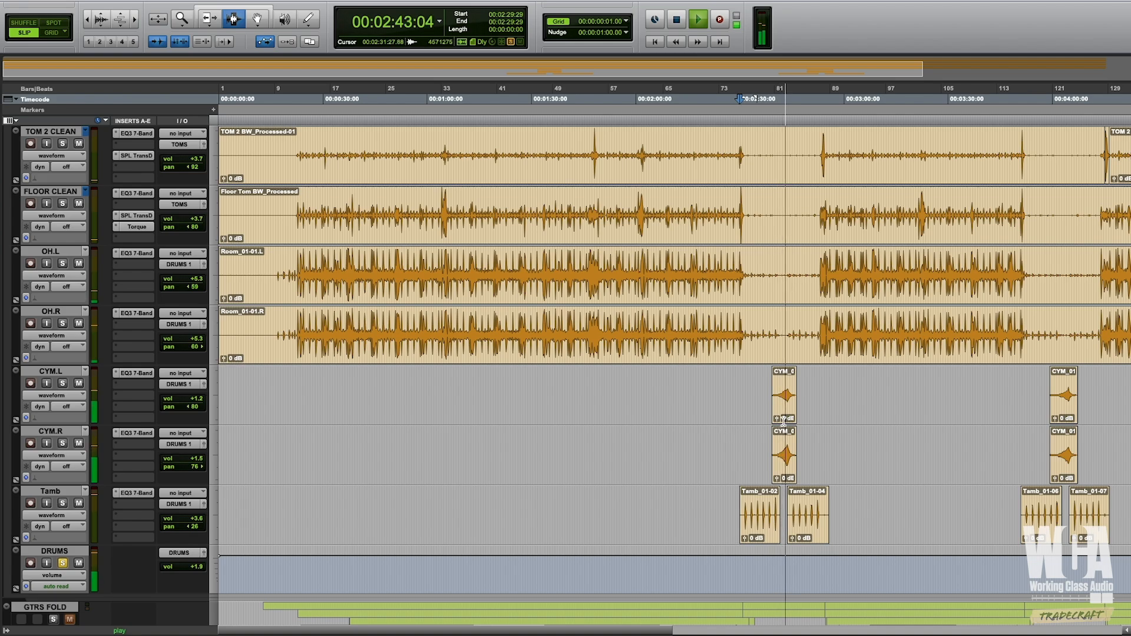
- Select the range from 00:02:37:18 to 00:02:52:11 on the CYM.L and CYM.R tracks, around their first cymbal clips, and stop playback
{"action": "left_click", "coordinate": [767, 398]}
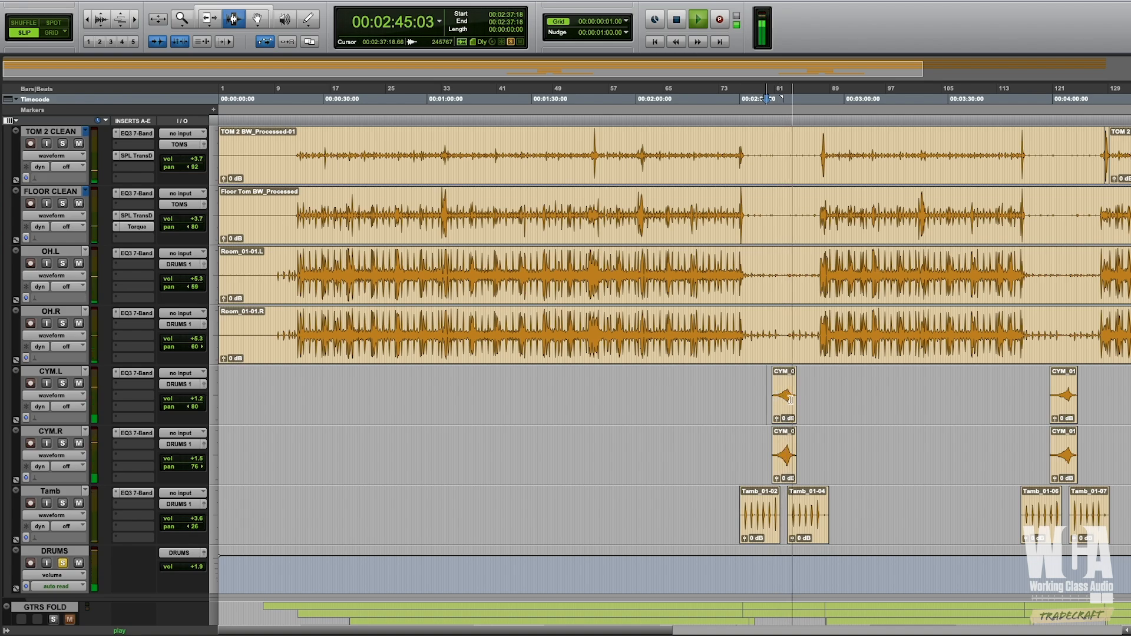
{"action": "left_click_drag", "start_coordinate": [791, 400], "coordinate": [817, 447]}
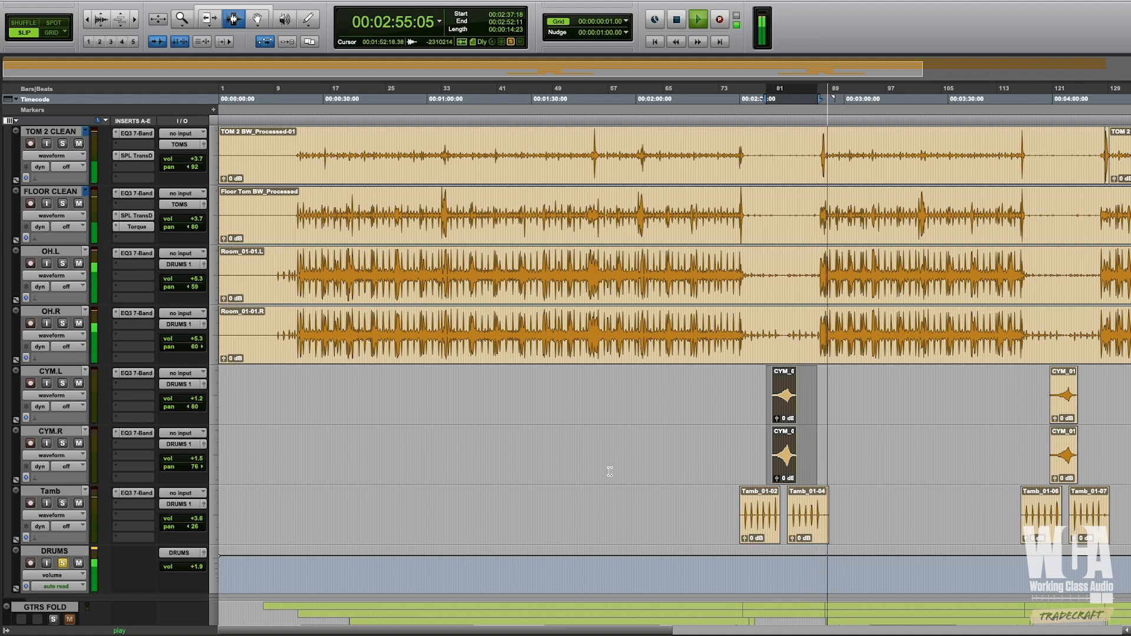
{"action": "key", "text": "space"}
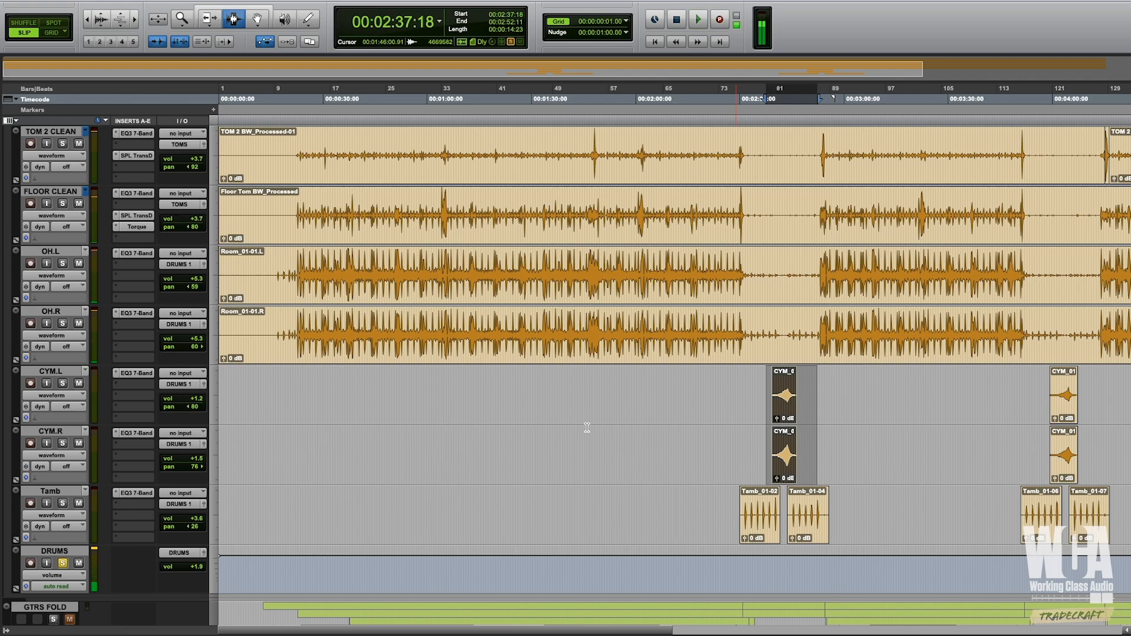
- Make all inserts and the KAM and SAM sends inactive on the drum channels from Kick through Tamb in the mixer
{"action": "key", "text": "super+equal"}
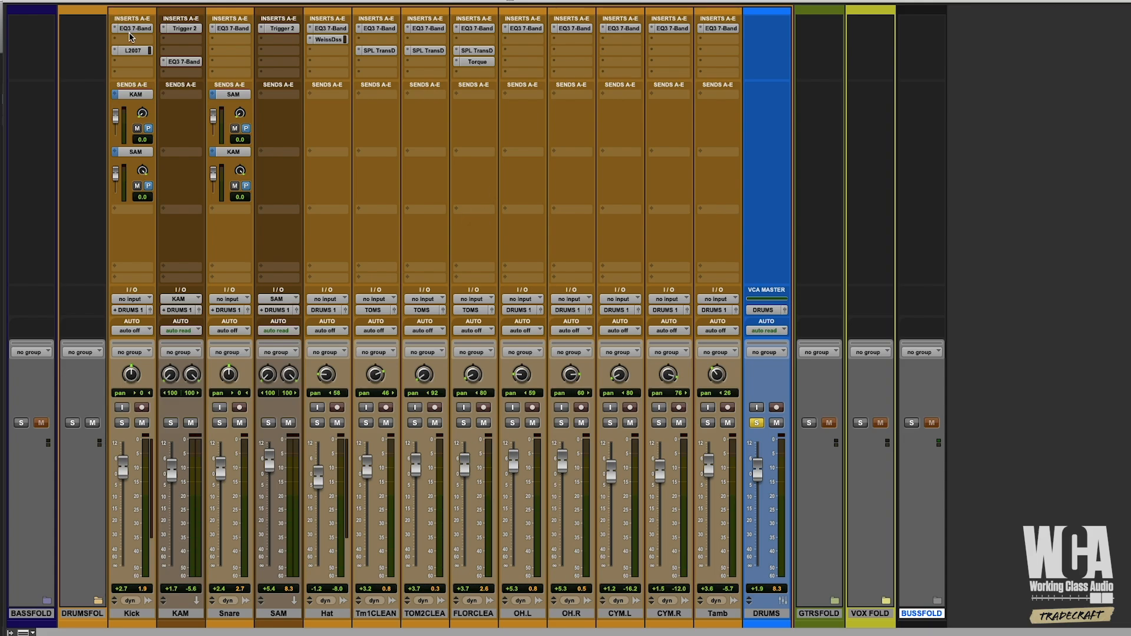
{"action": "left_click", "coordinate": [134, 615]}
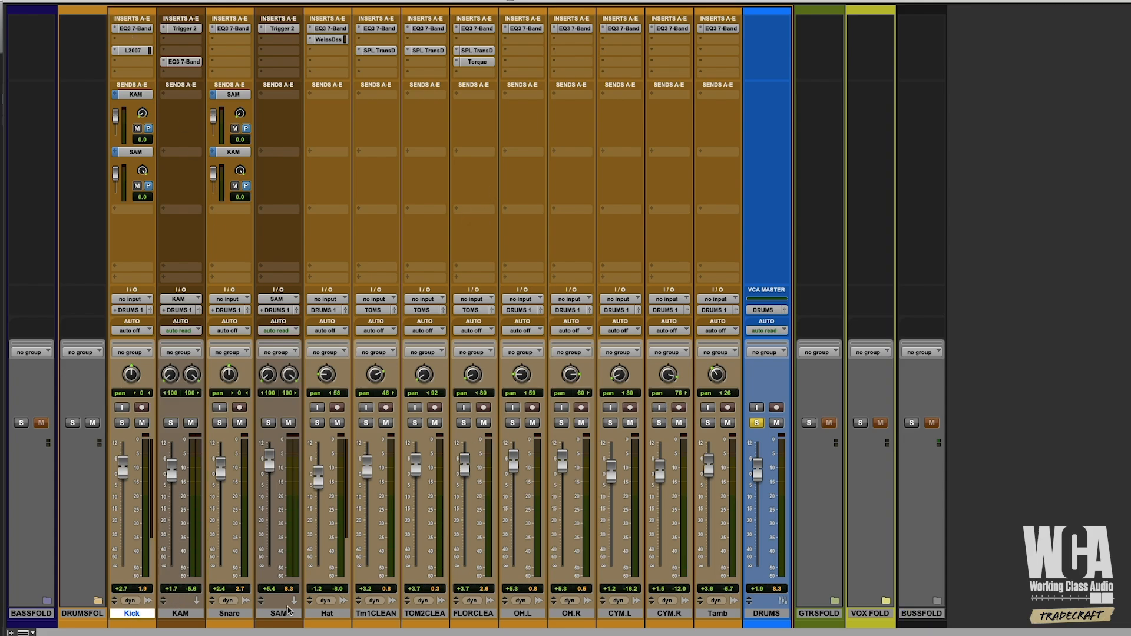
{"action": "left_click", "coordinate": [719, 614], "text": "shift"}
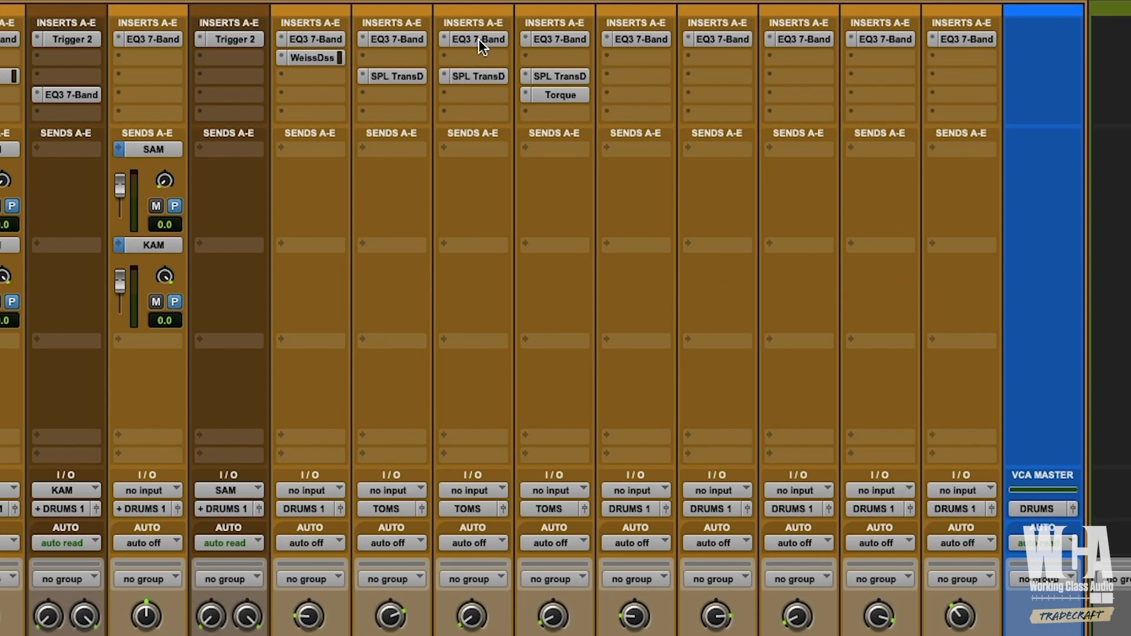
{"action": "left_click", "coordinate": [430, 29], "text": "ctrl+alt+shift+super"}
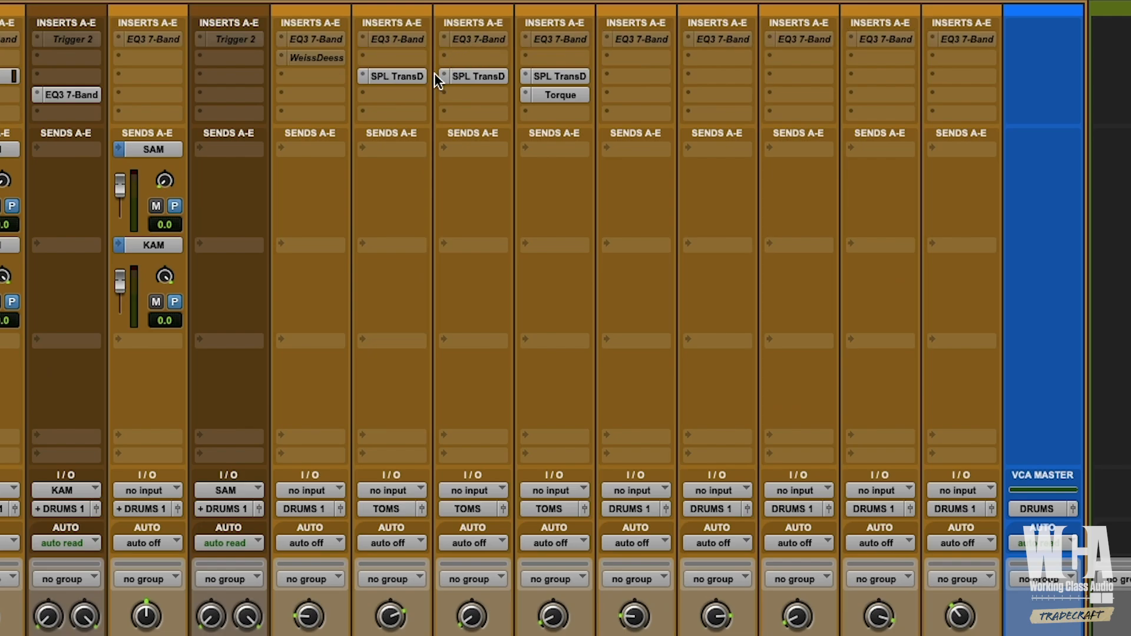
{"action": "left_click", "coordinate": [401, 76], "text": "ctrl+alt+shift+super"}
{"action": "left_click", "coordinate": [540, 95], "text": "ctrl+alt+shift+super"}
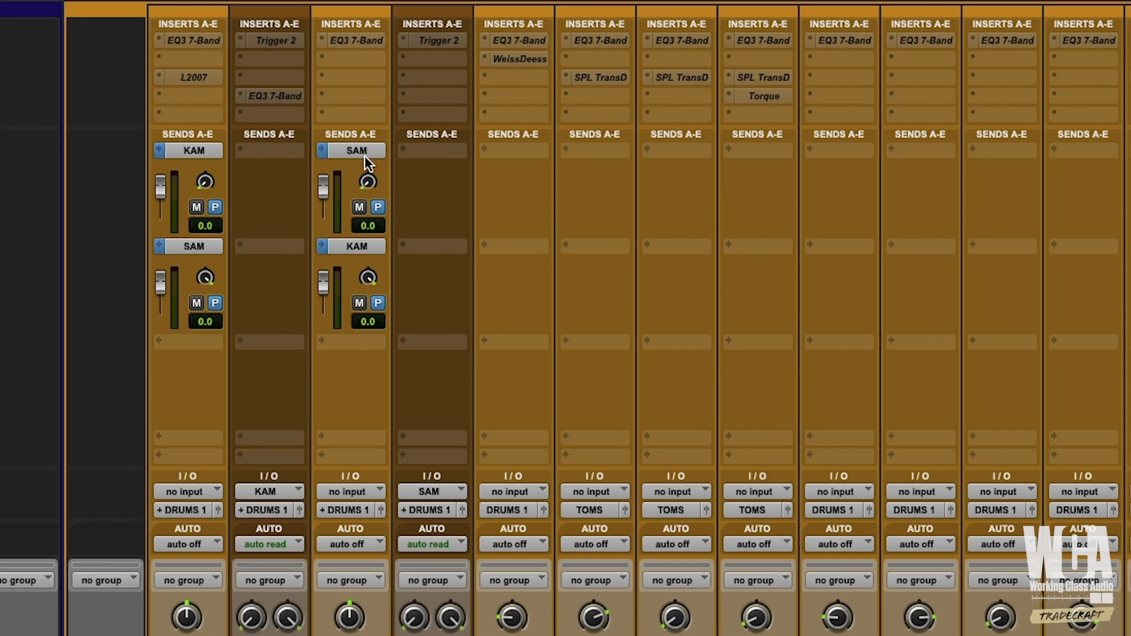
{"action": "left_click", "coordinate": [365, 154], "text": "ctrl+alt+shift+super"}
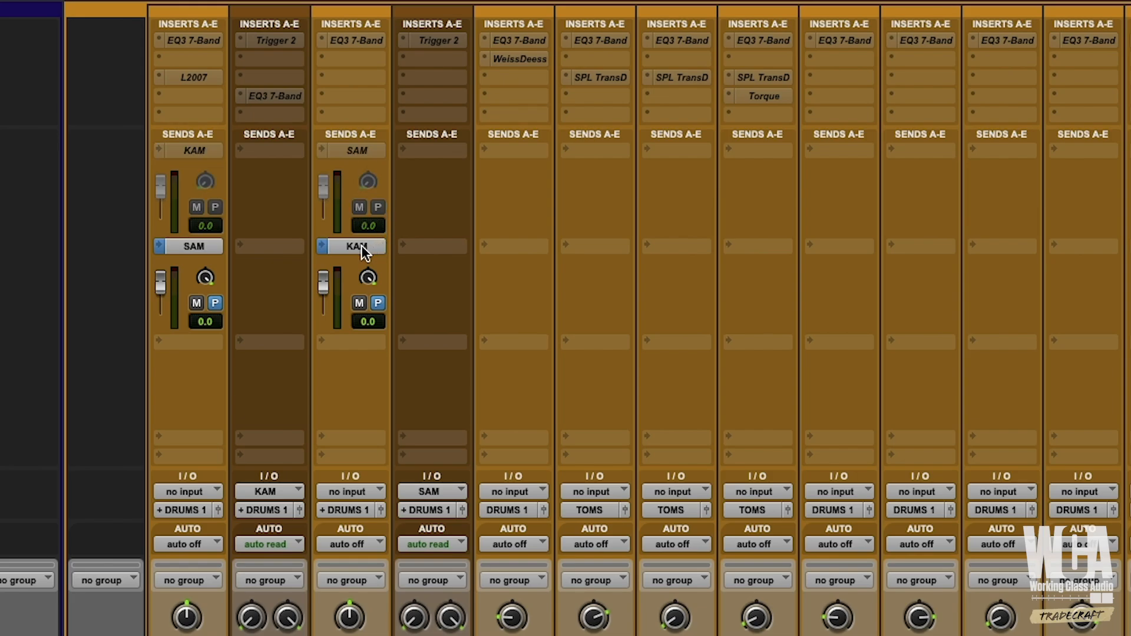
{"action": "left_click", "coordinate": [361, 245], "text": "ctrl+alt+shift+super"}
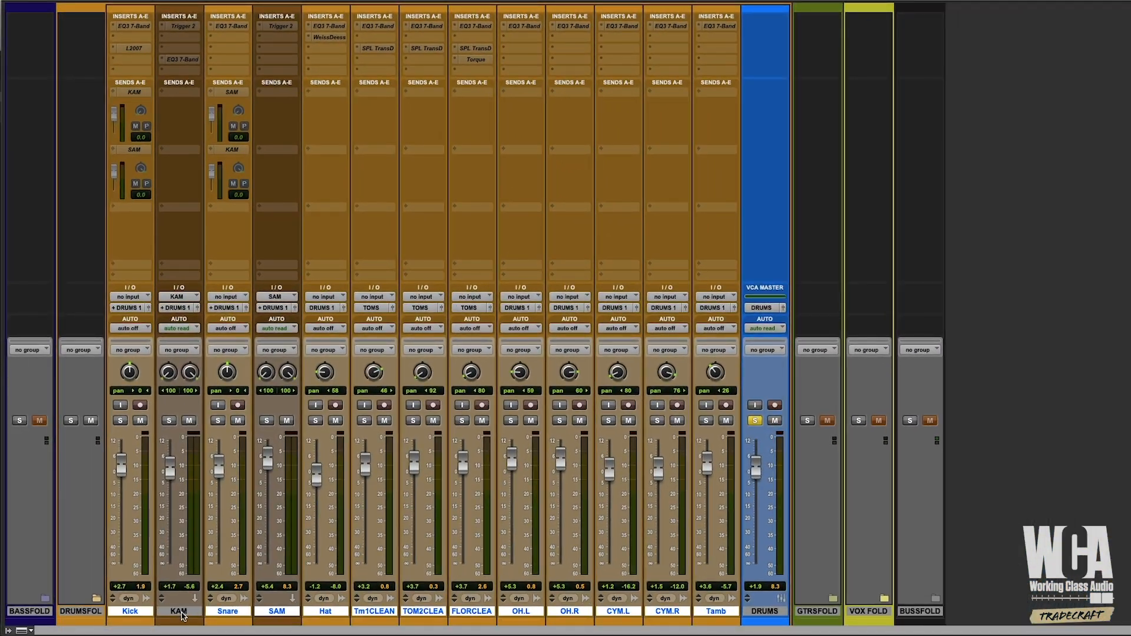
- Make the KAM and SAM aux tracks inactive
{"action": "left_click", "coordinate": [184, 613]}
{"action": "left_click", "coordinate": [196, 600], "text": "ctrl+super"}
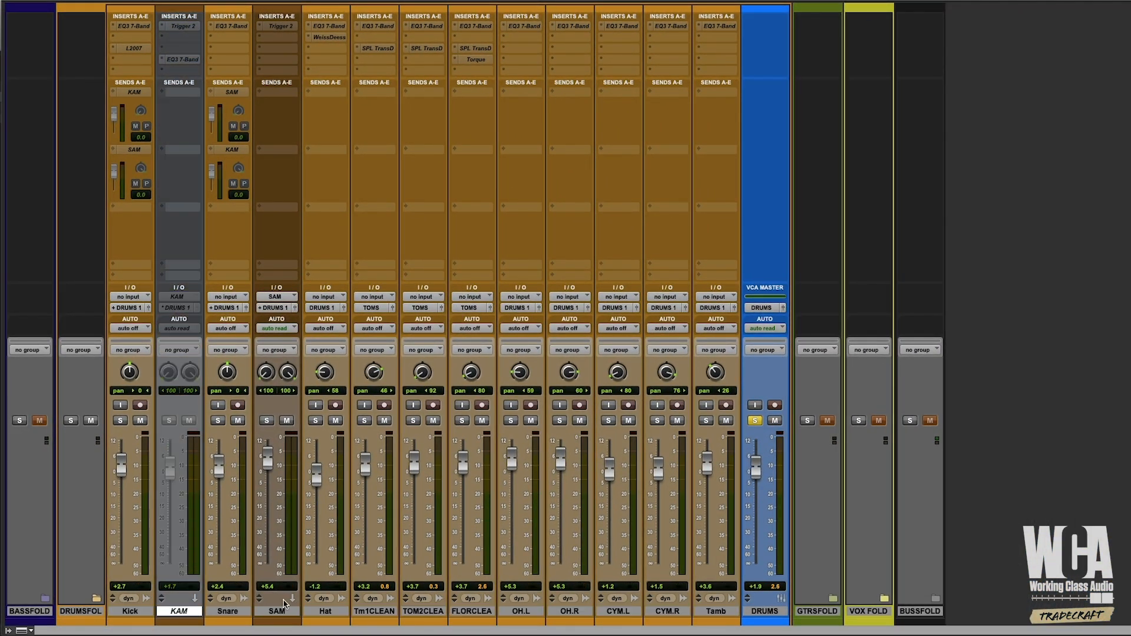
{"action": "left_click", "coordinate": [292, 600], "text": "ctrl+super"}
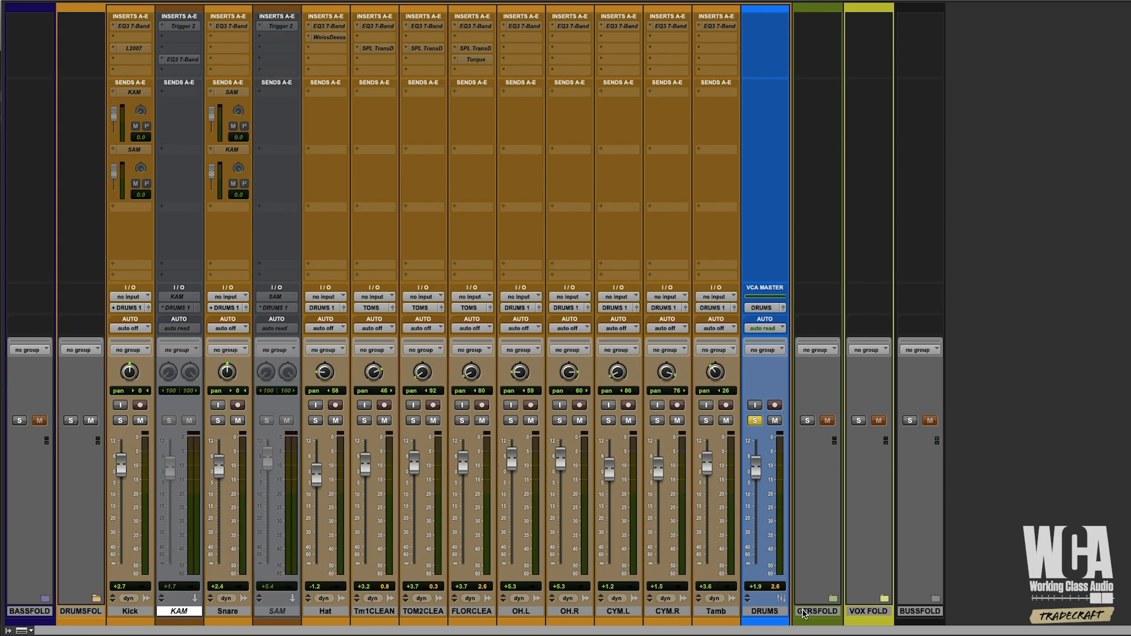
- Open the BUSSFOLD folder in the mixer and examine the Kick-SN, DRUMS 1, DRUMS 2 and TOMS bus channels
{"action": "left_click", "coordinate": [936, 599]}
{"action": "left_click_drag", "start_coordinate": [807, 631], "coordinate": [1075, 635]}
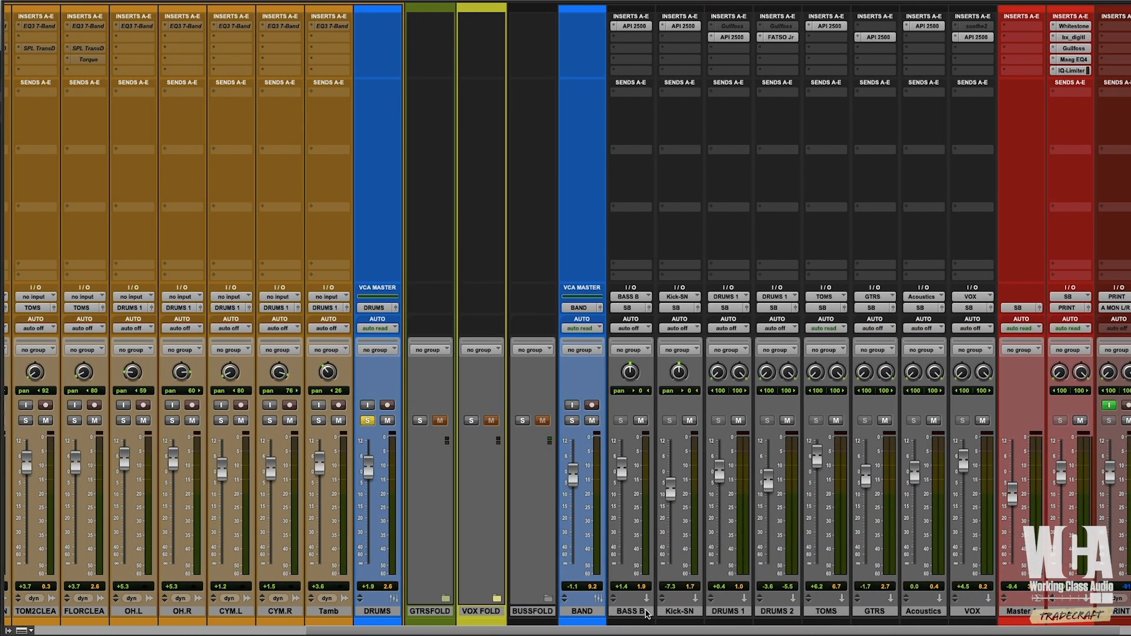
{"action": "left_click", "coordinate": [675, 614]}
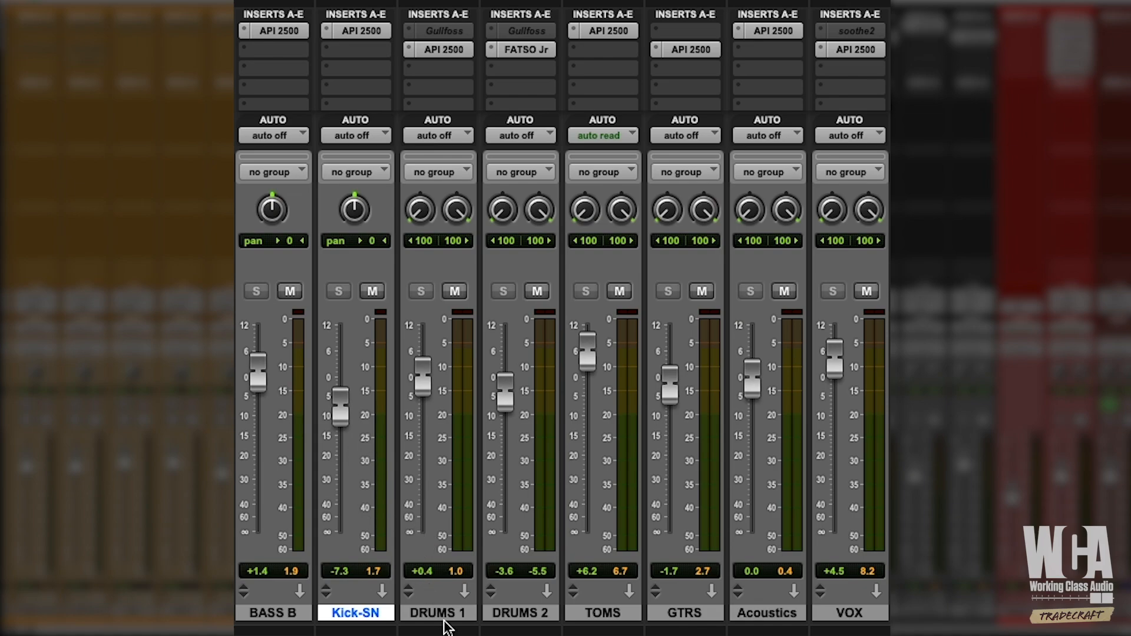
{"action": "left_click", "coordinate": [441, 615]}
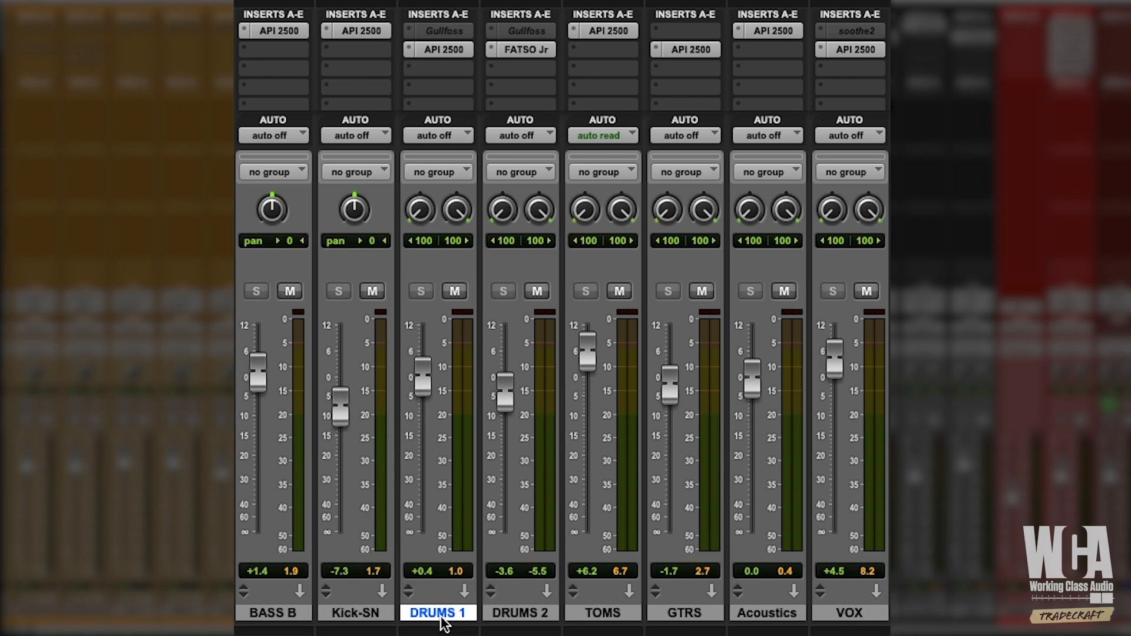
{"action": "left_click", "coordinate": [506, 615]}
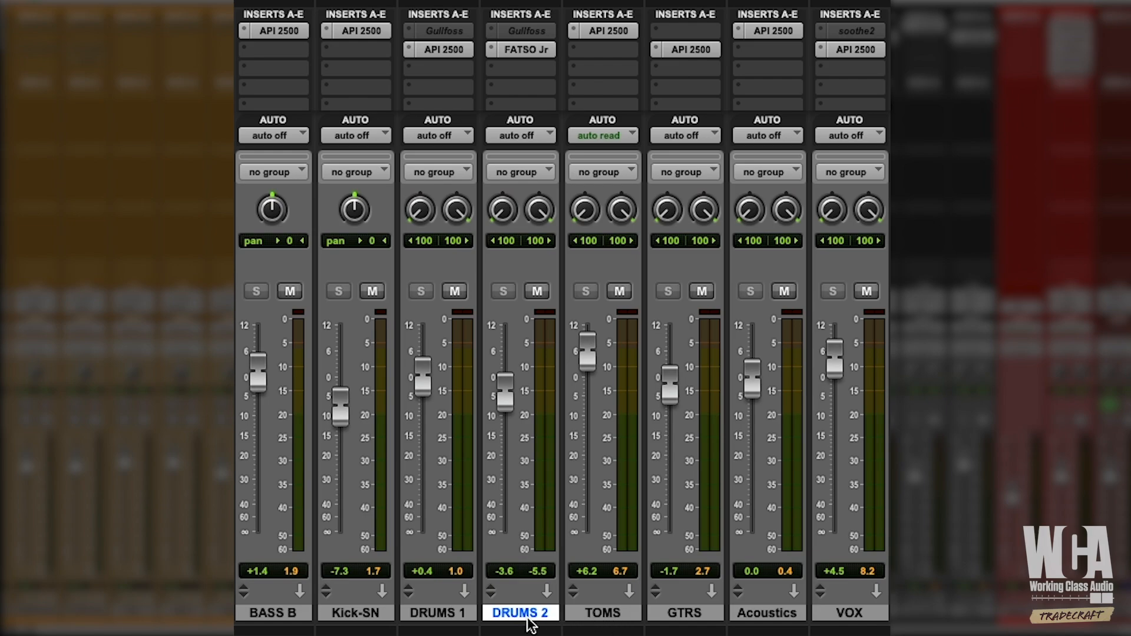
{"action": "left_click", "coordinate": [601, 617]}
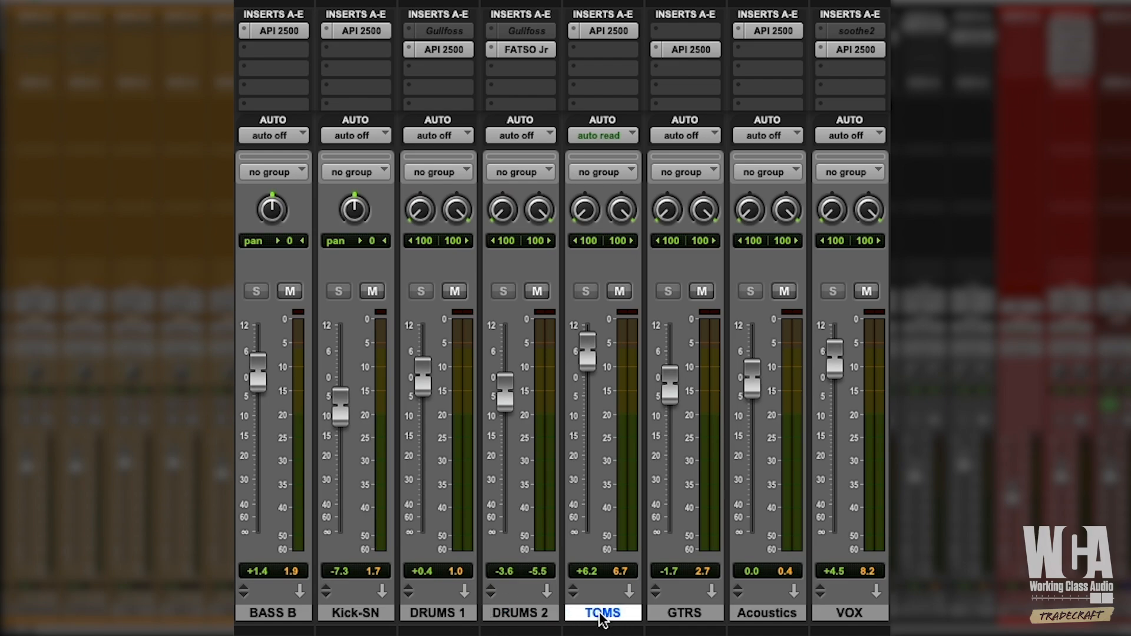
{"action": "left_click", "coordinate": [377, 619]}
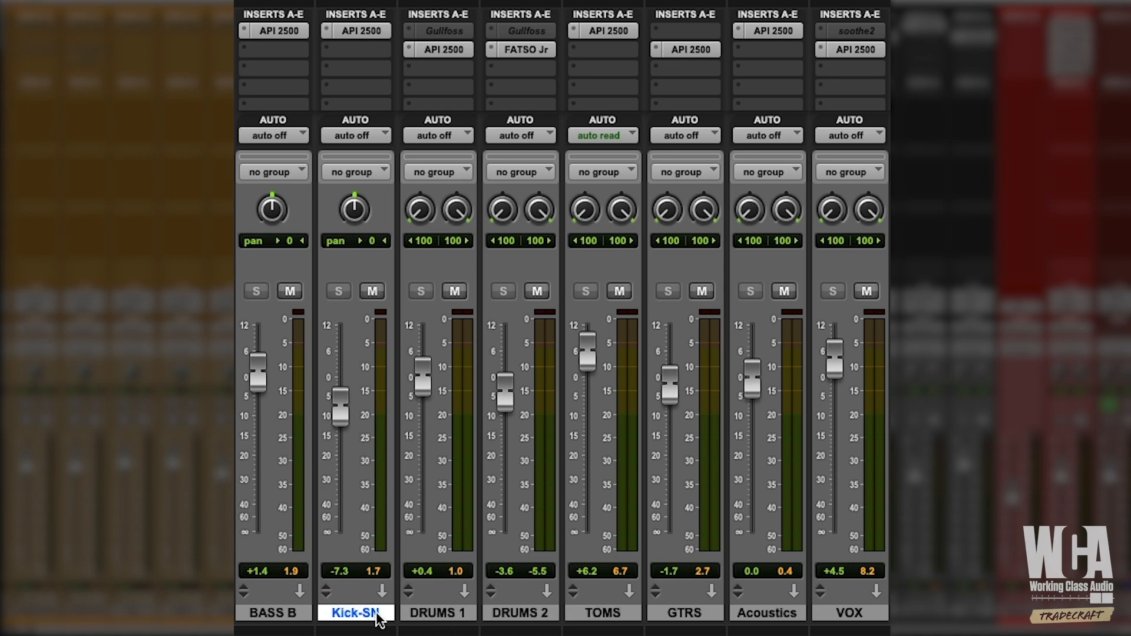
{"action": "left_click_drag", "start_coordinate": [435, 616], "coordinate": [601, 617]}
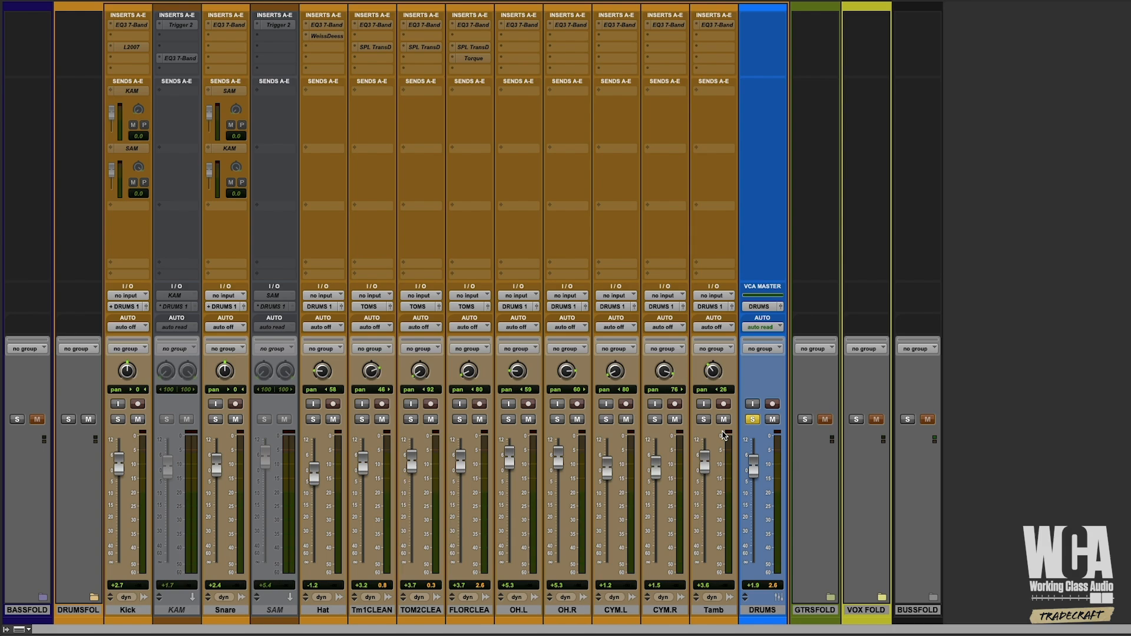
- Play the unprocessed drums in the Edit window from 00:00:22:15, just before the hi-hat's main entrance
{"action": "key", "text": "super+equal"}
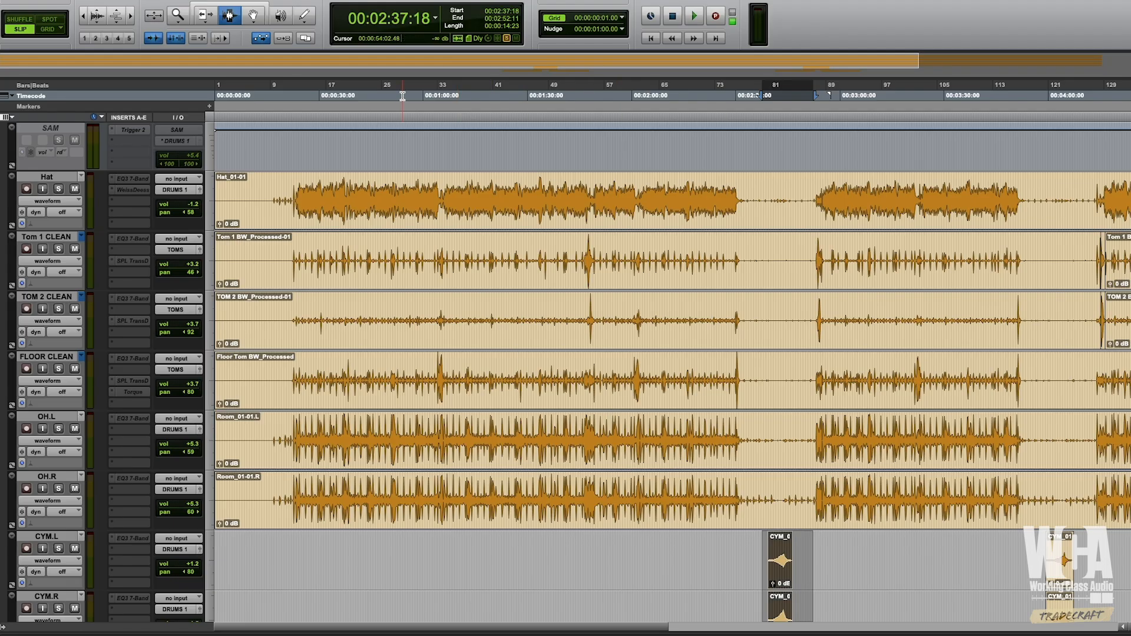
{"action": "key", "text": "t"}
{"action": "key", "text": "t"}
{"action": "key", "text": "t"}
{"action": "left_click_drag", "start_coordinate": [483, 279], "coordinate": [216, 306]}
{"action": "left_click", "coordinate": [237, 200]}
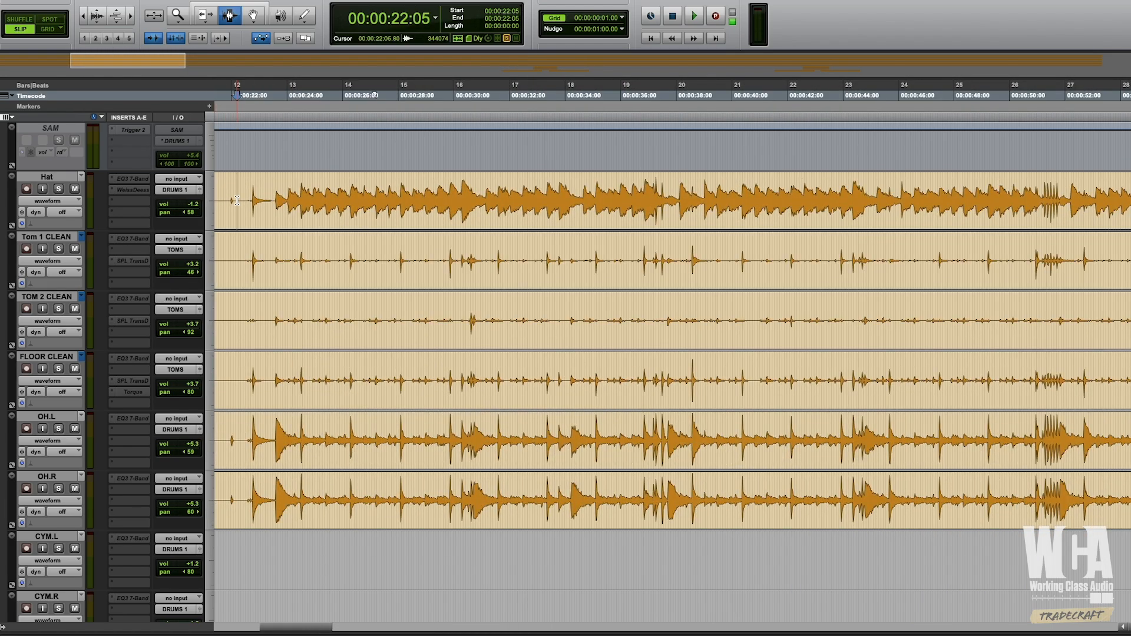
{"action": "left_click", "coordinate": [246, 199]}
{"action": "key", "text": "space"}
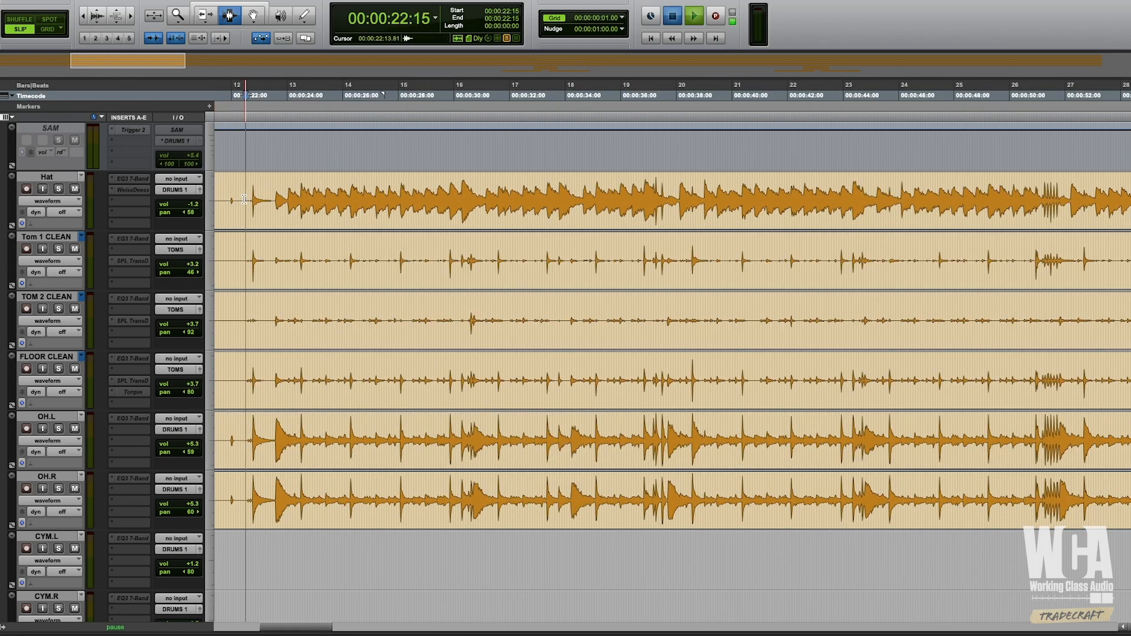
- Audition the Kick, Snare and Hat channels in turn by soloing each in the mixer, then clear their solos
{"action": "key", "text": "super+equal"}
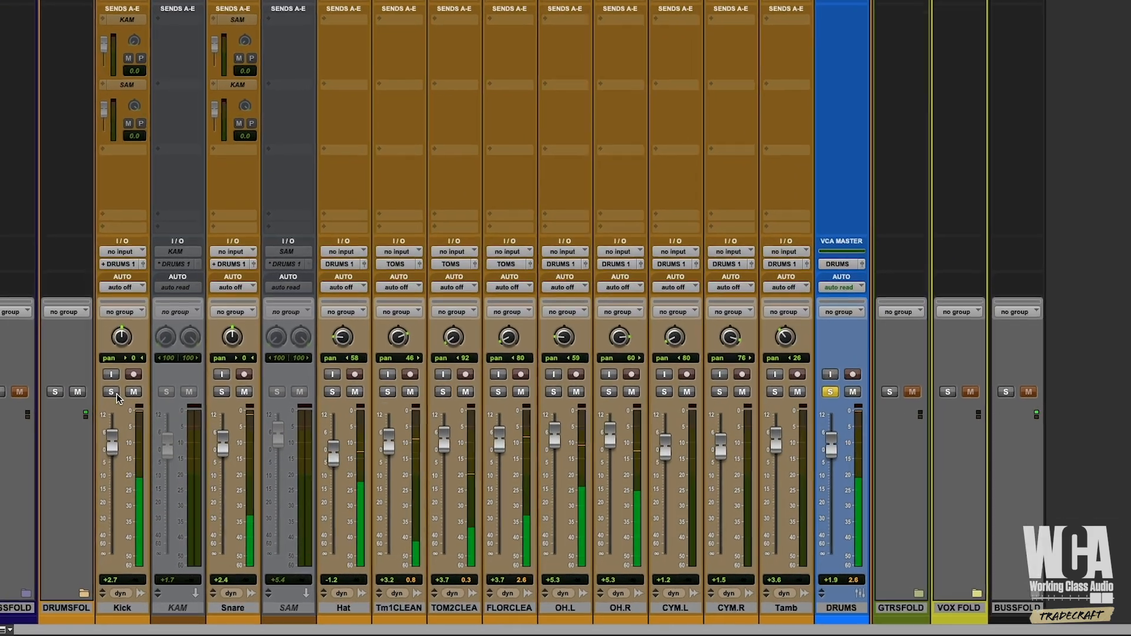
{"action": "left_click", "coordinate": [118, 419]}
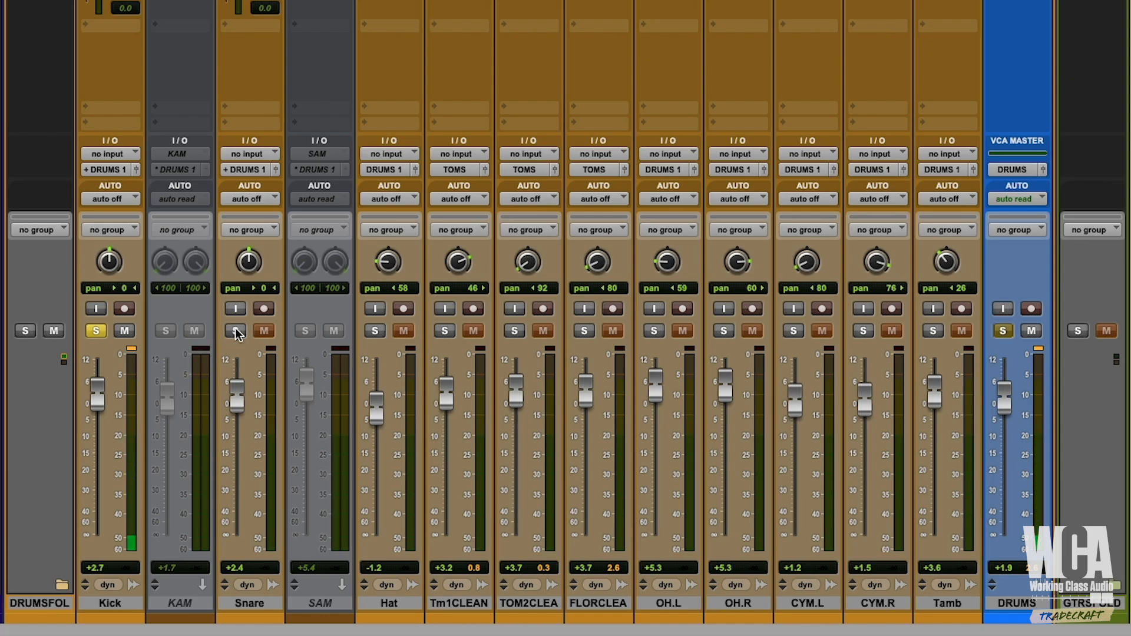
{"action": "left_click", "coordinate": [236, 331]}
{"action": "left_click", "coordinate": [97, 331]}
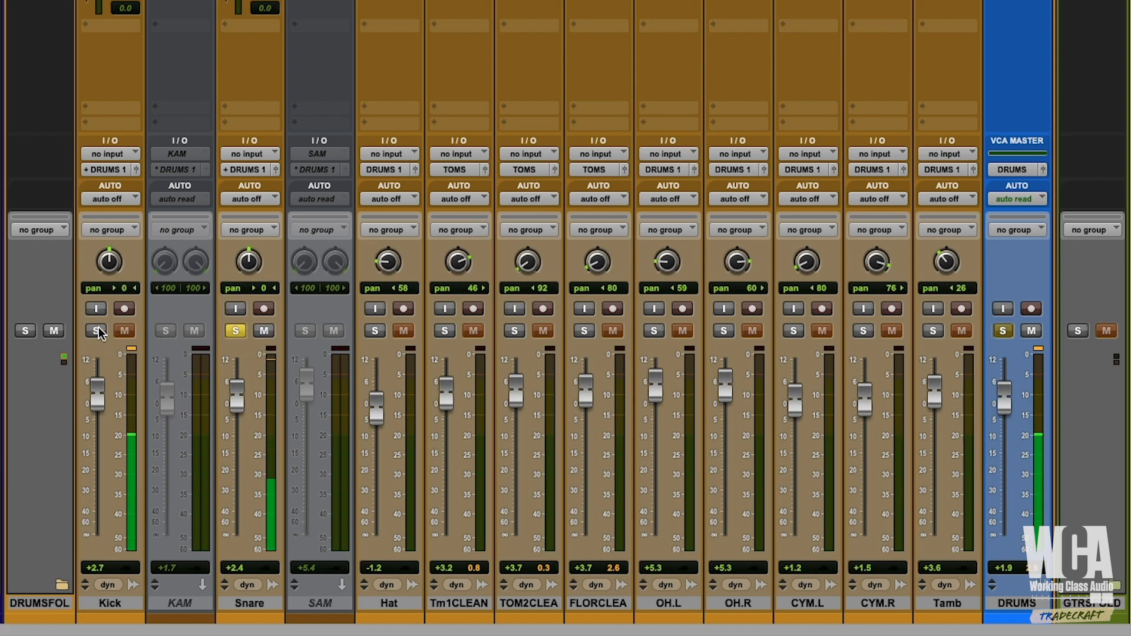
{"action": "left_click", "coordinate": [234, 331]}
{"action": "left_click", "coordinate": [371, 331]}
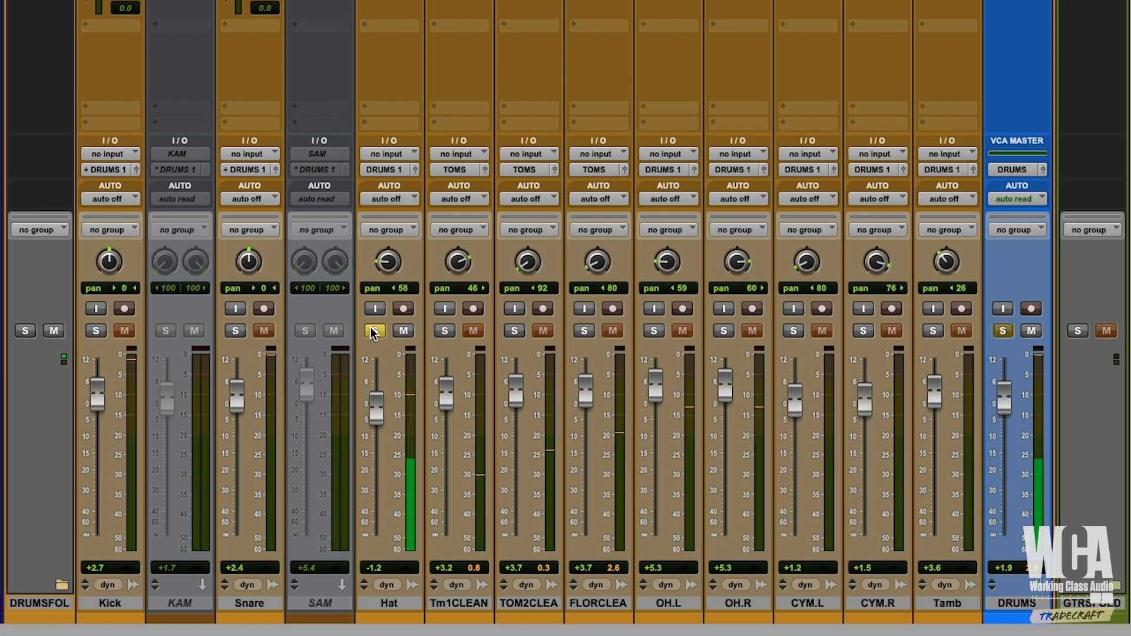
{"action": "left_click", "coordinate": [374, 332]}
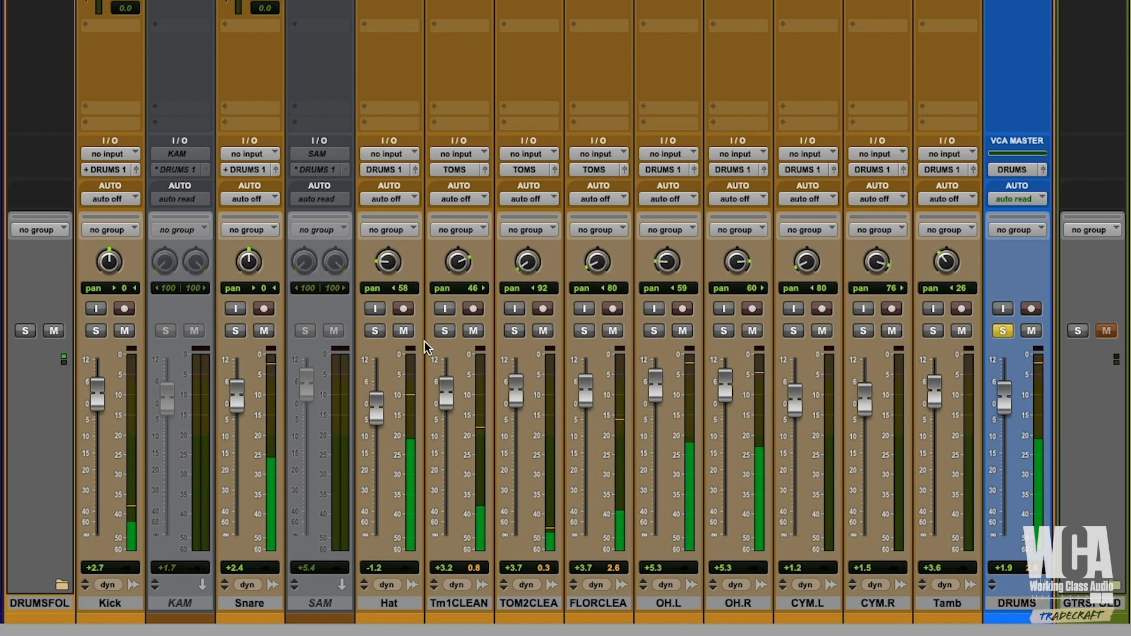
- Solo the Tm1CLEAN, TOM2CLEA and FLORCLEA channels together in the mixer and stop playback
{"action": "left_click", "coordinate": [445, 331]}
{"action": "left_click", "coordinate": [516, 332]}
{"action": "left_click", "coordinate": [584, 332]}
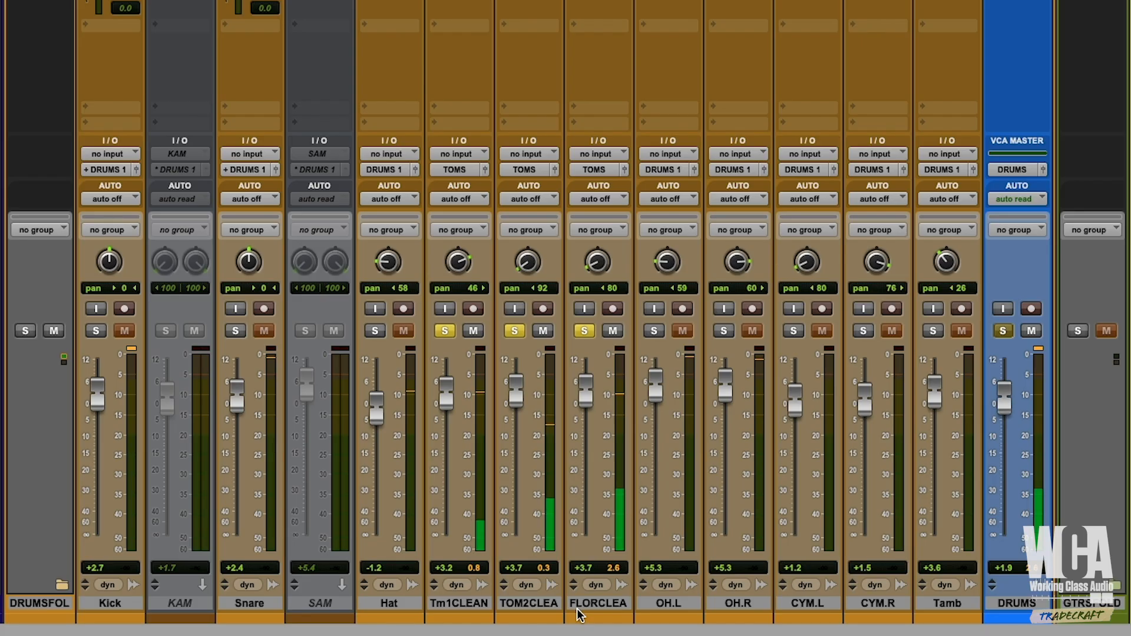
{"action": "key", "text": "ctrl+equal"}
{"action": "key", "text": "space"}
- Select the Tom 1 CLEAN, TOM 2 CLEAN and FLOOR CLEAN tracks and highlight a long range across their processed clips
{"action": "key", "text": "r"}
{"action": "key", "text": "r"}
{"action": "scroll", "coordinate": [527, 300], "scroll_direction": "up", "scroll_amount": 5}
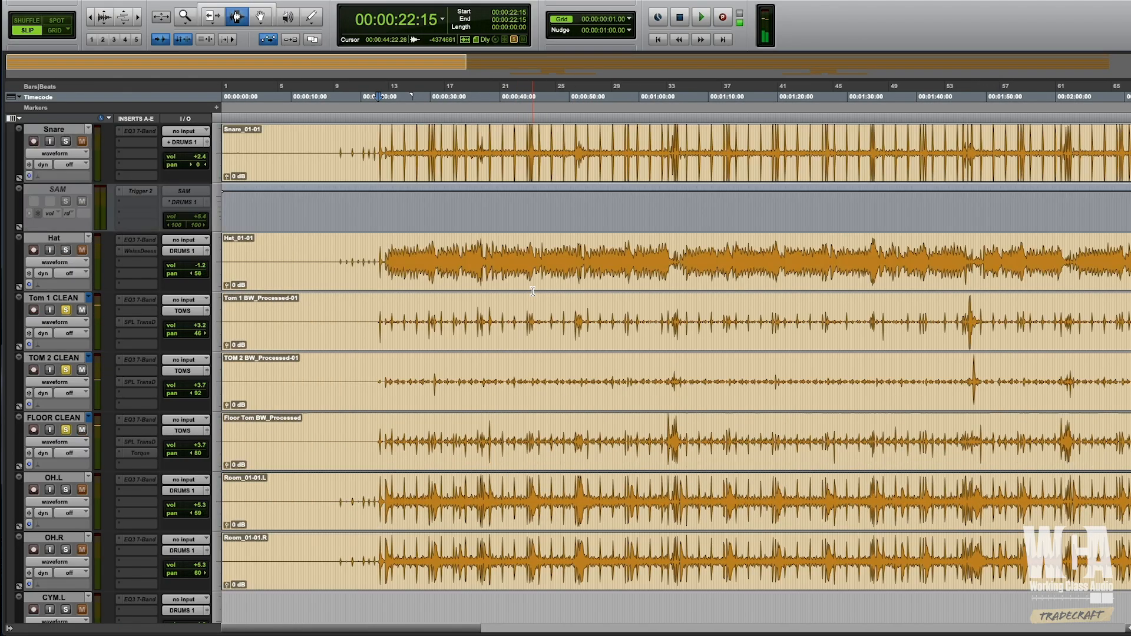
{"action": "scroll", "coordinate": [526, 299], "scroll_direction": "down", "scroll_amount": 3}
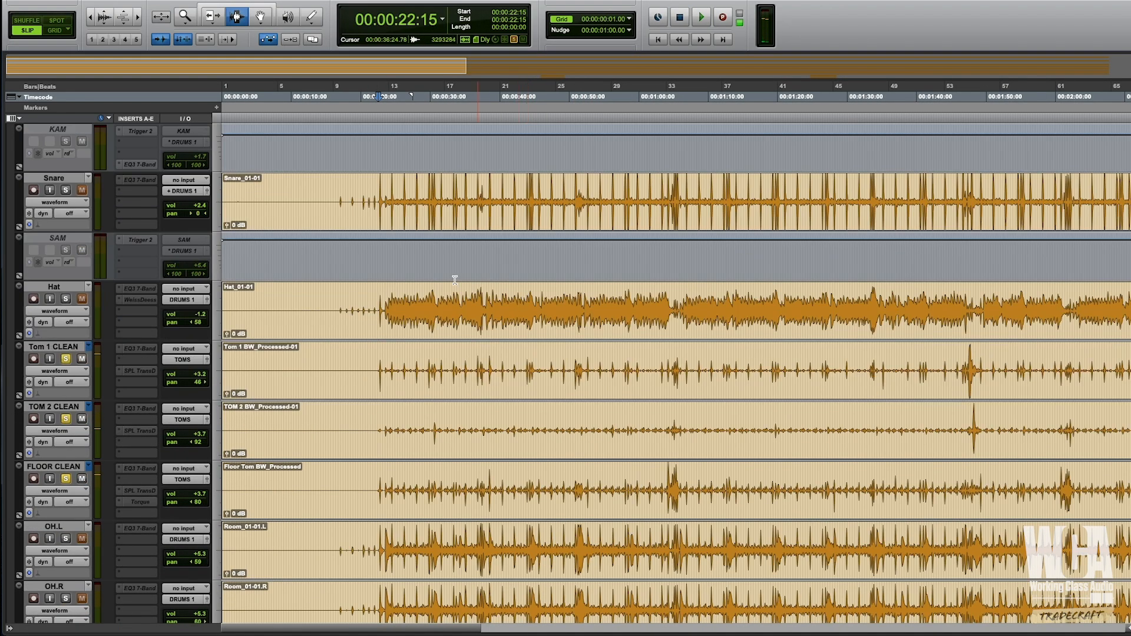
{"action": "left_click", "coordinate": [63, 349]}
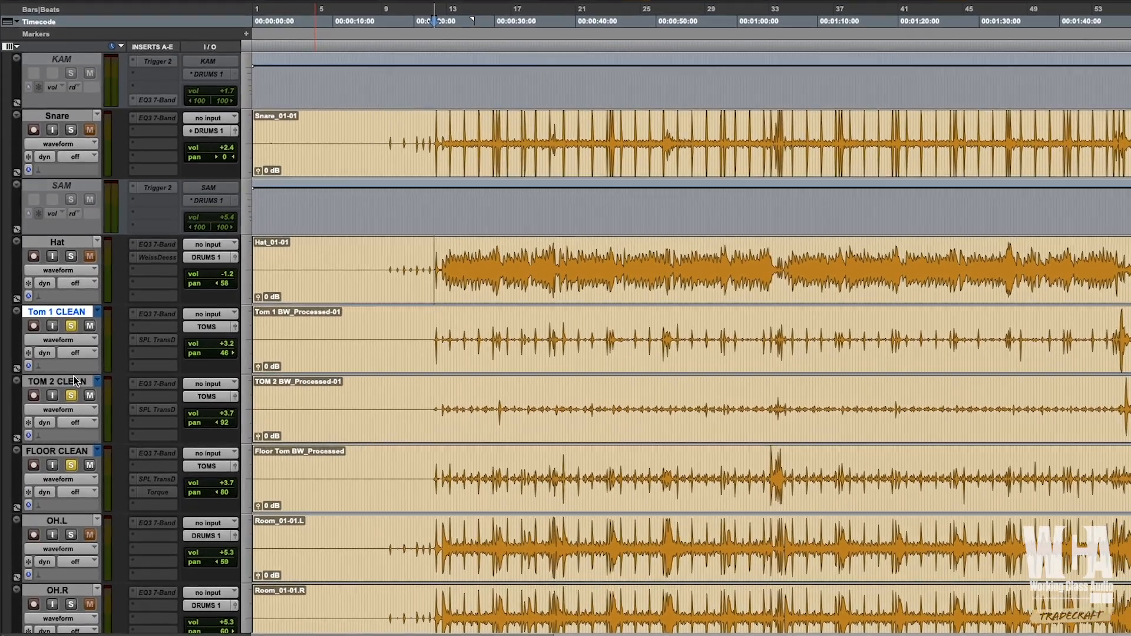
{"action": "left_click", "coordinate": [62, 407], "text": "shift"}
{"action": "left_click", "coordinate": [85, 436], "text": "shift"}
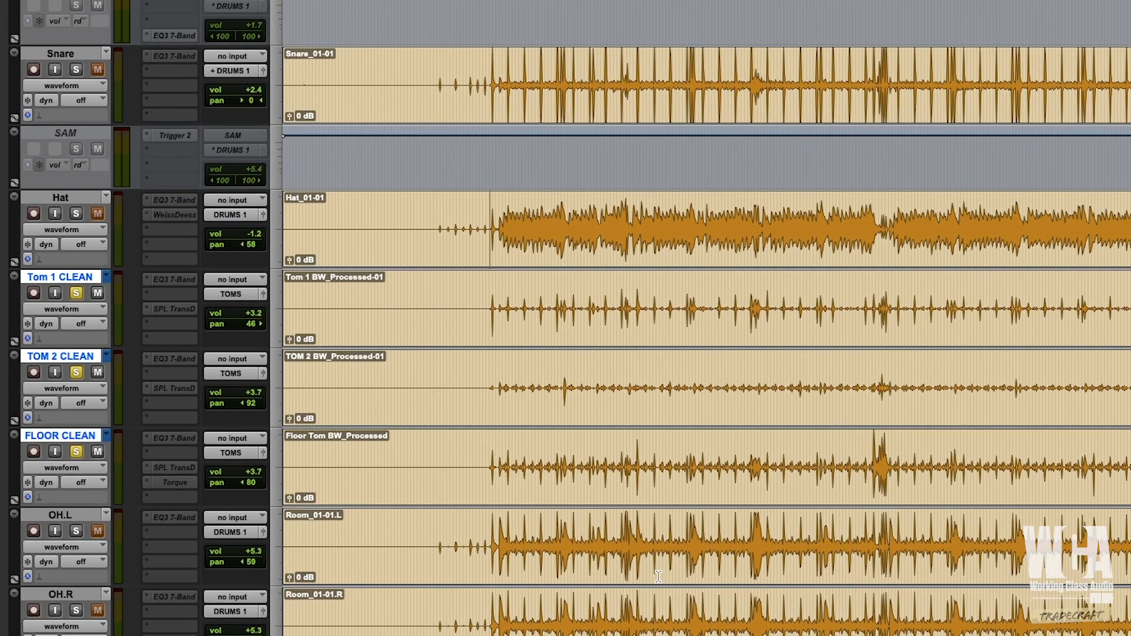
{"action": "left_click_drag", "start_coordinate": [471, 326], "coordinate": [1085, 509]}
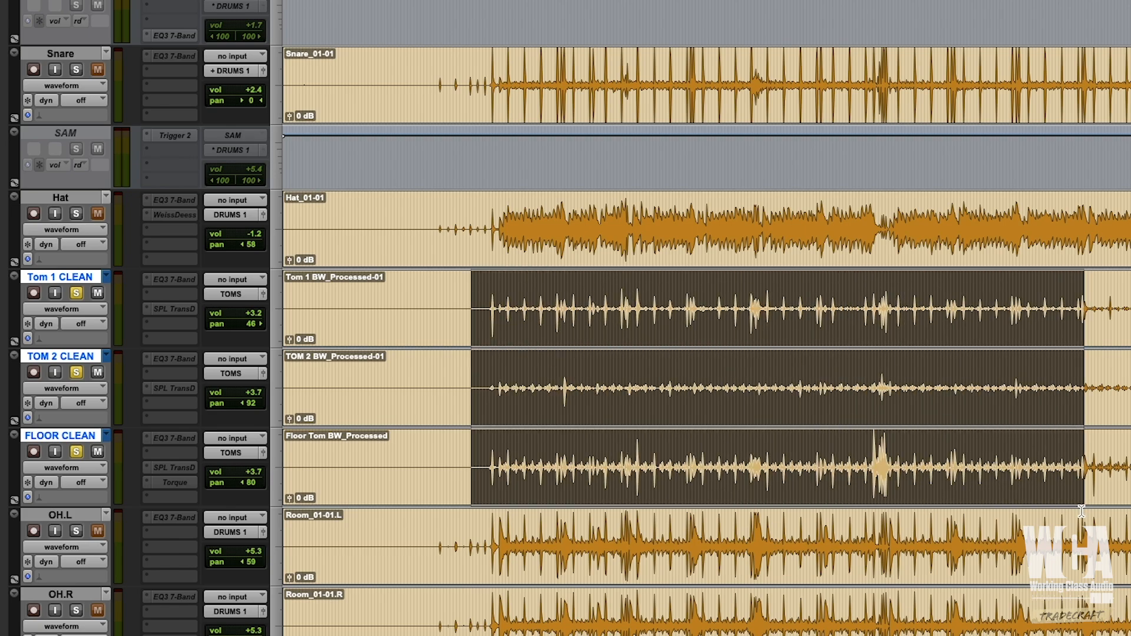
- Switch to the drumatom application
{"action": "key", "text": "super+Tab"}
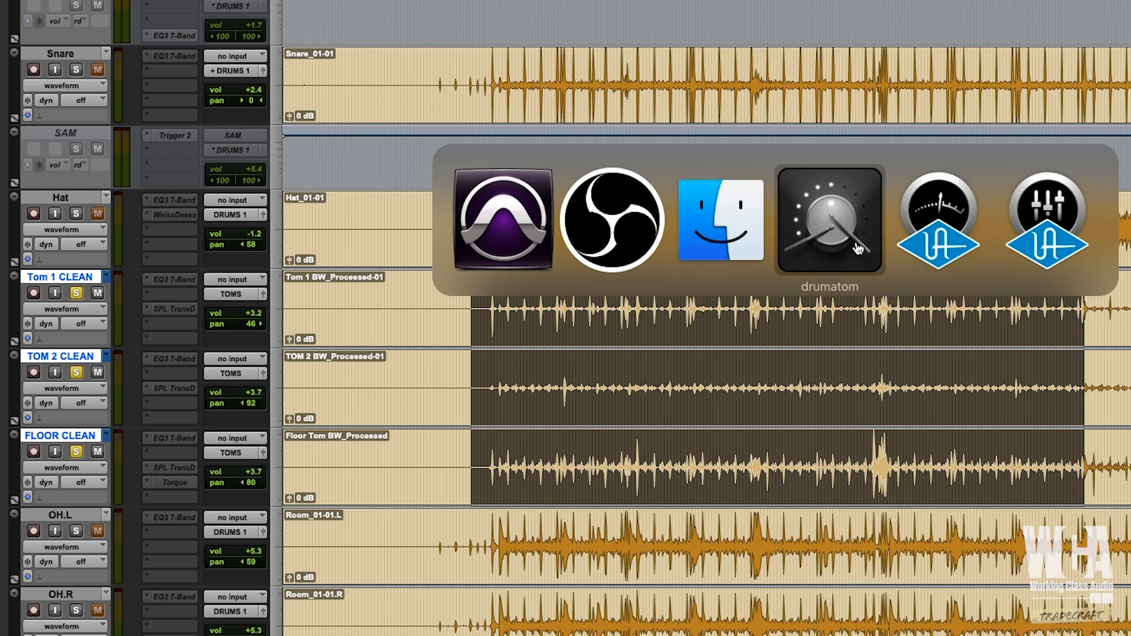
{"action": "left_click", "coordinate": [816, 230]}
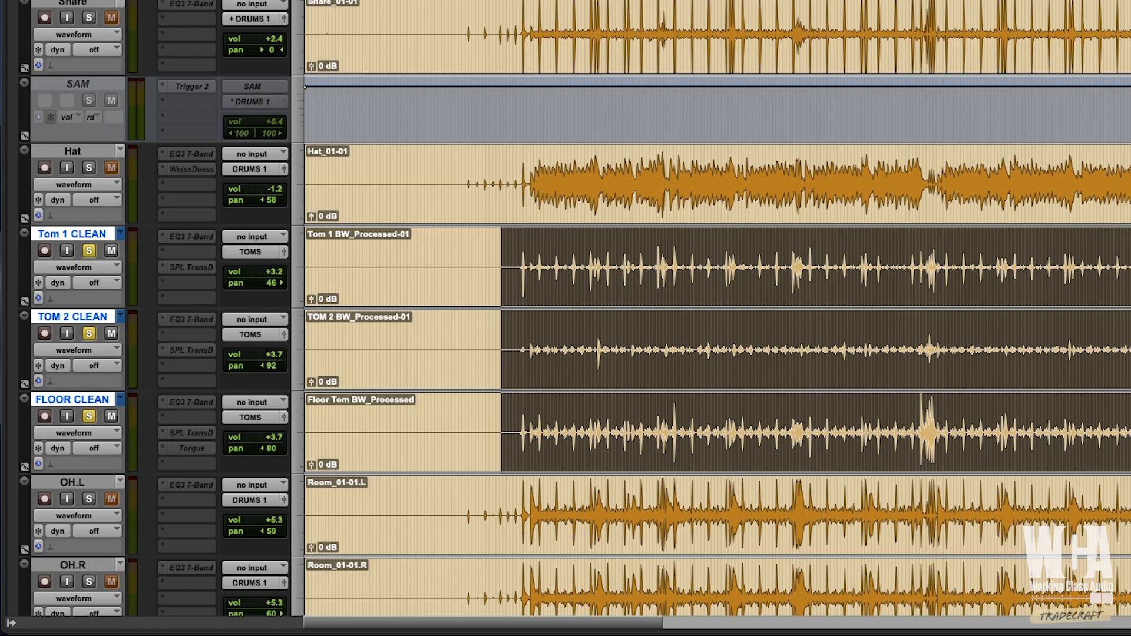
- Switch the three tom tracks from their CLEAN playlists to the Tom 1 (5), Tom 2 (8) and Floor (10) playlists
{"action": "left_click", "coordinate": [514, 266]}
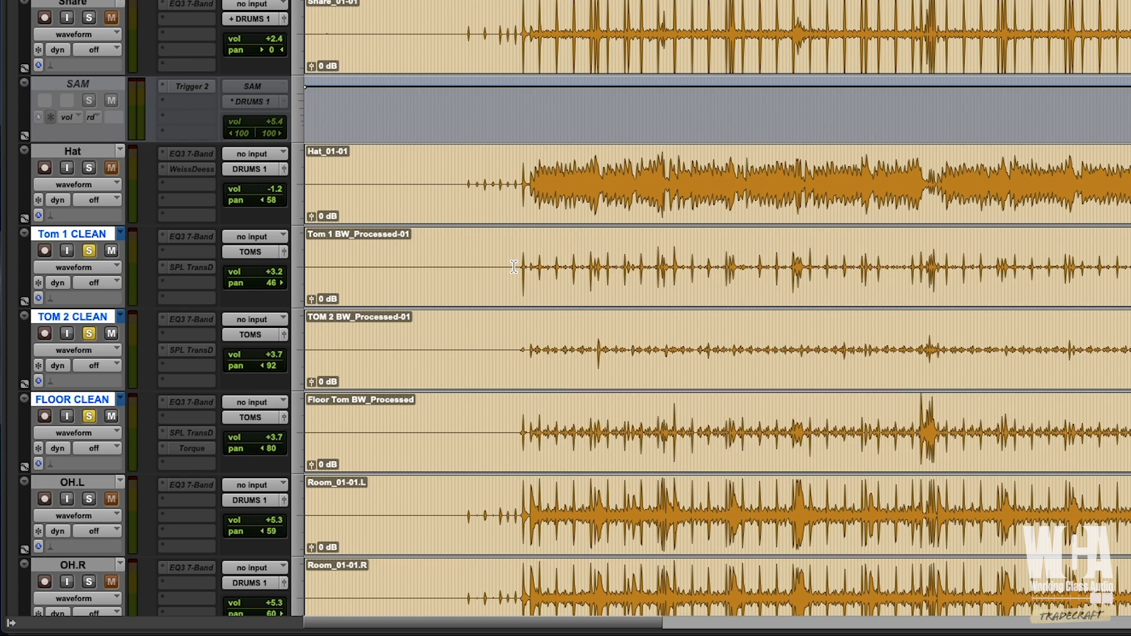
{"action": "left_click", "coordinate": [123, 235]}
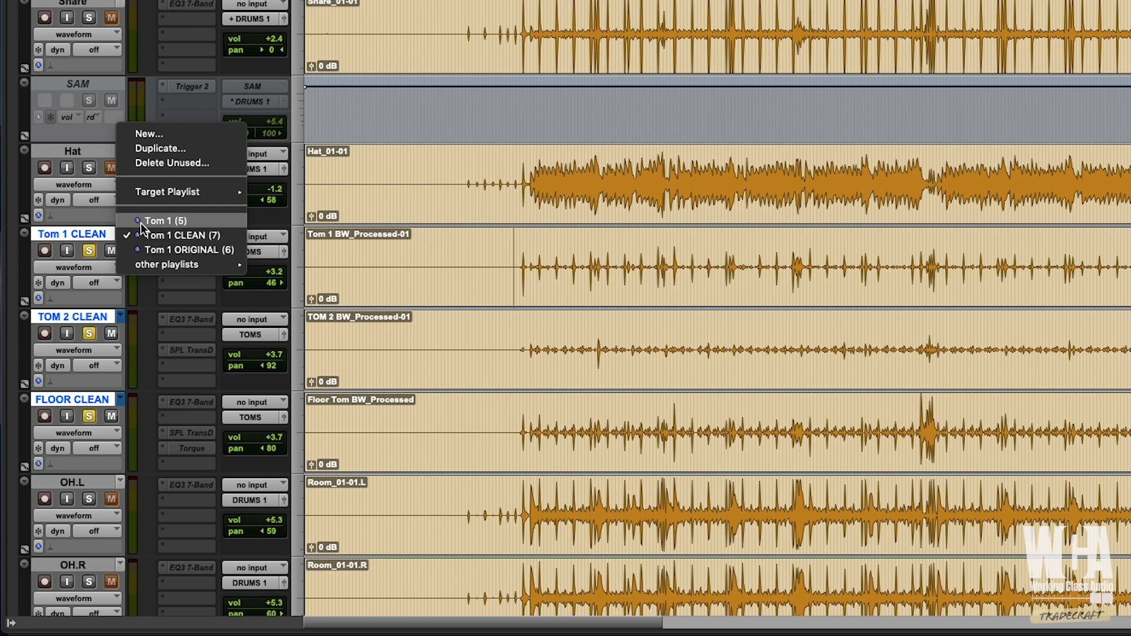
{"action": "left_click", "coordinate": [140, 221]}
{"action": "left_click", "coordinate": [120, 318]}
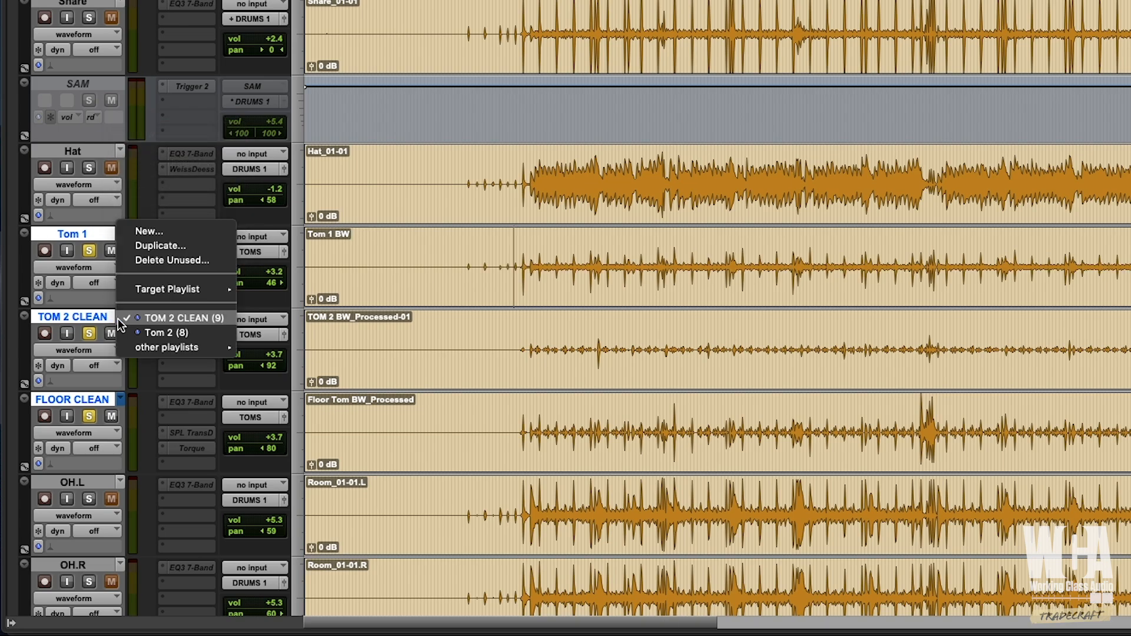
{"action": "left_click", "coordinate": [123, 332]}
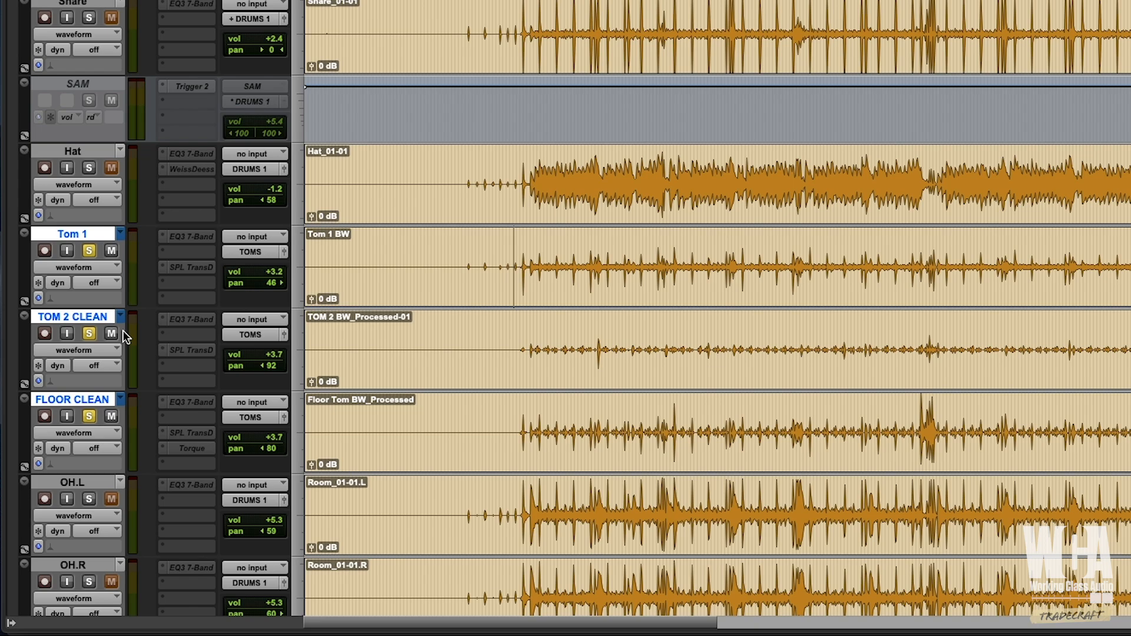
{"action": "left_click", "coordinate": [119, 400]}
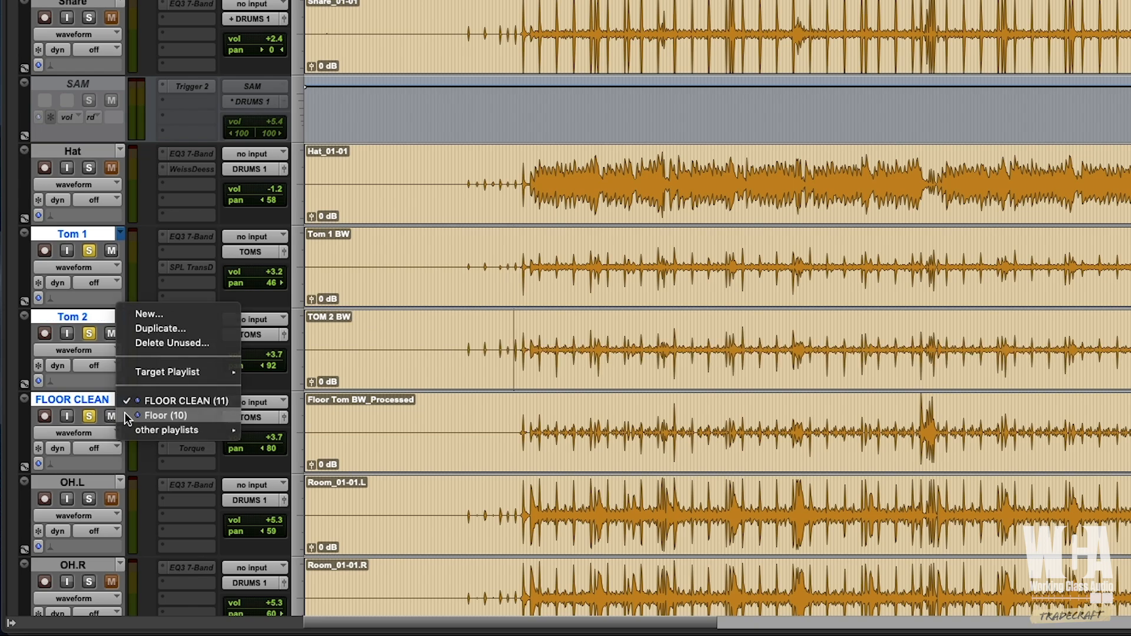
{"action": "left_click", "coordinate": [124, 414]}
- Play the soloed original toms from the drum entrance and from just before the floor tom fill, then stop playback
{"action": "left_click", "coordinate": [518, 268]}
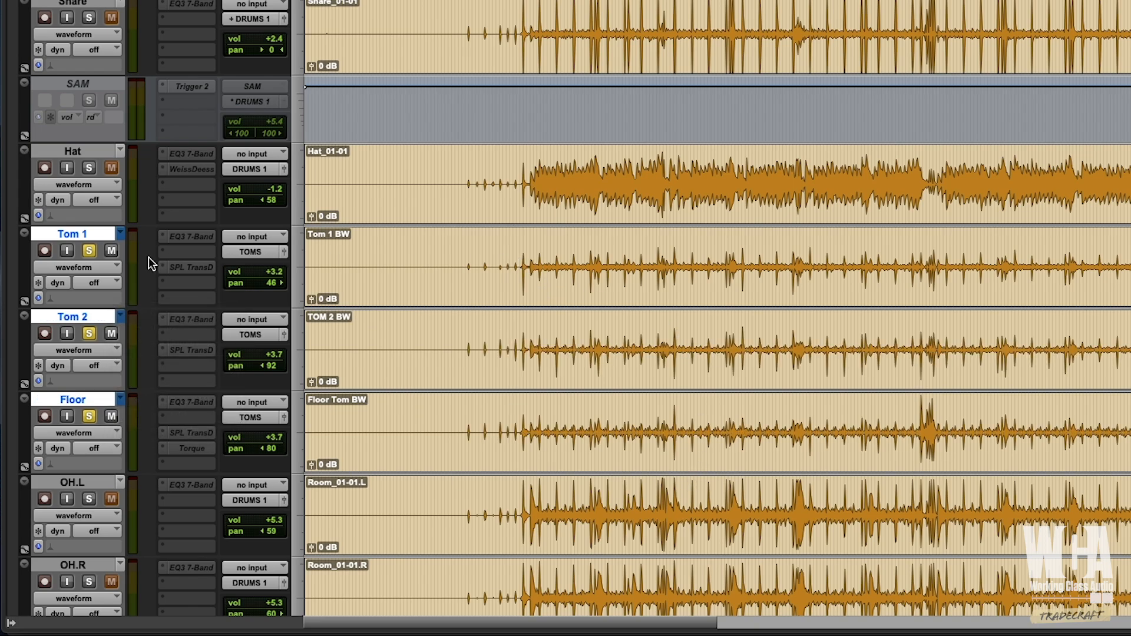
{"action": "key", "text": "space"}
{"action": "key", "text": "space"}
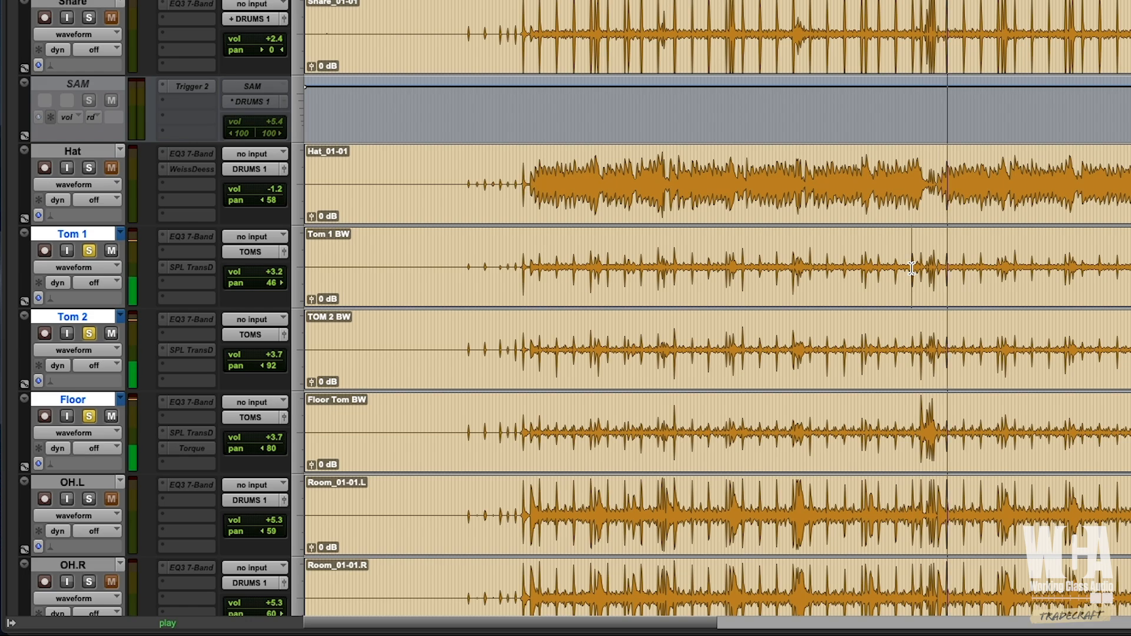
{"action": "key", "text": "space"}
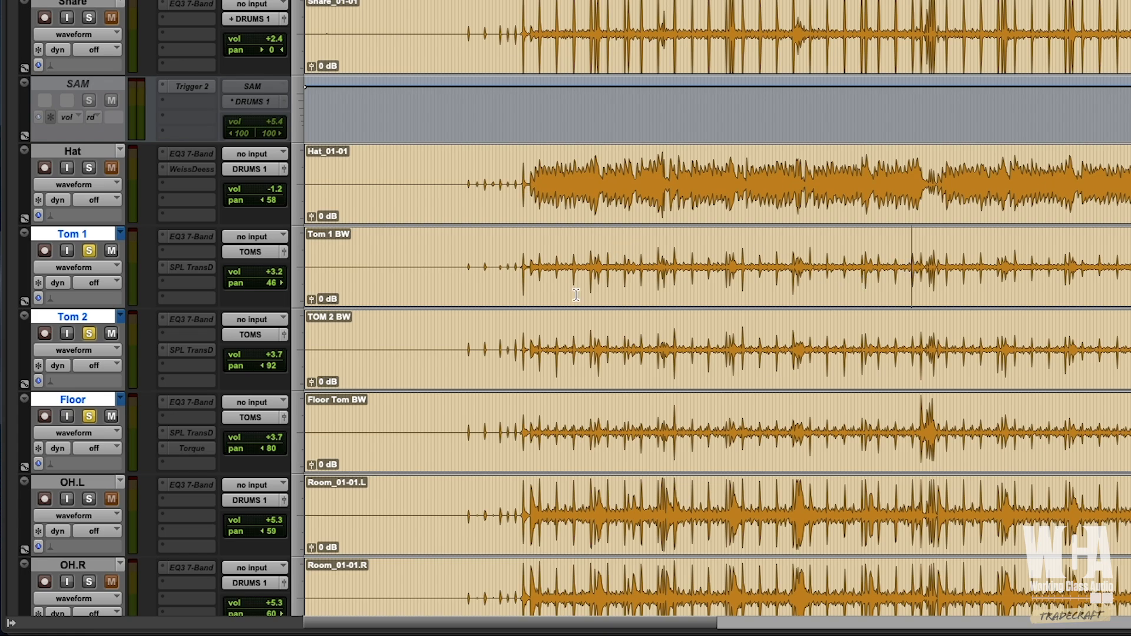
- Select the range from 00:00:20:03 to 00:00:49:11 across the Tom 1, Tom 2 and Floor tracks
{"action": "left_click_drag", "start_coordinate": [515, 265], "coordinate": [674, 401]}
{"action": "left_click", "coordinate": [525, 353]}
{"action": "left_click_drag", "start_coordinate": [498, 274], "coordinate": [852, 437]}
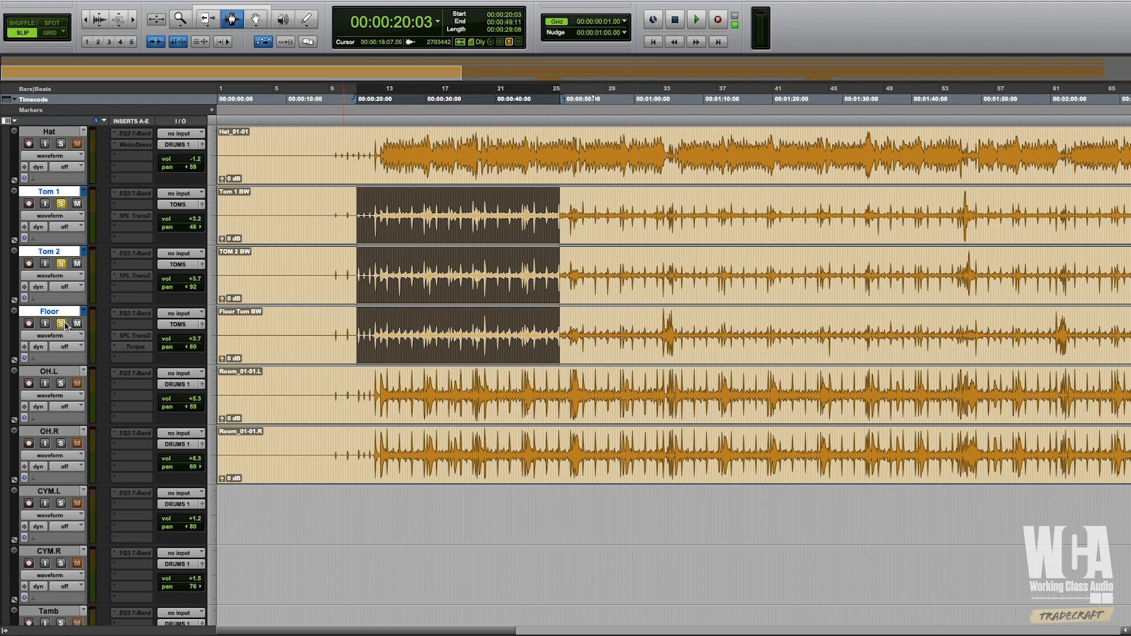
- Clear the tom solos, solo OH.L and OH.R, and play them from just before the full drum entrance
{"action": "left_click", "coordinate": [61, 324]}
{"action": "left_click", "coordinate": [62, 384]}
{"action": "left_click", "coordinate": [61, 444]}
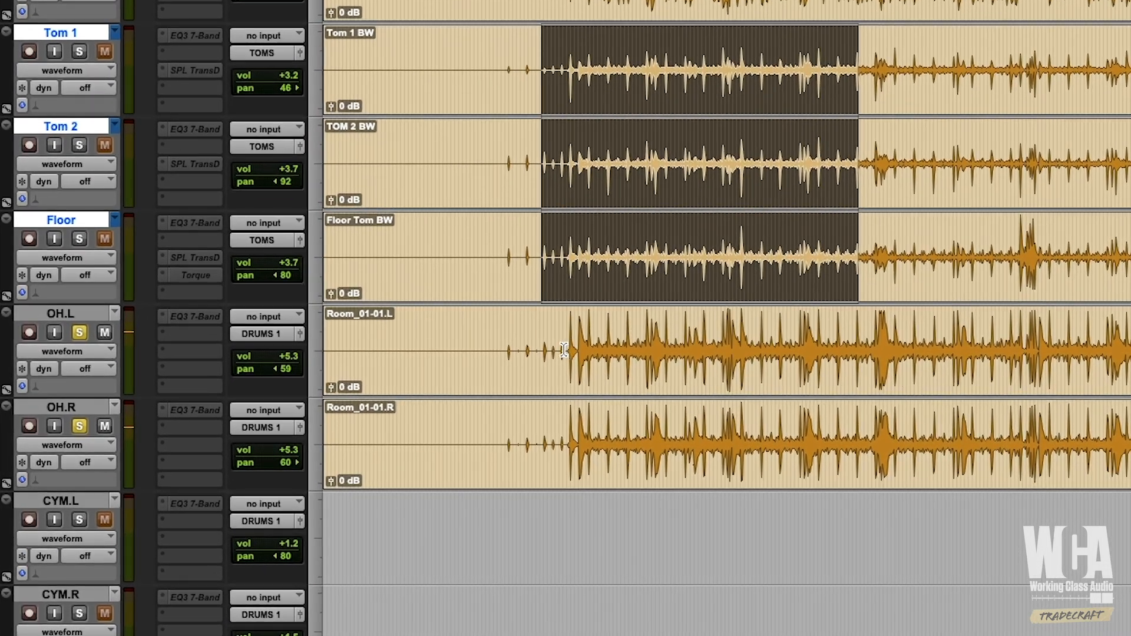
{"action": "left_click", "coordinate": [553, 352]}
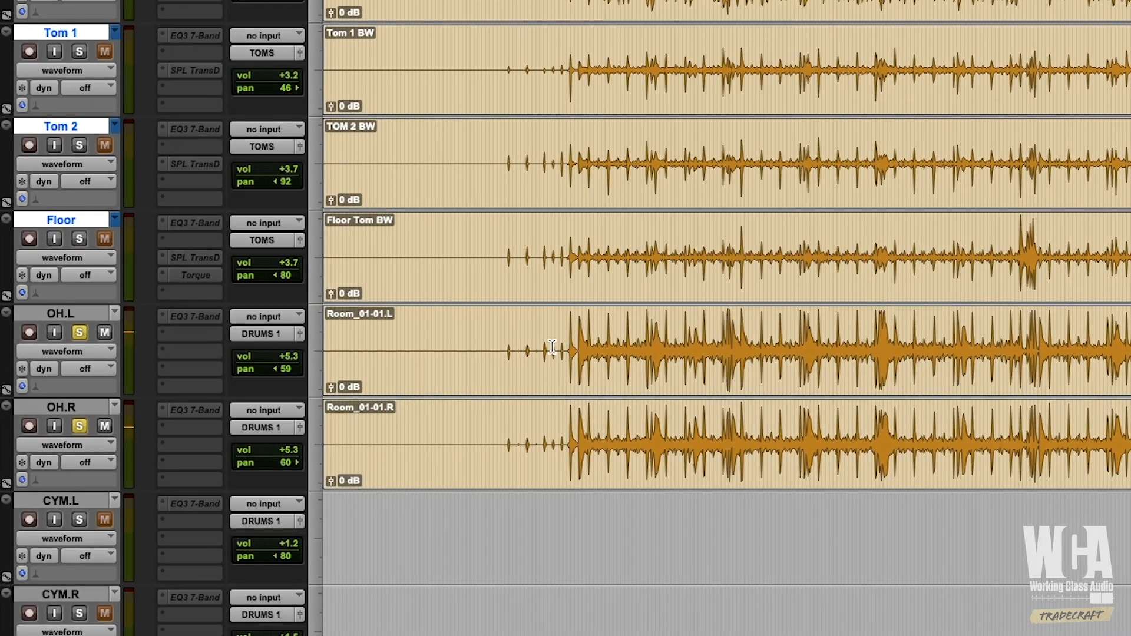
{"action": "key", "text": "space"}
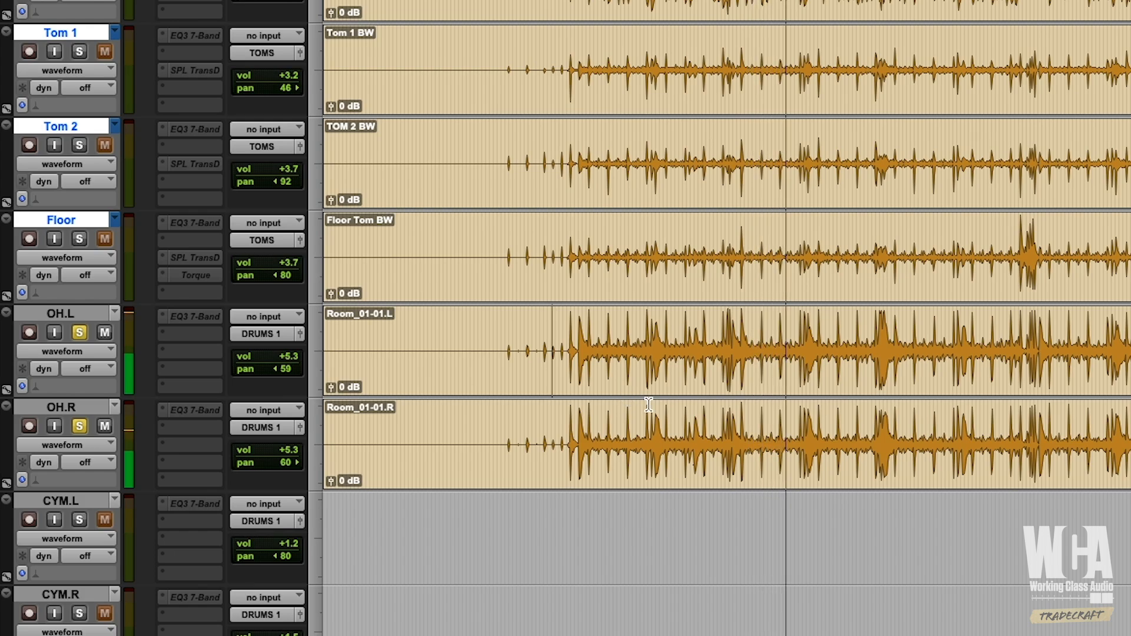
- Stop the overheads, clear their solos, and play the soloed Tamb track from just before its first clip
{"action": "key", "text": "space"}
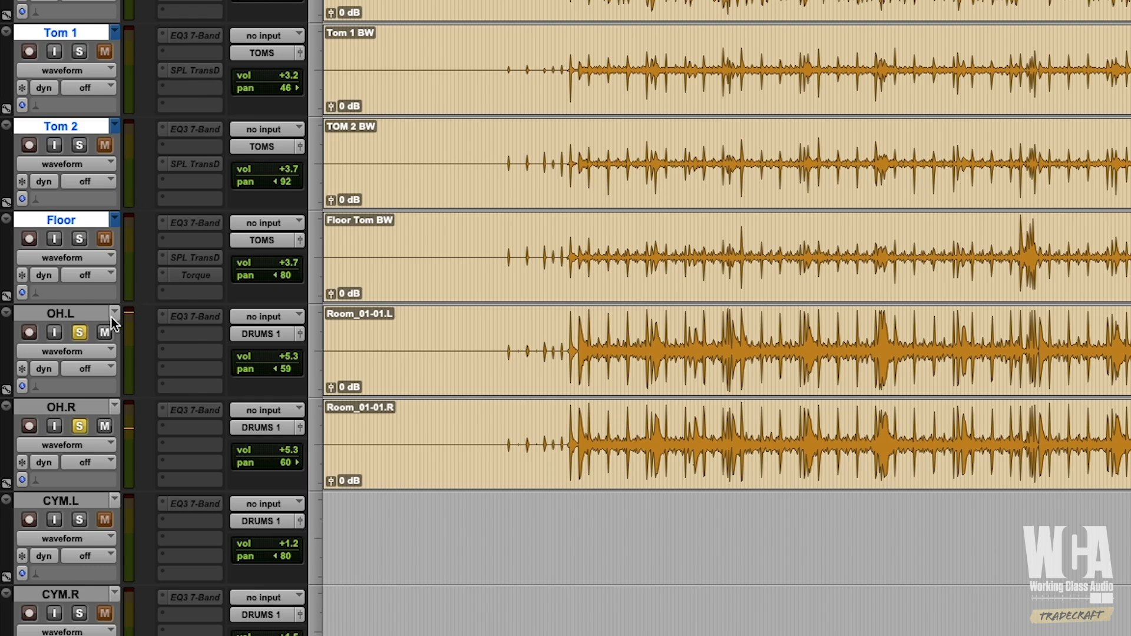
{"action": "left_click", "coordinate": [78, 333]}
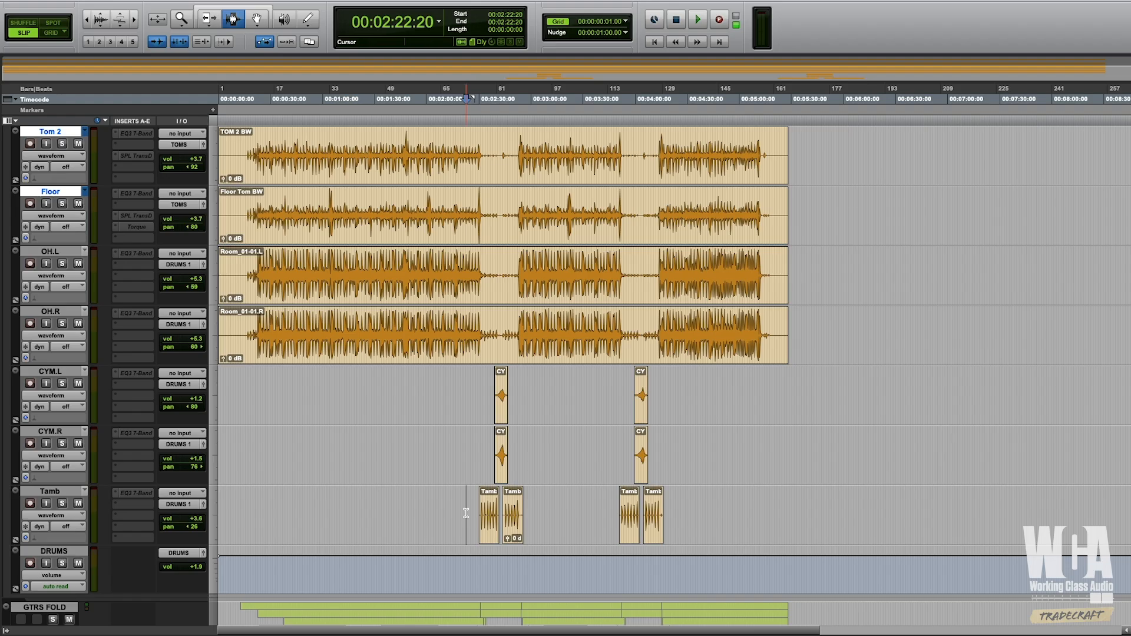
{"action": "left_click", "coordinate": [480, 518]}
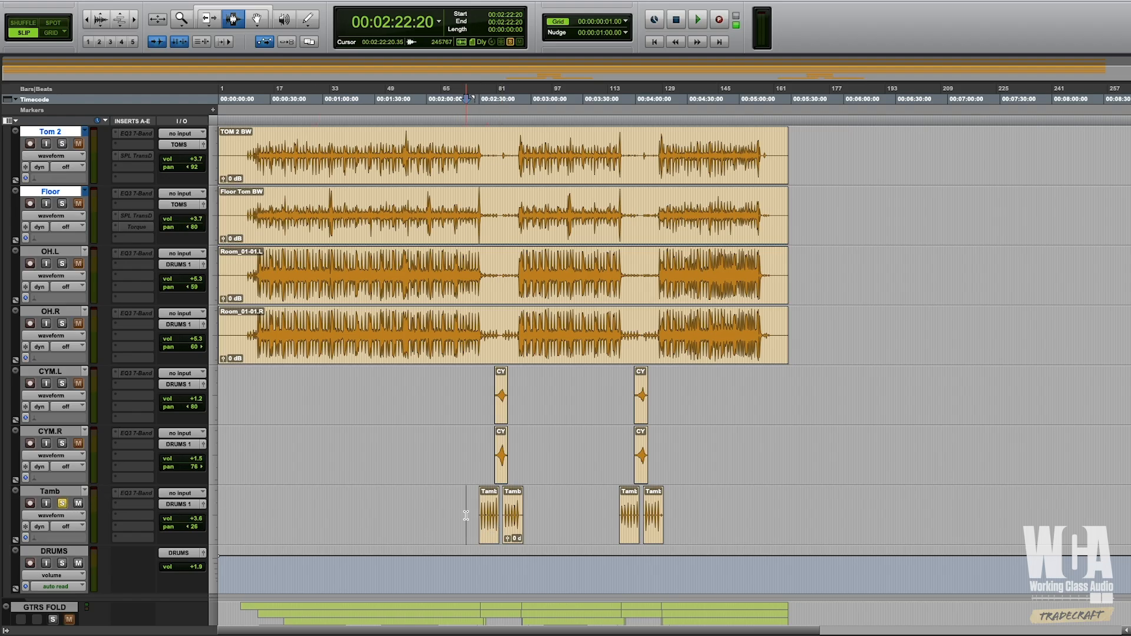
{"action": "key", "text": "space"}
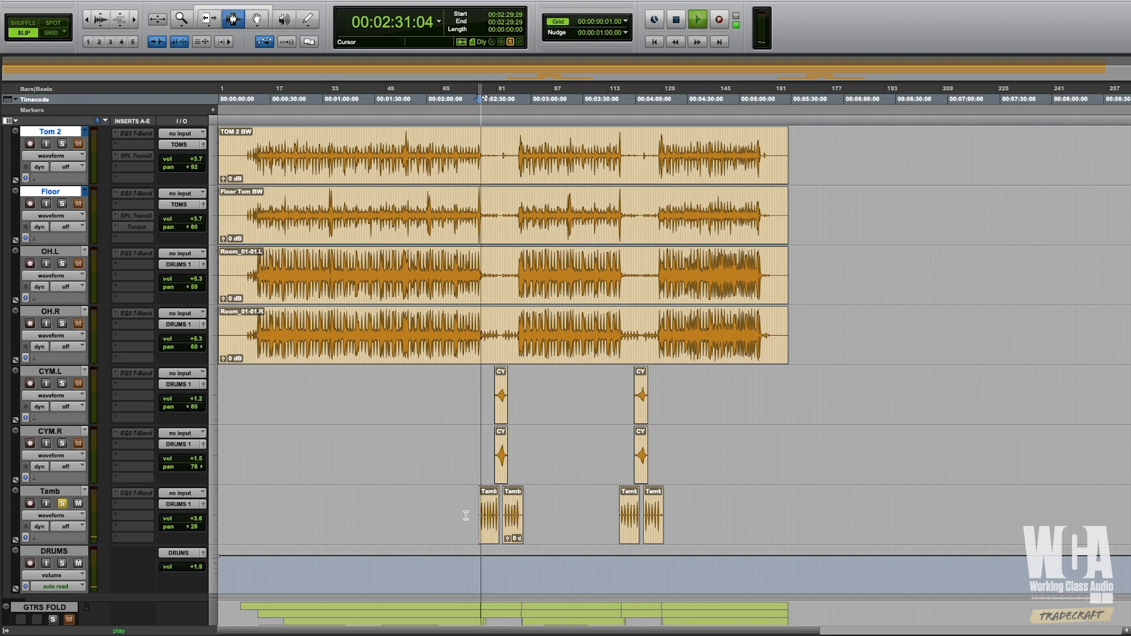
{"action": "key", "text": "t"}
{"action": "key", "text": "t"}
{"action": "key", "text": "t"}
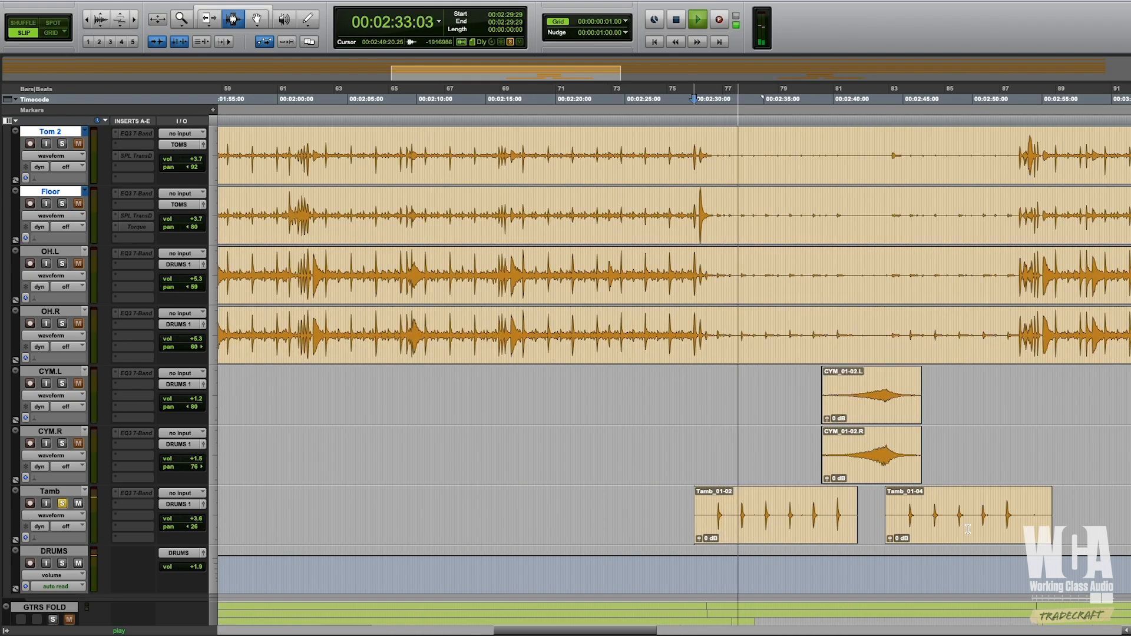
- Play the soloed CYM.L and CYM.R tracks from the start of their first clips at 00:02:39:04, then stop and clear the solos
{"action": "key", "text": "space"}
{"action": "left_click", "coordinate": [821, 380]}
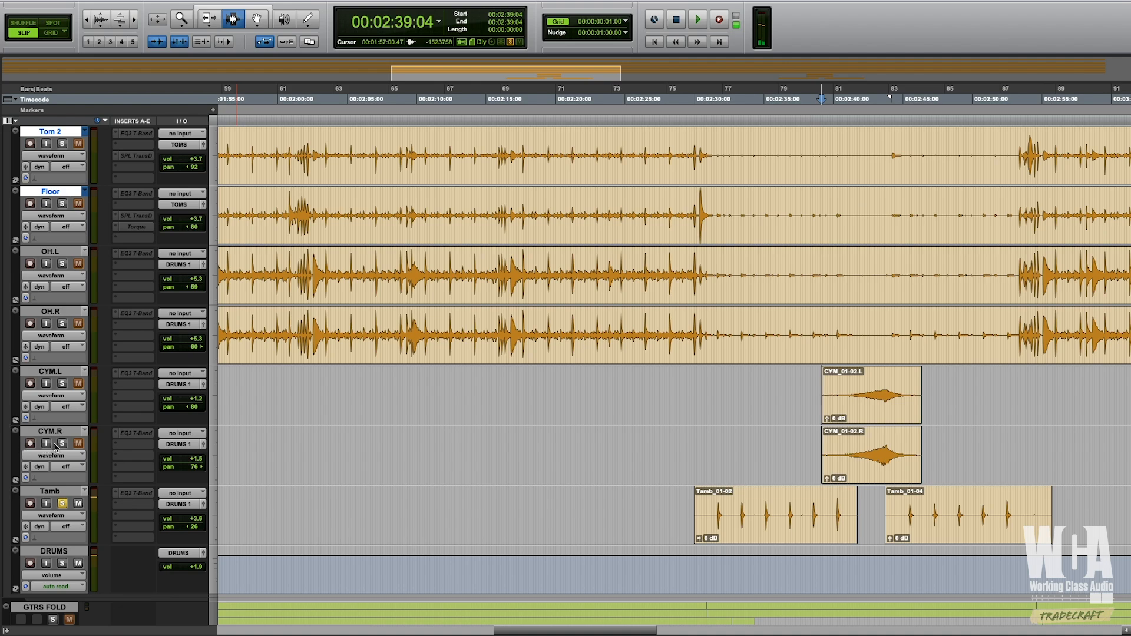
{"action": "left_click", "coordinate": [62, 503]}
{"action": "key", "text": "space"}
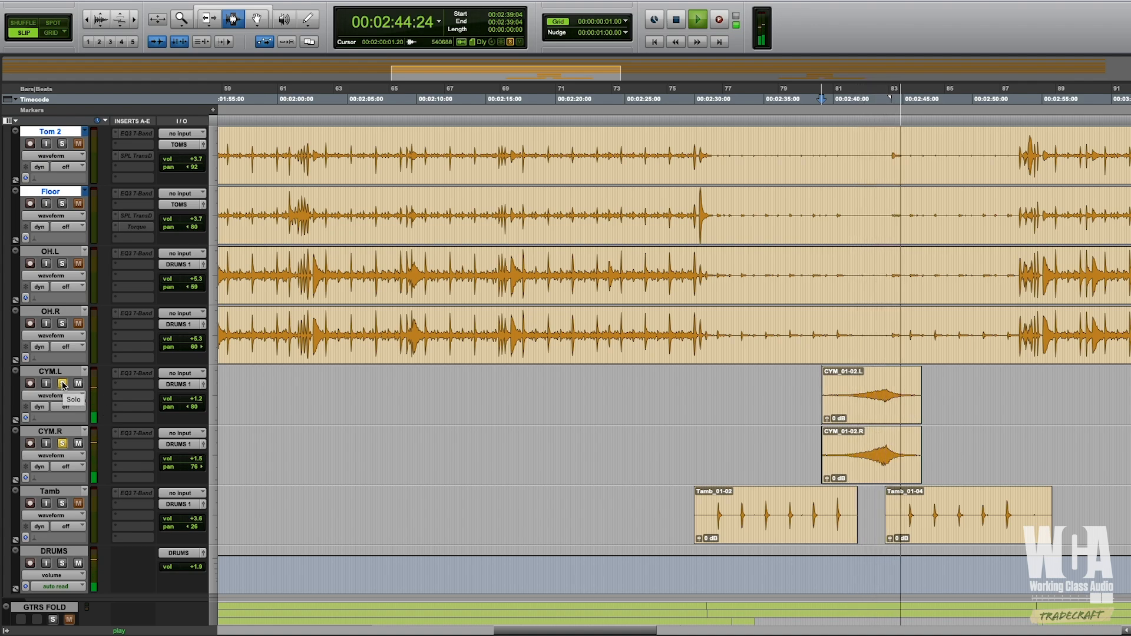
{"action": "key", "text": "space"}
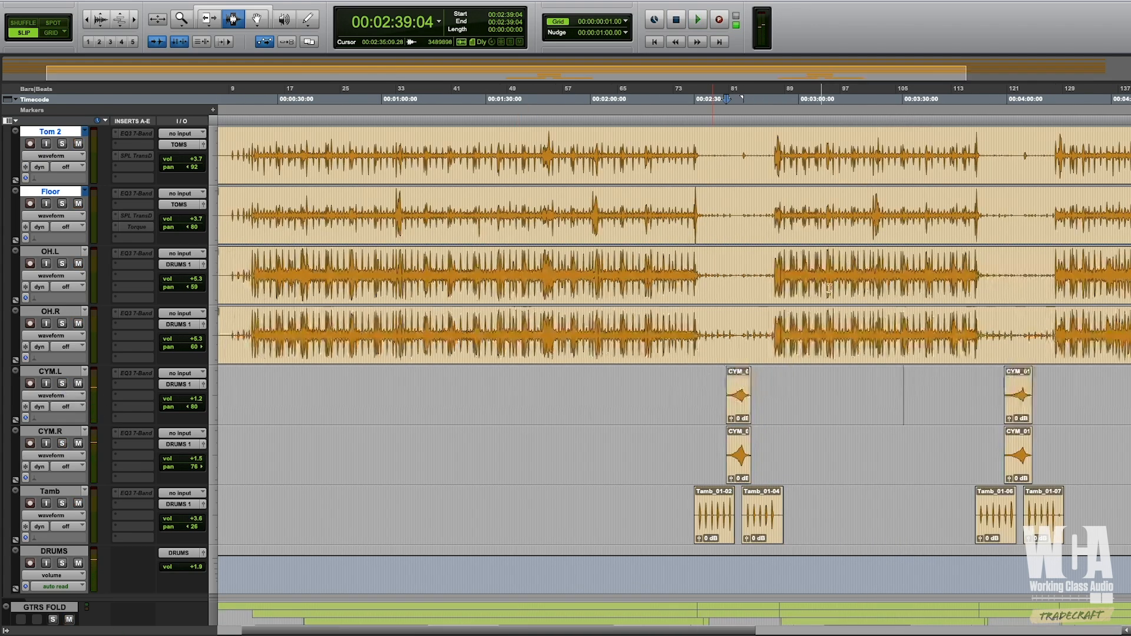
- Select the range from 00:00:13:15 to 00:05:23:02 across the Tom 1, Tom 2 and Floor tracks
{"action": "key", "text": "r"}
{"action": "scroll", "coordinate": [551, 306], "scroll_direction": "up", "scroll_amount": 3}
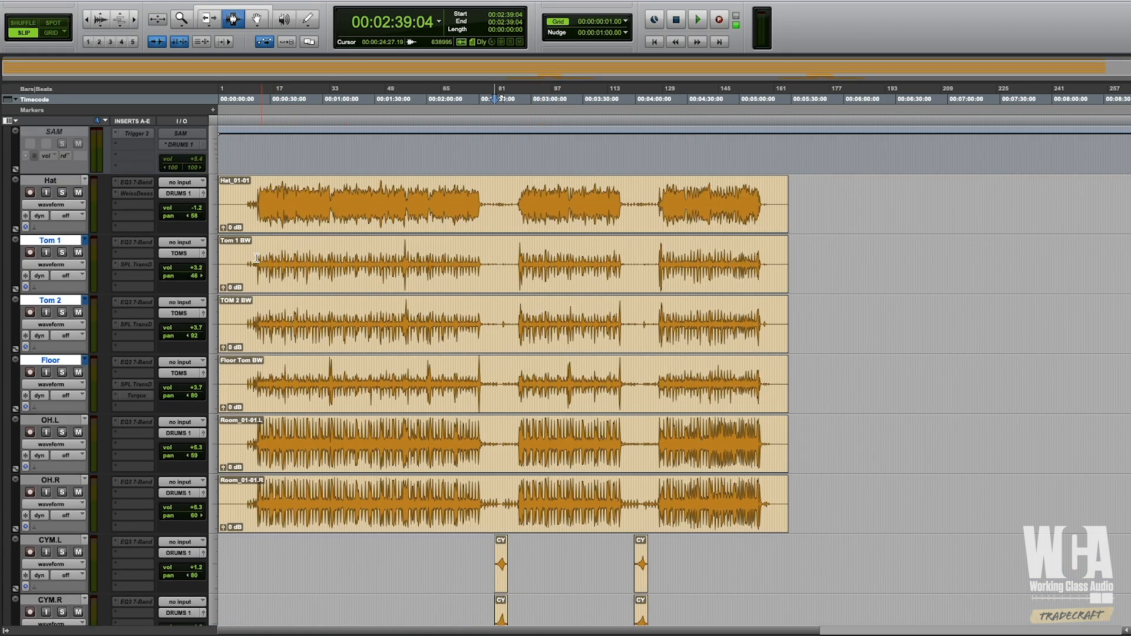
{"action": "left_click_drag", "start_coordinate": [245, 257], "coordinate": [612, 335]}
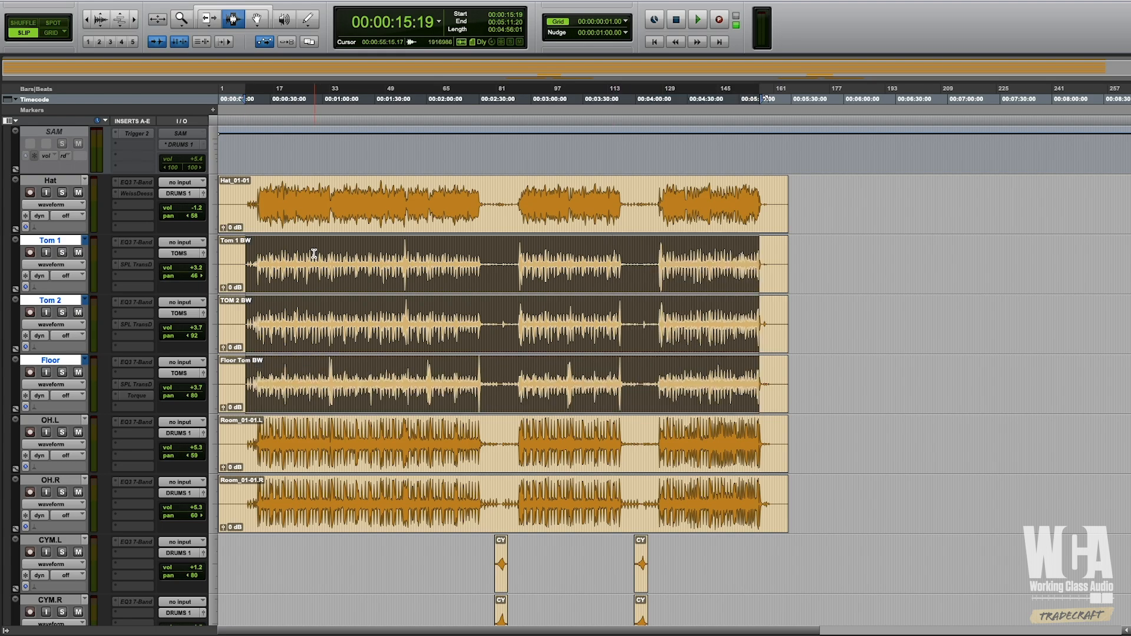
{"action": "scroll", "coordinate": [334, 350], "scroll_direction": "up", "scroll_amount": 2}
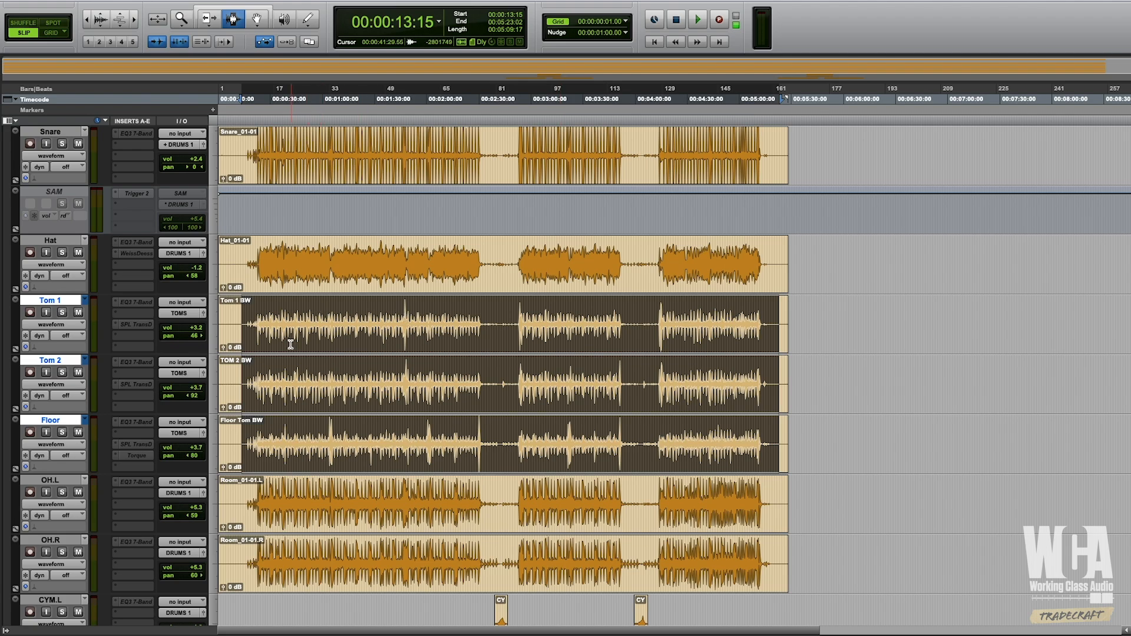
- Switch the three tom tracks to the Tom 1 CLEAN (7), TOM 2 CLEAN (9) and FLOOR CLEAN (11) playlists
{"action": "left_click", "coordinate": [86, 301]}
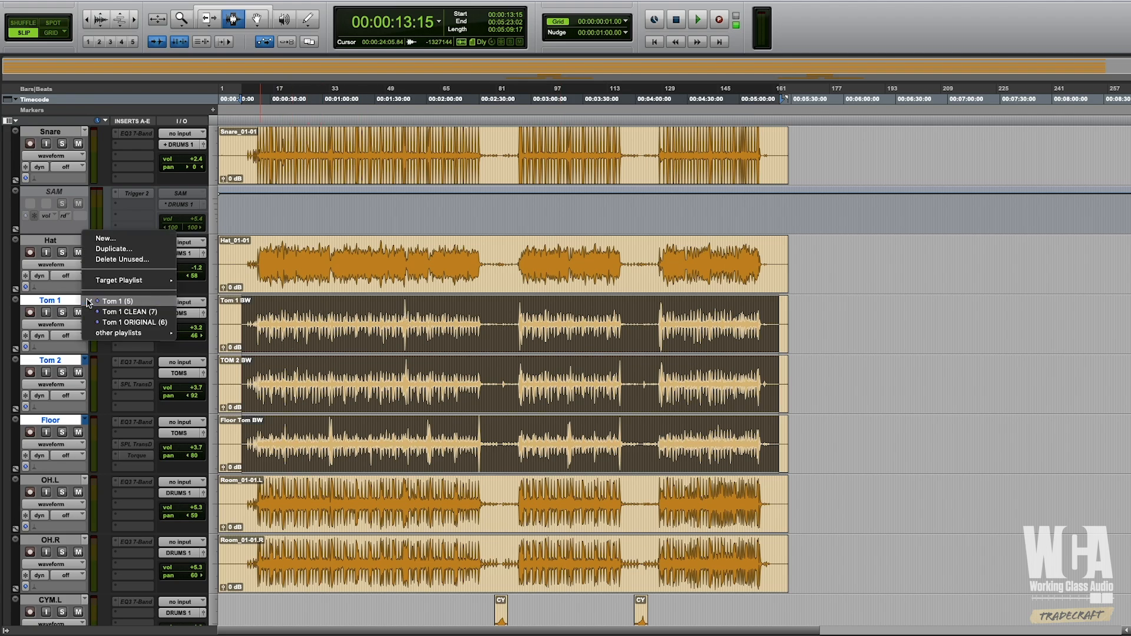
{"action": "left_click", "coordinate": [120, 312]}
{"action": "left_click", "coordinate": [85, 361]}
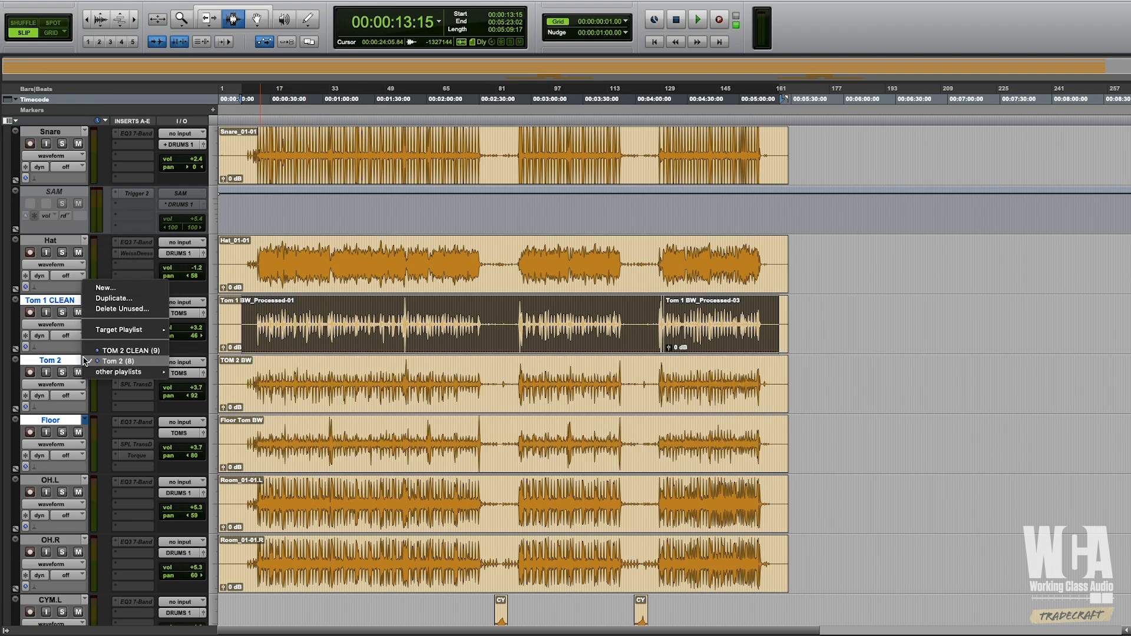
{"action": "left_click", "coordinate": [131, 351]}
{"action": "left_click", "coordinate": [86, 420]}
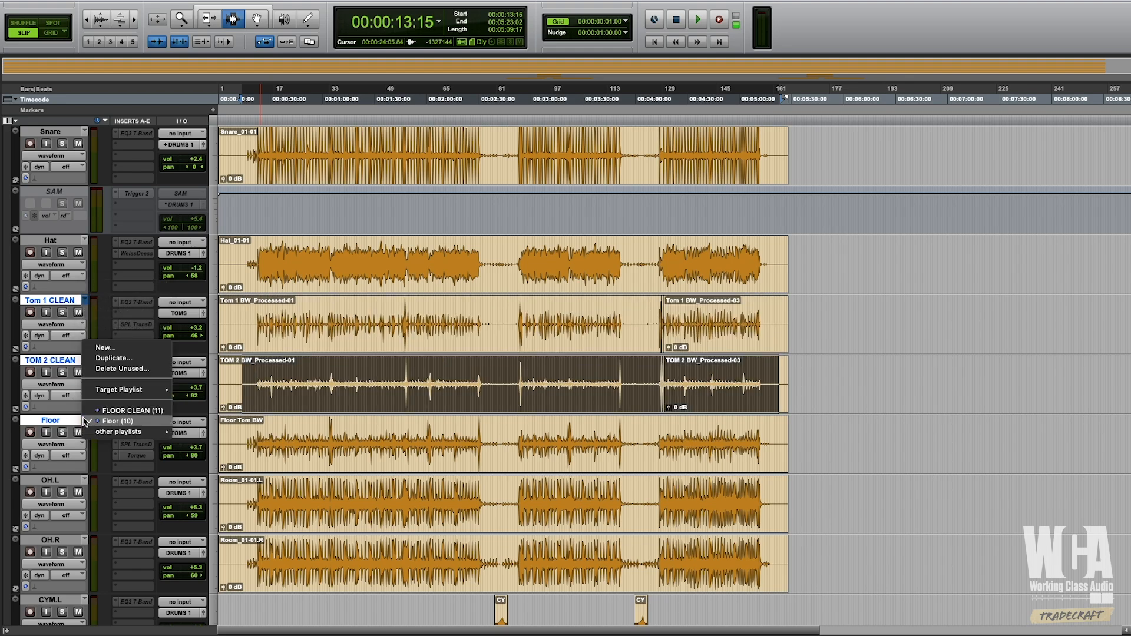
{"action": "left_click", "coordinate": [126, 411]}
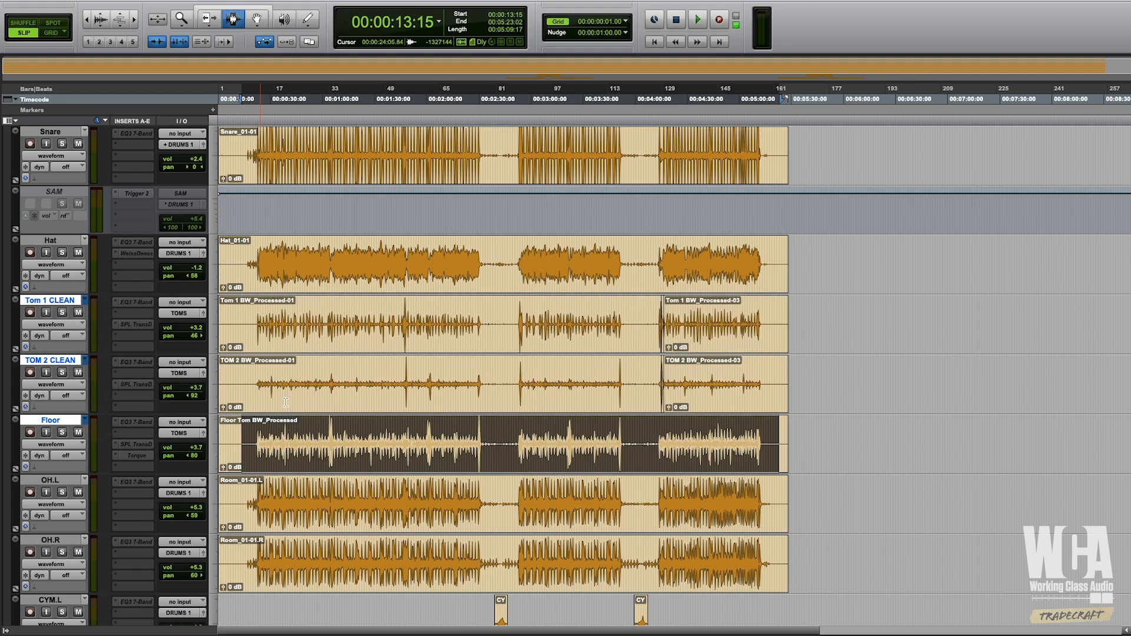
- Solo Tom 1 CLEAN, select from the full drum entrance to just before its loudest first-section fill, and play it
{"action": "left_click", "coordinate": [254, 323]}
{"action": "left_click", "coordinate": [258, 323]}
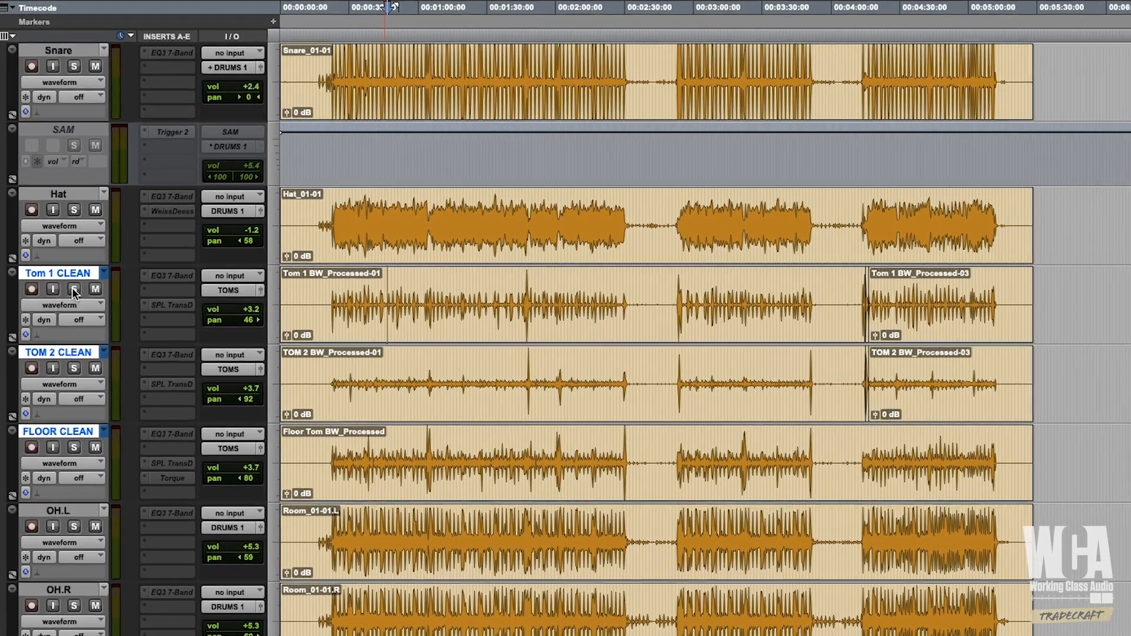
{"action": "left_click", "coordinate": [62, 312]}
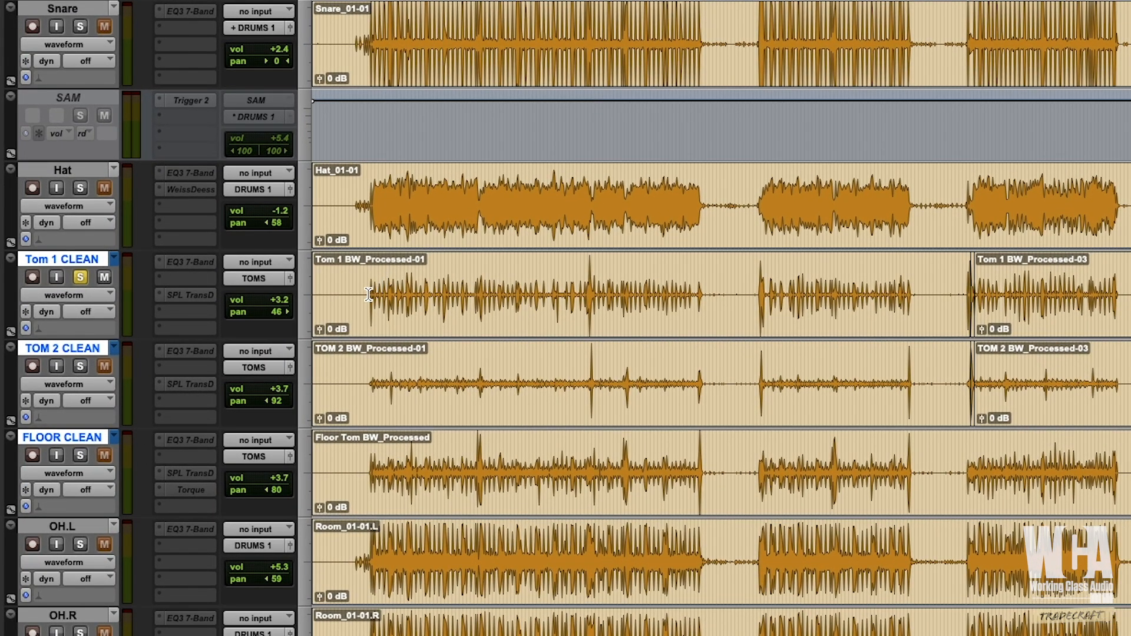
{"action": "left_click_drag", "start_coordinate": [365, 318], "coordinate": [582, 323]}
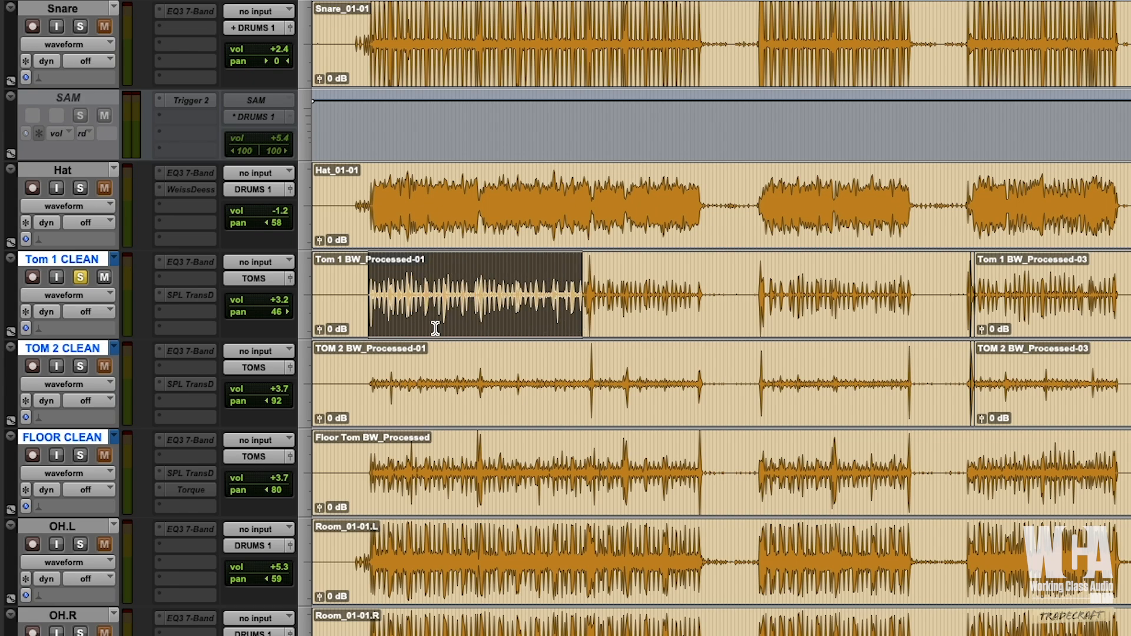
{"action": "key", "text": "space"}
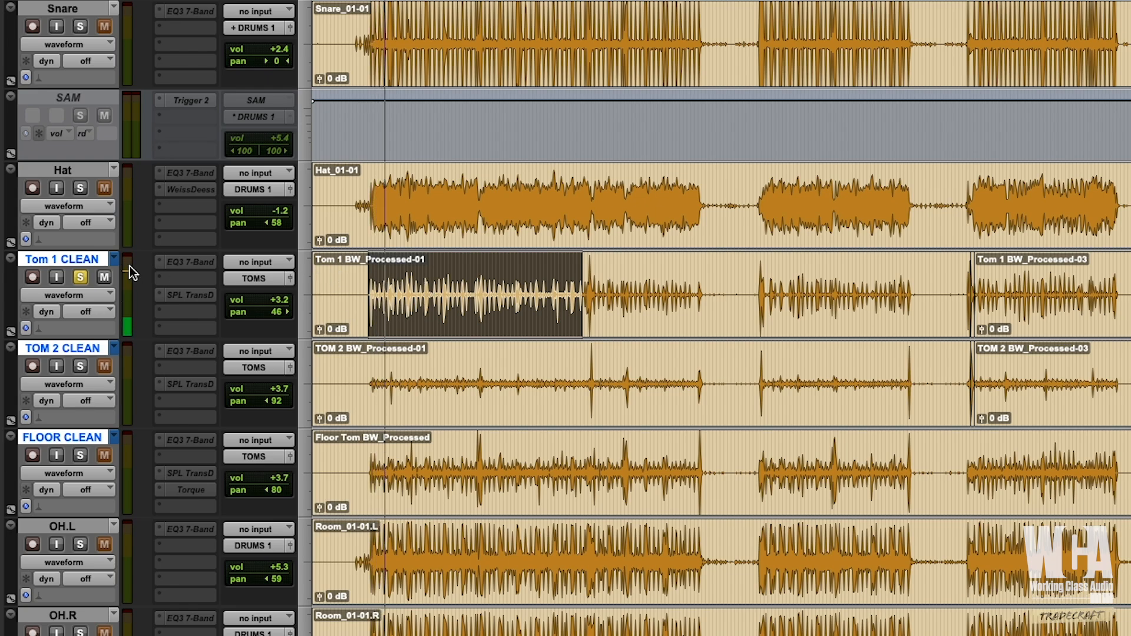
- Compare the soloed cleaned tom with its original Tom 1 (5) playlist, then return the track to Tom 1 CLEAN (7)
{"action": "left_click", "coordinate": [115, 261]}
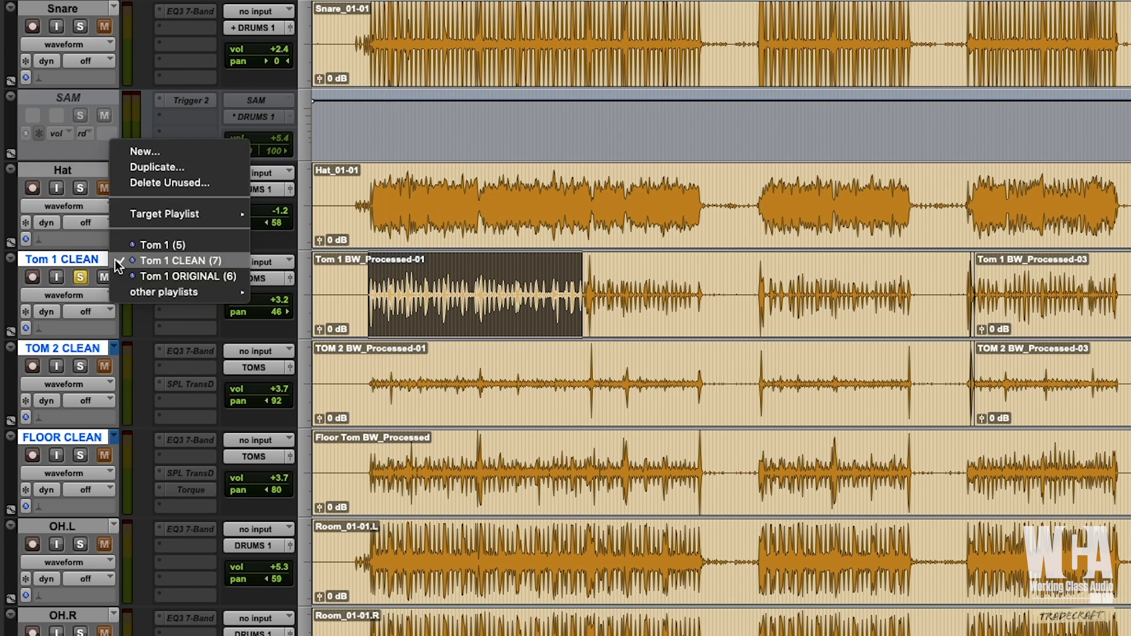
{"action": "left_click", "coordinate": [122, 249]}
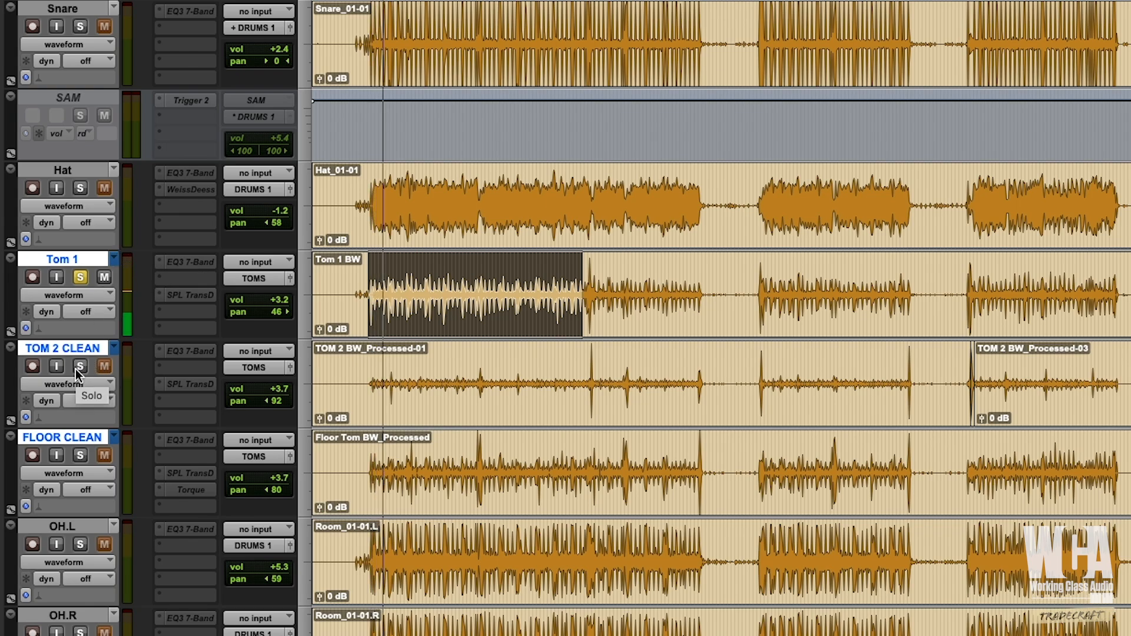
{"action": "left_click", "coordinate": [114, 261]}
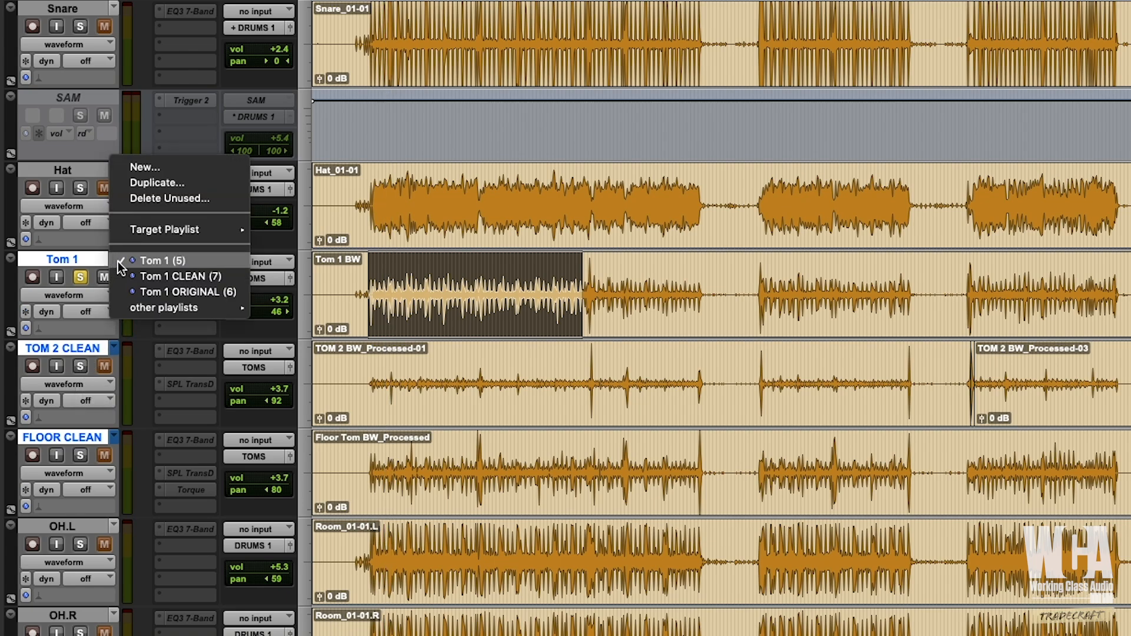
{"action": "left_click", "coordinate": [180, 276]}
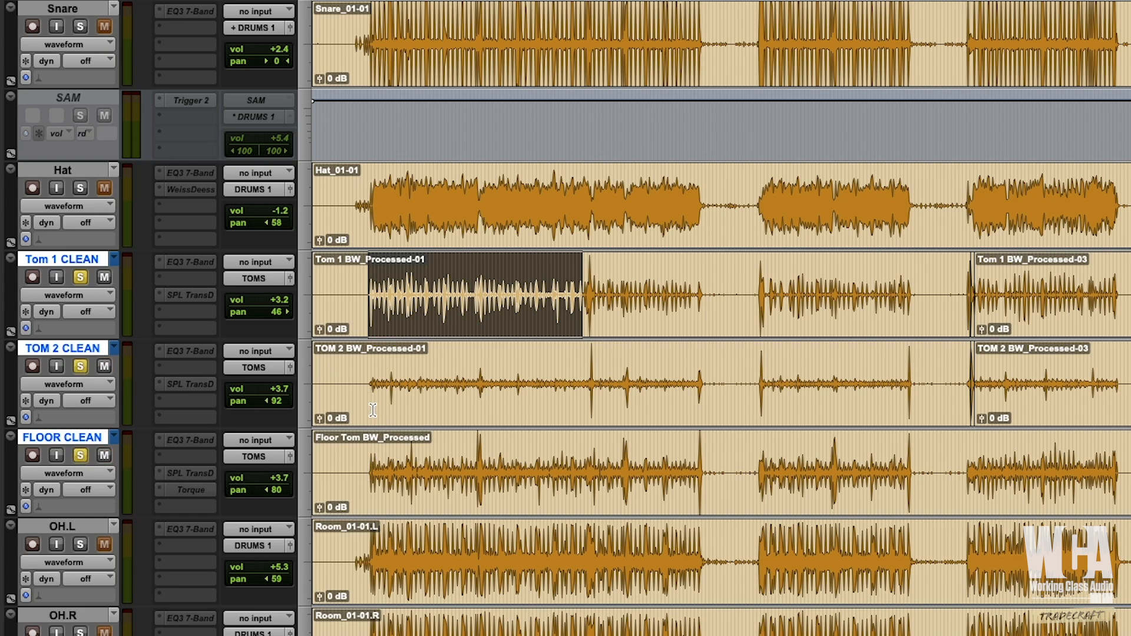
- With all three cleaned toms soloed, mark the bleed between their hits and place the playback start just before the full drum entrance
{"action": "left_click_drag", "start_coordinate": [368, 296], "coordinate": [614, 484]}
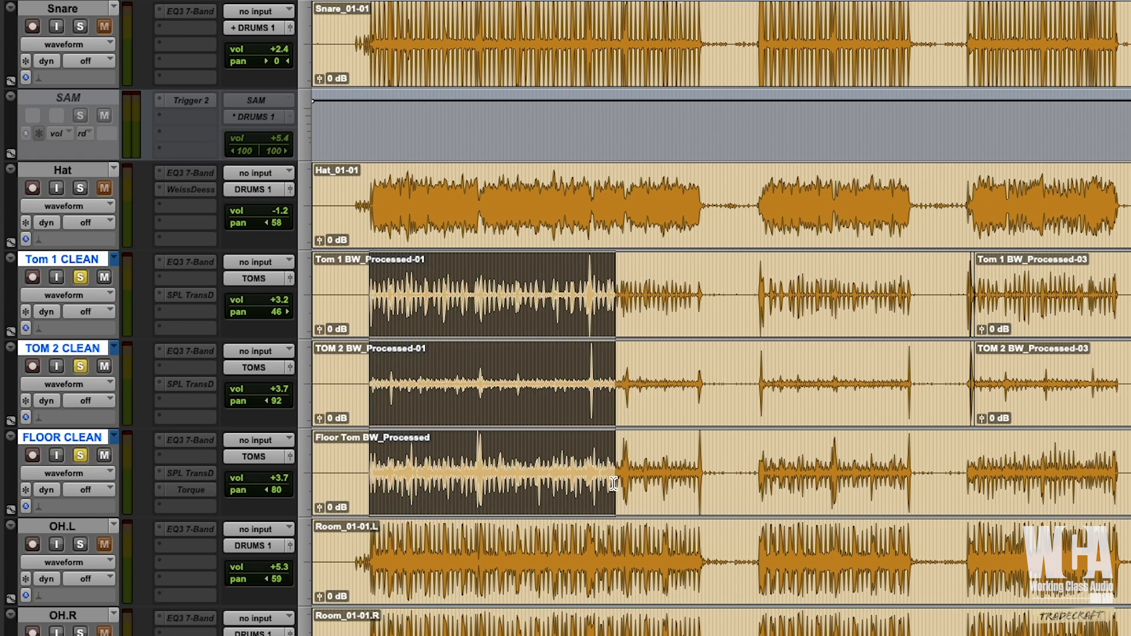
{"action": "left_click", "coordinate": [389, 288]}
{"action": "left_click_drag", "start_coordinate": [390, 287], "coordinate": [416, 301]}
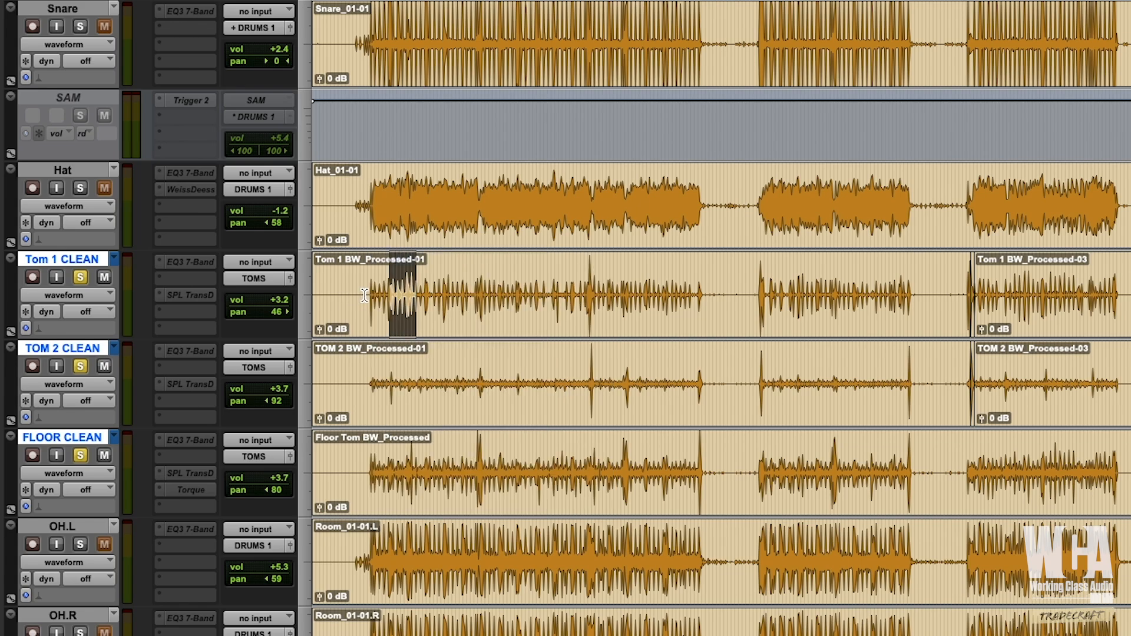
{"action": "left_click", "coordinate": [365, 296]}
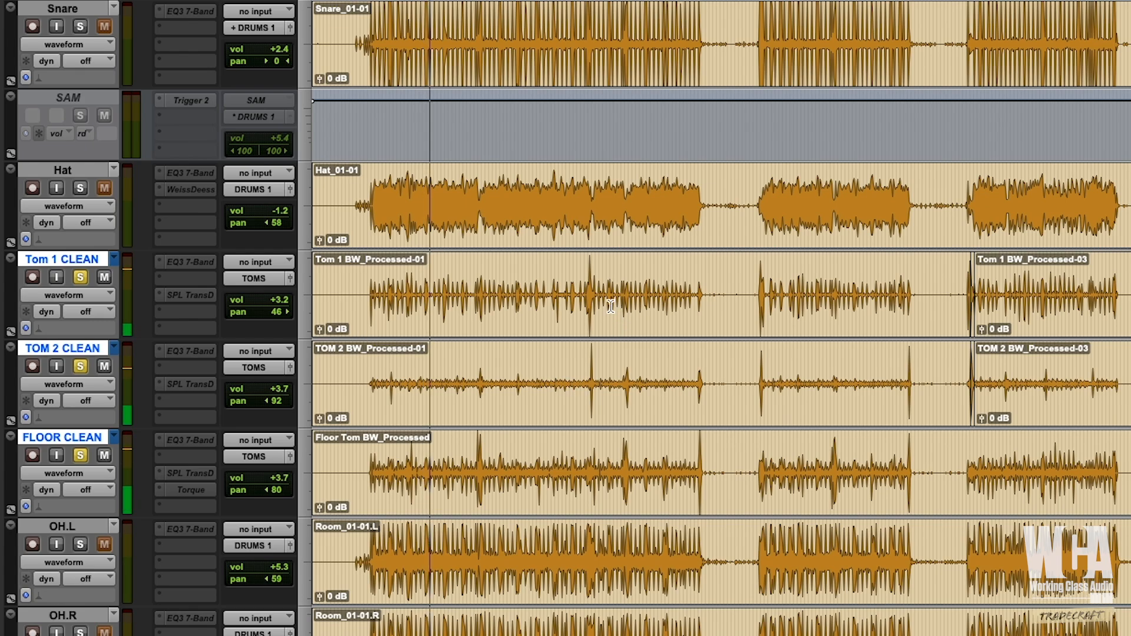
- Try separating the loud tom fill selected across Tom 1 CLEAN and TOM 2 CLEAN, and undo the split
{"action": "left_click_drag", "start_coordinate": [576, 304], "coordinate": [610, 360]}
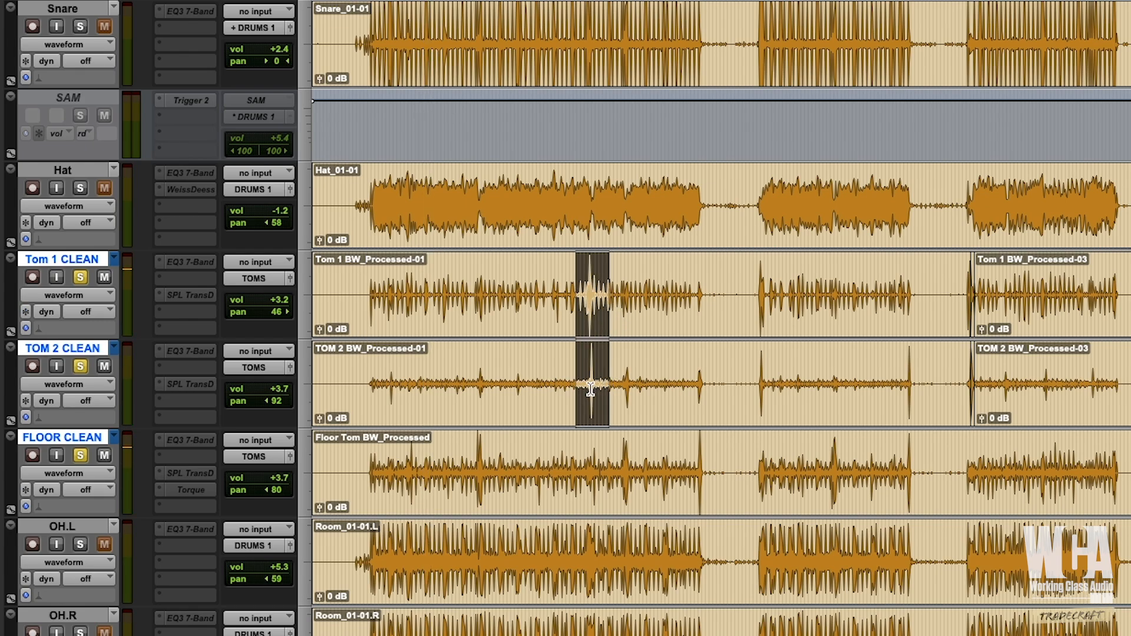
{"action": "key", "text": "ctrl+e"}
{"action": "key", "text": "ctrl+z"}
{"action": "left_click", "coordinate": [462, 472]}
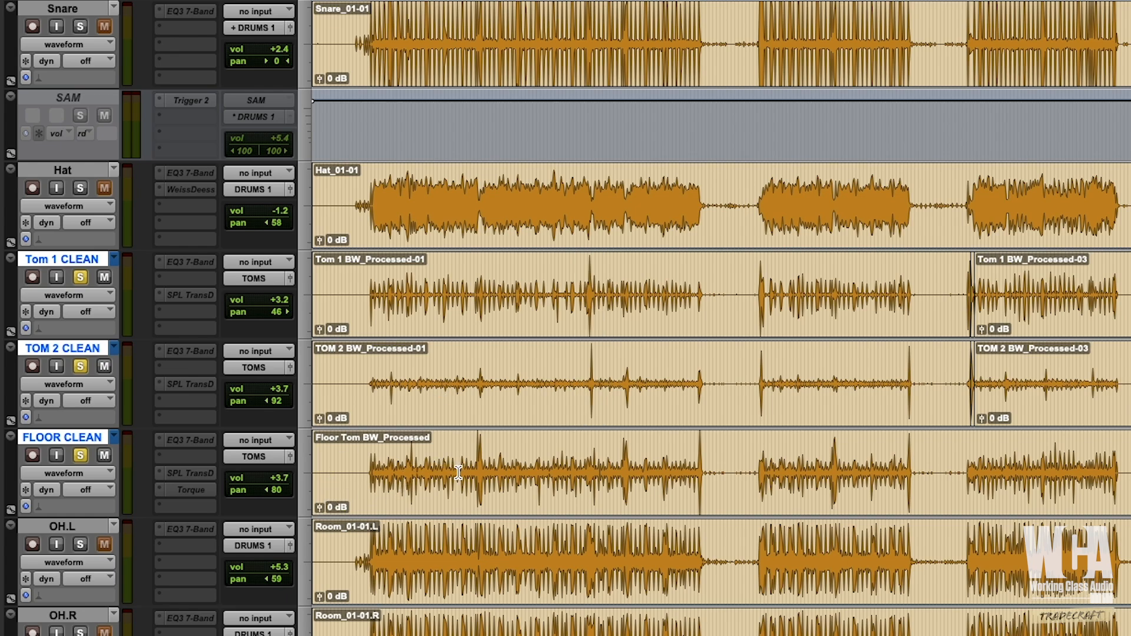
- Play the soloed cleaned toms from shortly before the first floor tom fill, then stop and clear the solos
{"action": "left_click", "coordinate": [427, 466]}
{"action": "key", "text": "space"}
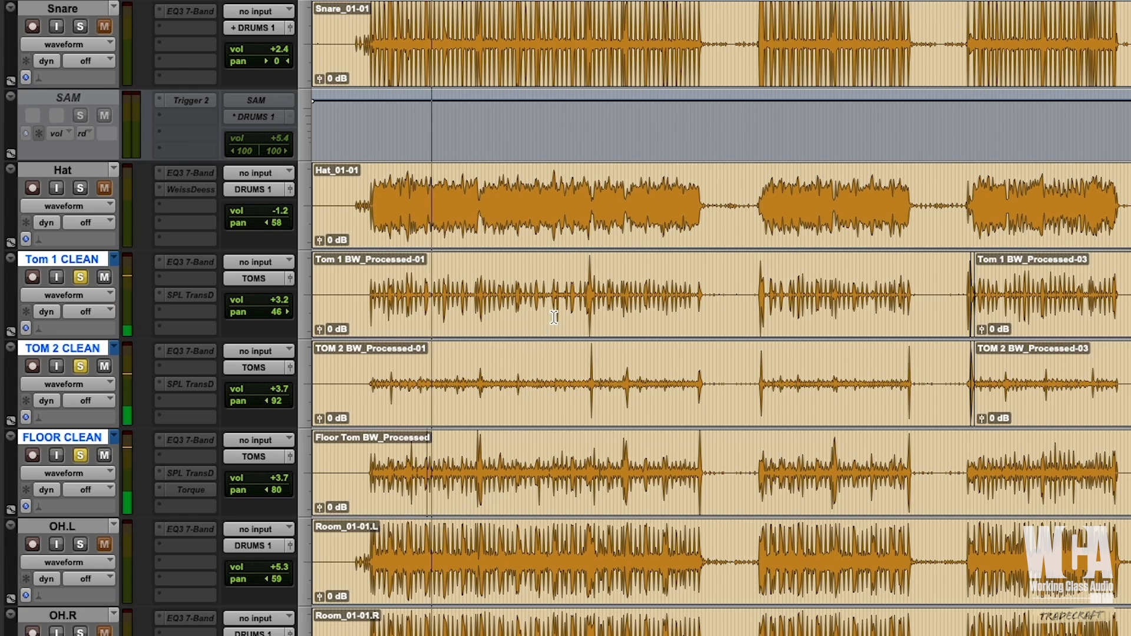
{"action": "key", "text": "space"}
{"action": "left_click", "coordinate": [78, 283], "text": "alt"}
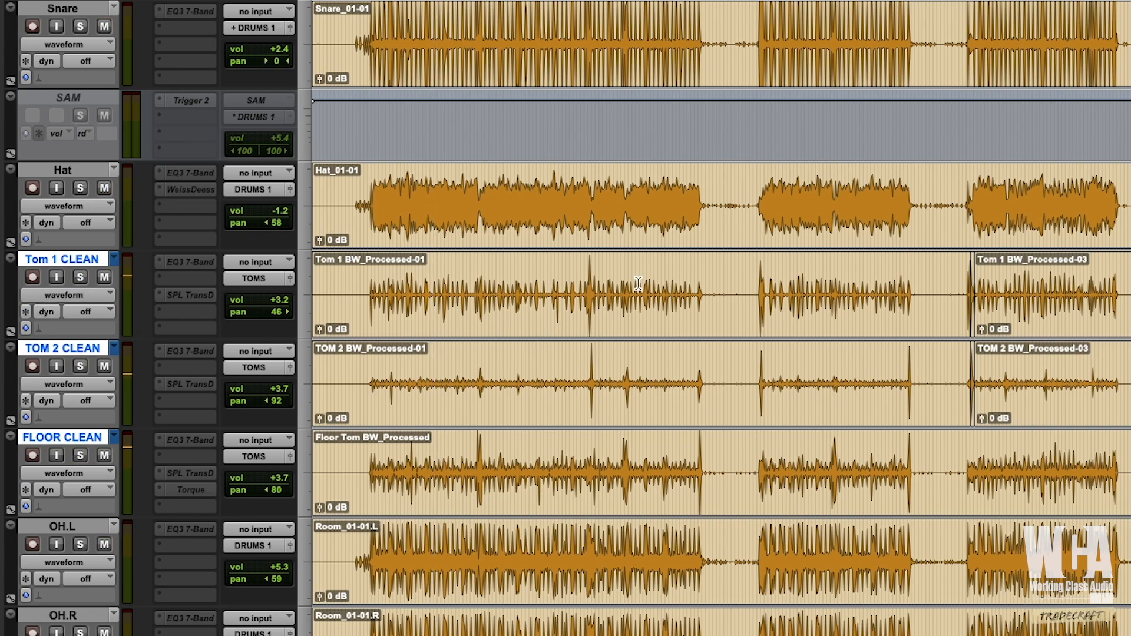
- Select from shortly after the drum entrance to the end of the drums across the three cleaned tom tracks
{"action": "scroll", "coordinate": [477, 389], "scroll_direction": "up", "scroll_amount": 1}
{"action": "left_click_drag", "start_coordinate": [403, 370], "coordinate": [1118, 538]}
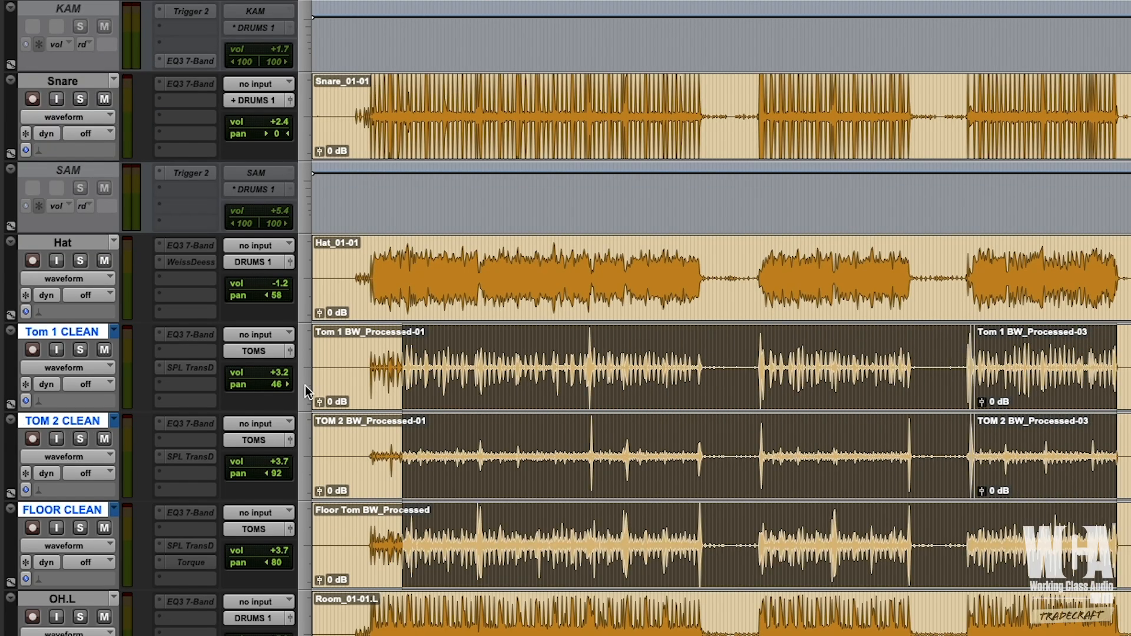
- Show the drum channels in the mixer, solo the Kick track and start playback
{"action": "scroll", "coordinate": [315, 384], "scroll_direction": "up", "scroll_amount": 3}
{"action": "key", "text": "super+equal"}
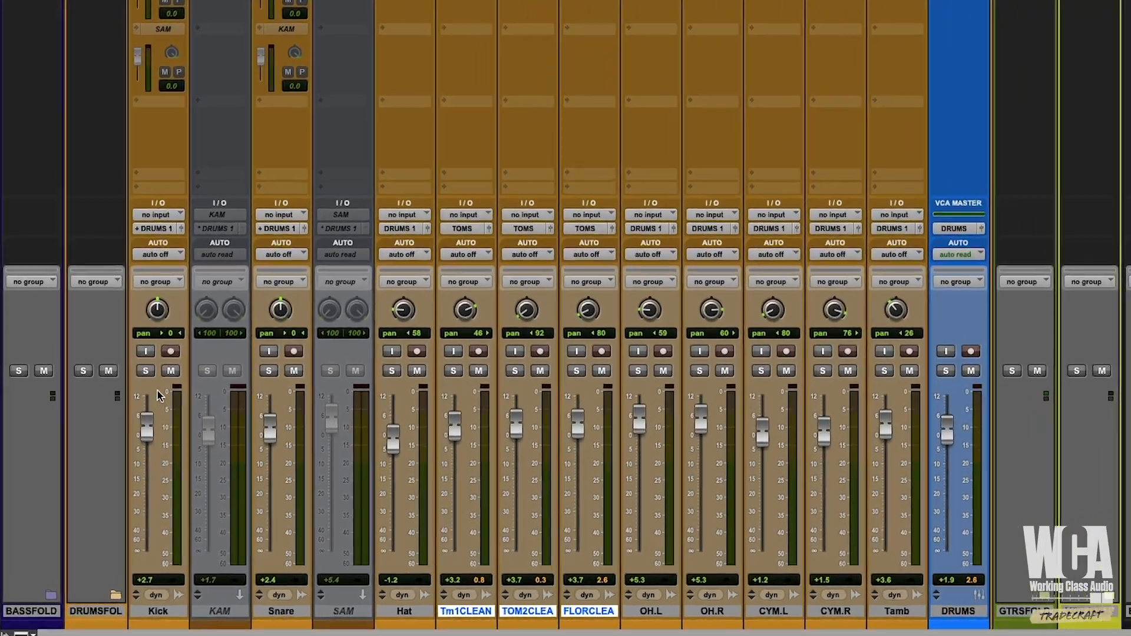
{"action": "left_click", "coordinate": [119, 420]}
{"action": "key", "text": "space"}
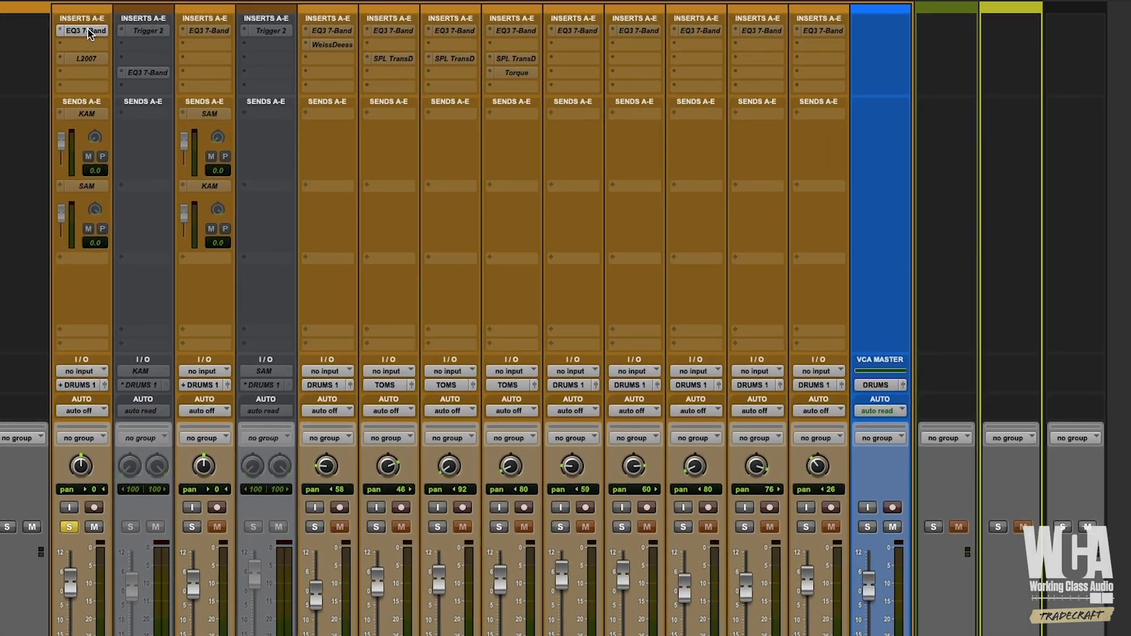
- Open the Kick's EQ3 7-Band and set its low-mid band to 529 Hz with a gain of -8.7 dB
{"action": "left_click", "coordinate": [132, 25]}
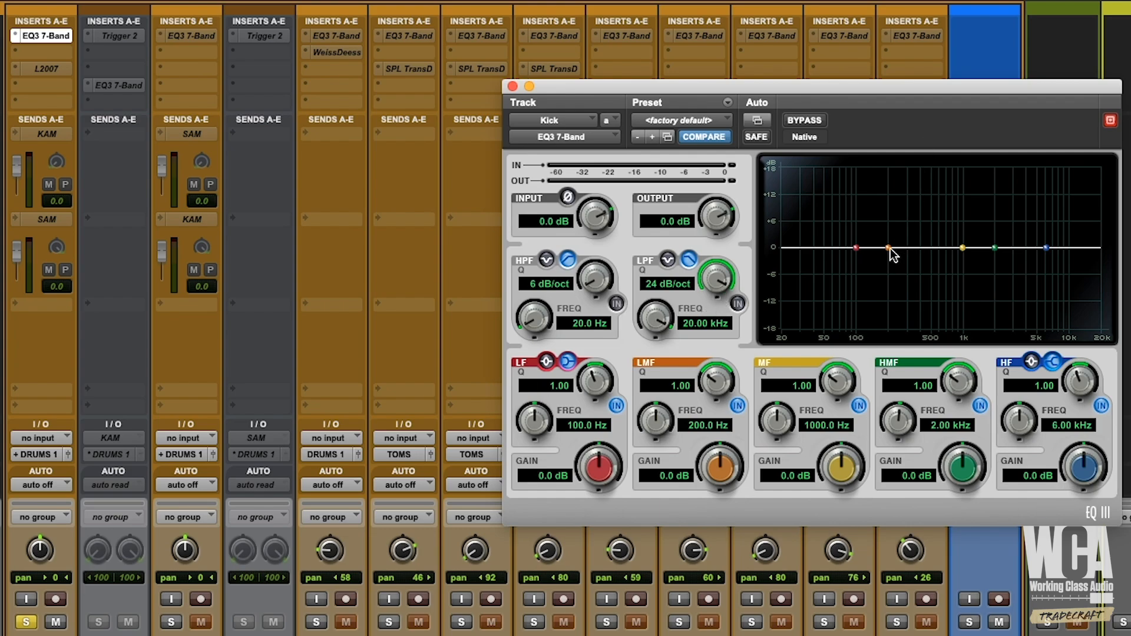
{"action": "left_click_drag", "start_coordinate": [891, 251], "coordinate": [935, 294]}
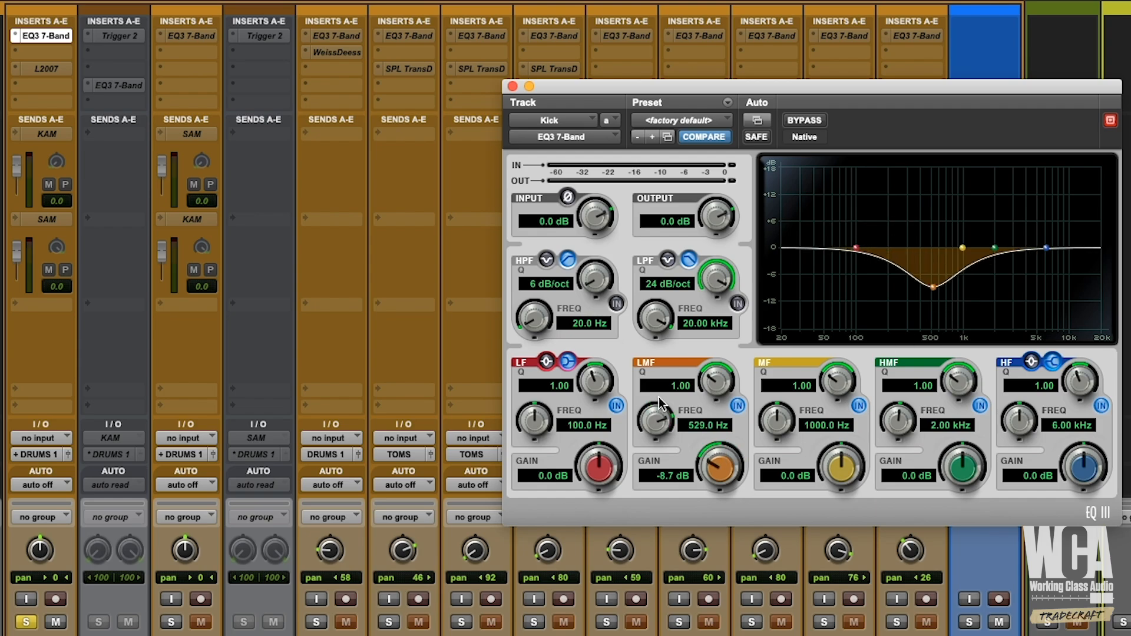
- Reset the low-mid band gain on the Kick's EQ3 7-Band to 0.0 dB and close the EQ
{"action": "left_click", "coordinate": [664, 478], "text": "alt"}
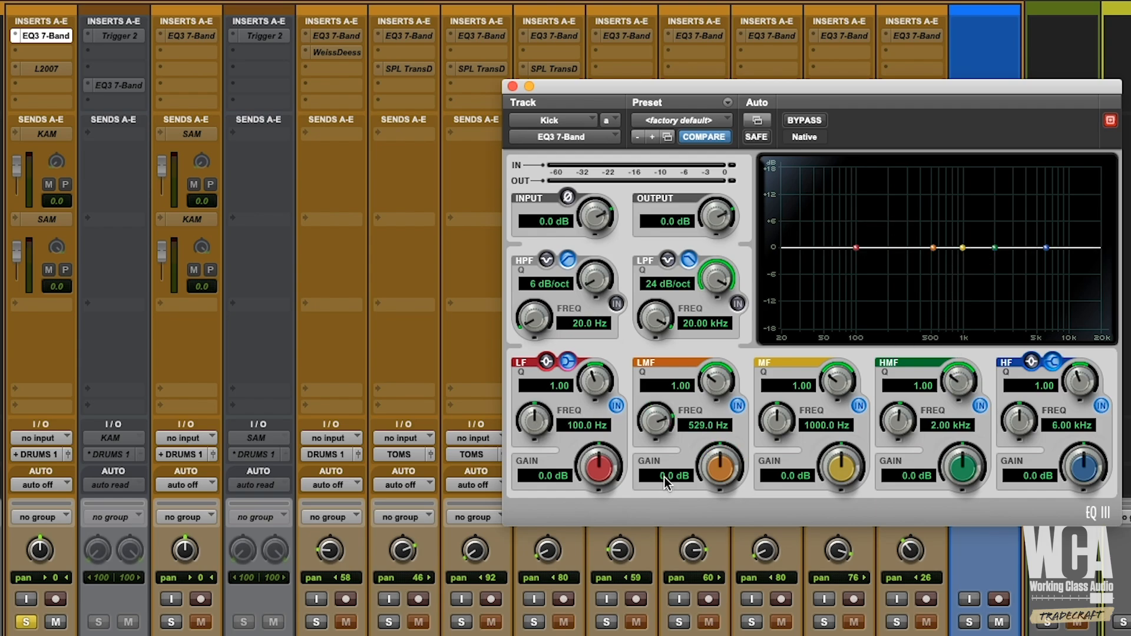
{"action": "left_click", "coordinate": [50, 37]}
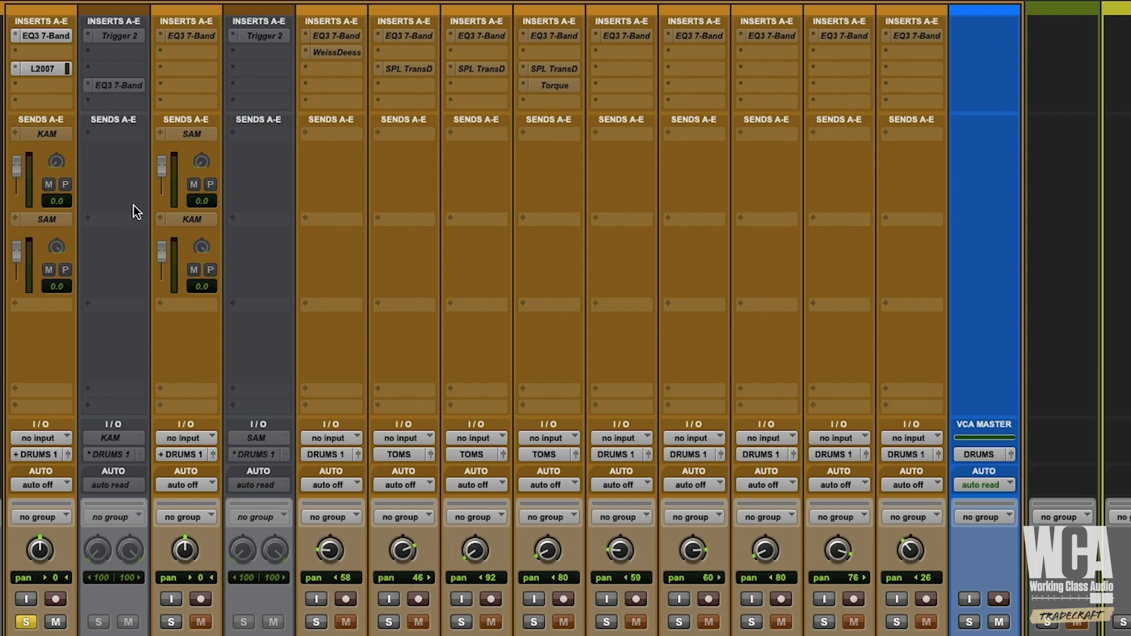
- Open the Kick's L2007 limiter, move its window clear of the channel, and set the threshold to -8.32 dB
{"action": "left_click", "coordinate": [41, 69]}
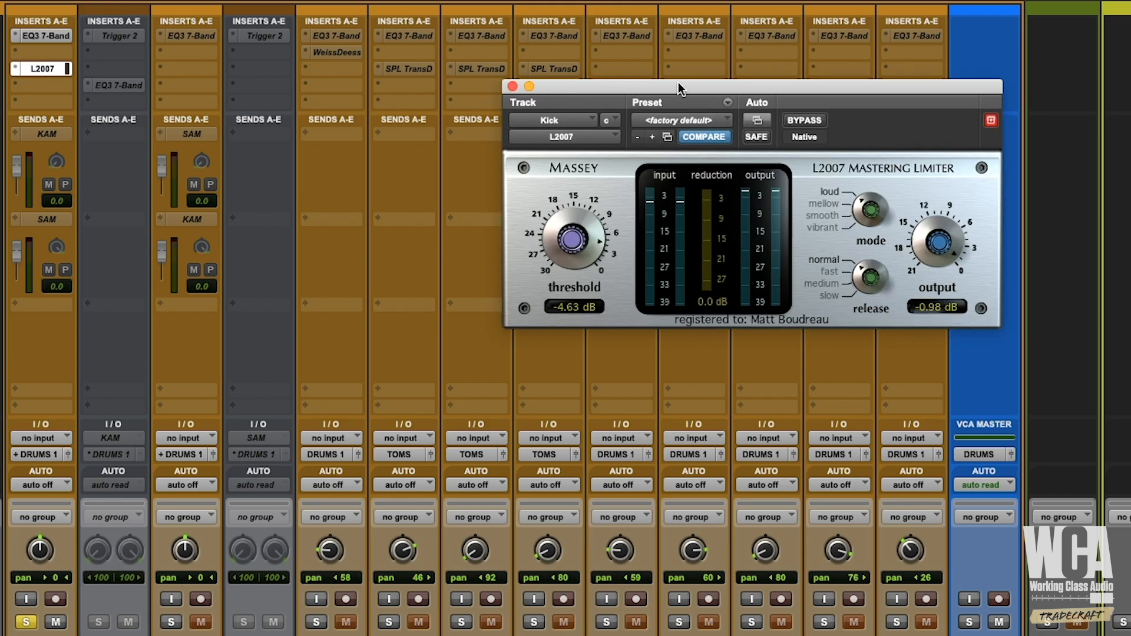
{"action": "left_click_drag", "start_coordinate": [677, 88], "coordinate": [503, 286]}
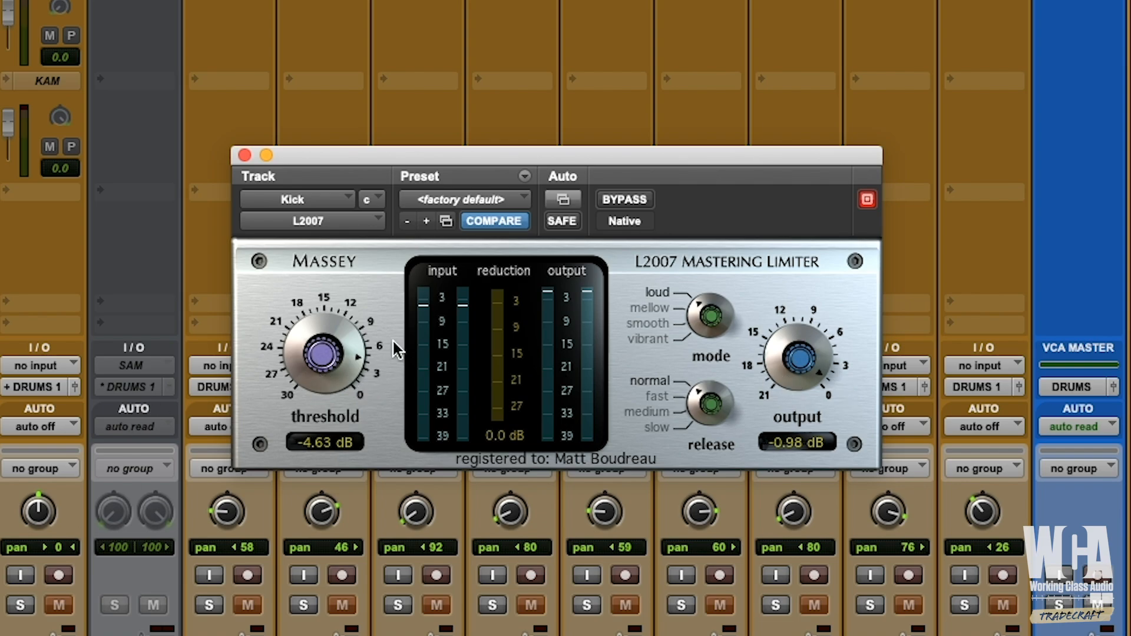
{"action": "left_click_drag", "start_coordinate": [364, 361], "coordinate": [326, 419]}
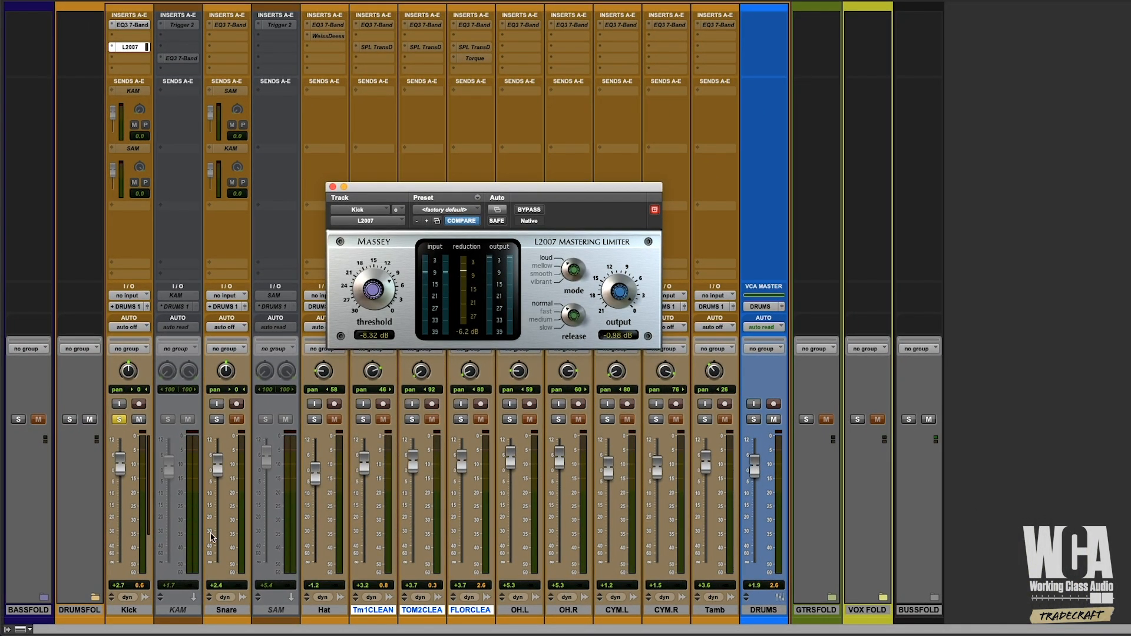
- Activate the KAM track with only its Trigger 2 insert enabled, and activate the Kick's KAM and SAM sends
{"action": "left_click", "coordinate": [195, 597], "text": "ctrl+super"}
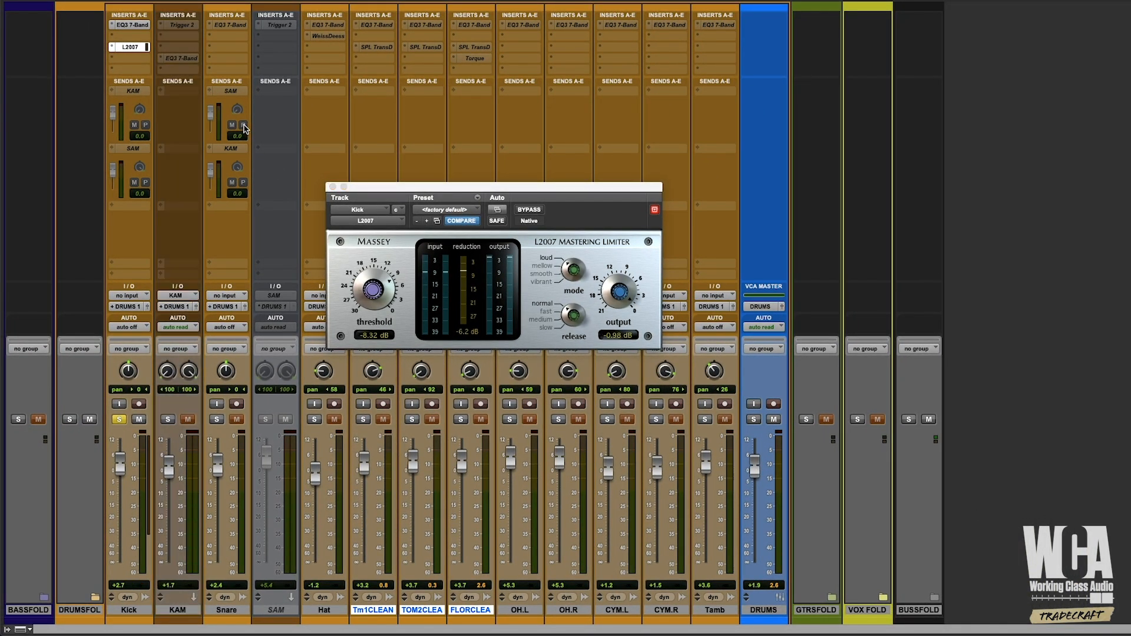
{"action": "left_click", "coordinate": [184, 59], "text": "ctrl+super"}
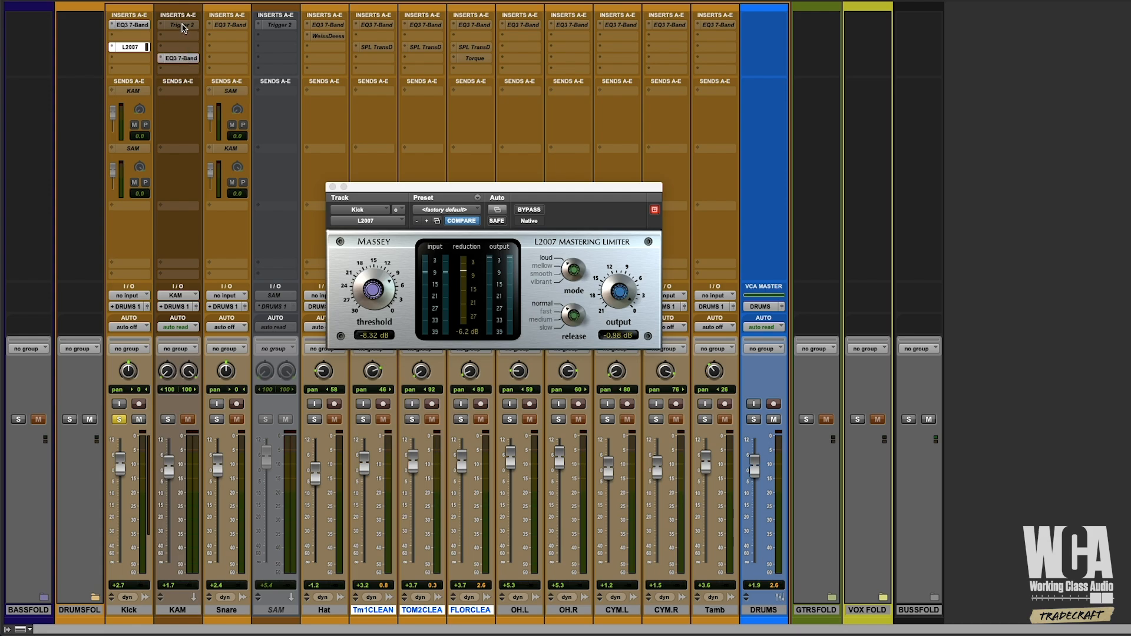
{"action": "left_click", "coordinate": [179, 25], "text": "ctrl+super"}
{"action": "left_click", "coordinate": [183, 58], "text": "ctrl+super"}
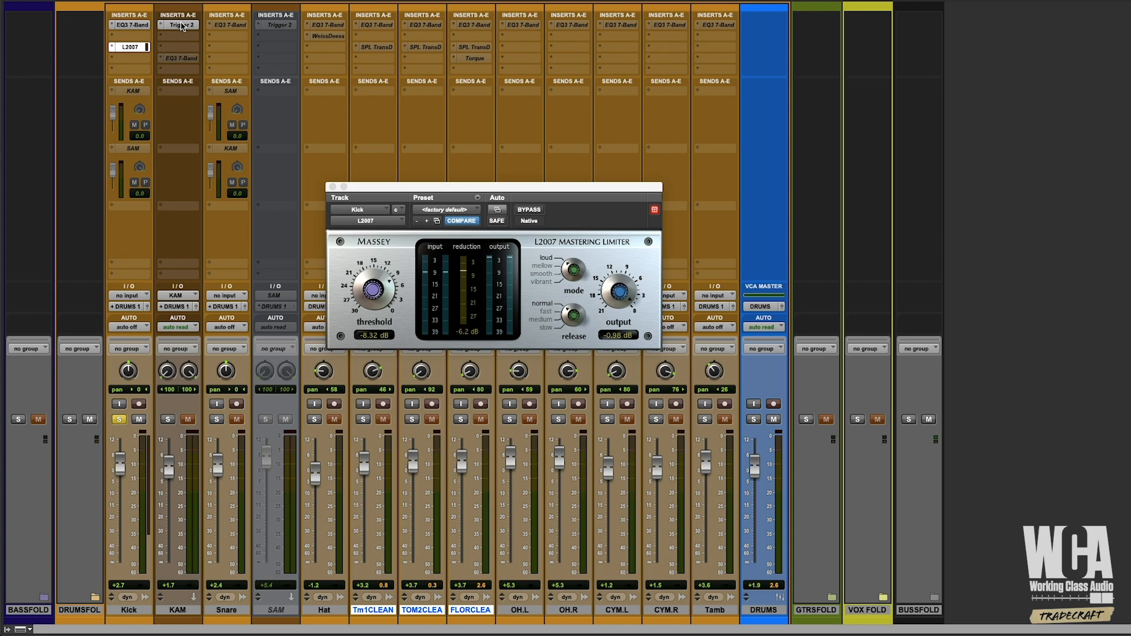
{"action": "left_click", "coordinate": [135, 91], "text": "ctrl+super"}
{"action": "left_click", "coordinate": [134, 149], "text": "ctrl+super"}
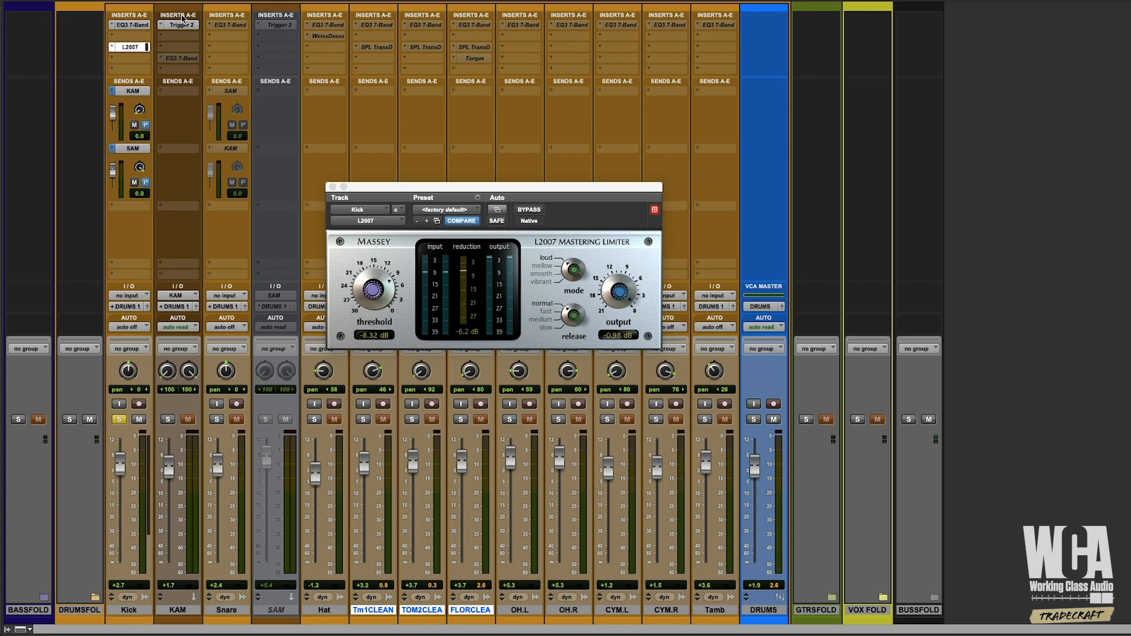
- Open Trigger 2 on KAM, solo and select that track, and inspect the Kick's KAM send before closing the send window
{"action": "left_click", "coordinate": [182, 26]}
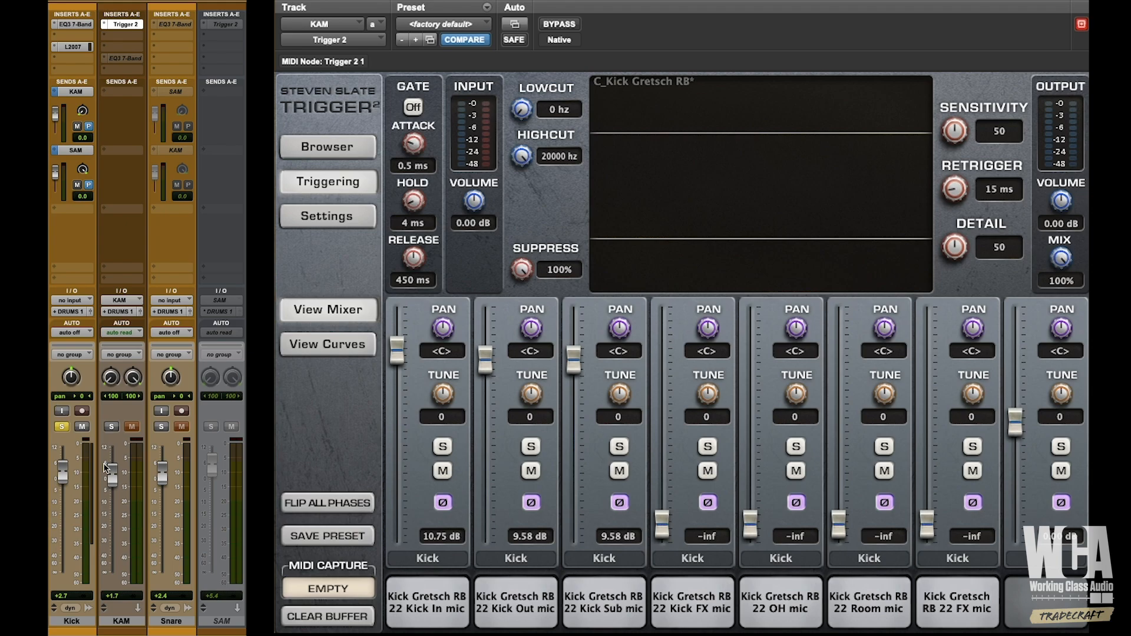
{"action": "left_click", "coordinate": [112, 426]}
{"action": "left_click", "coordinate": [74, 92]}
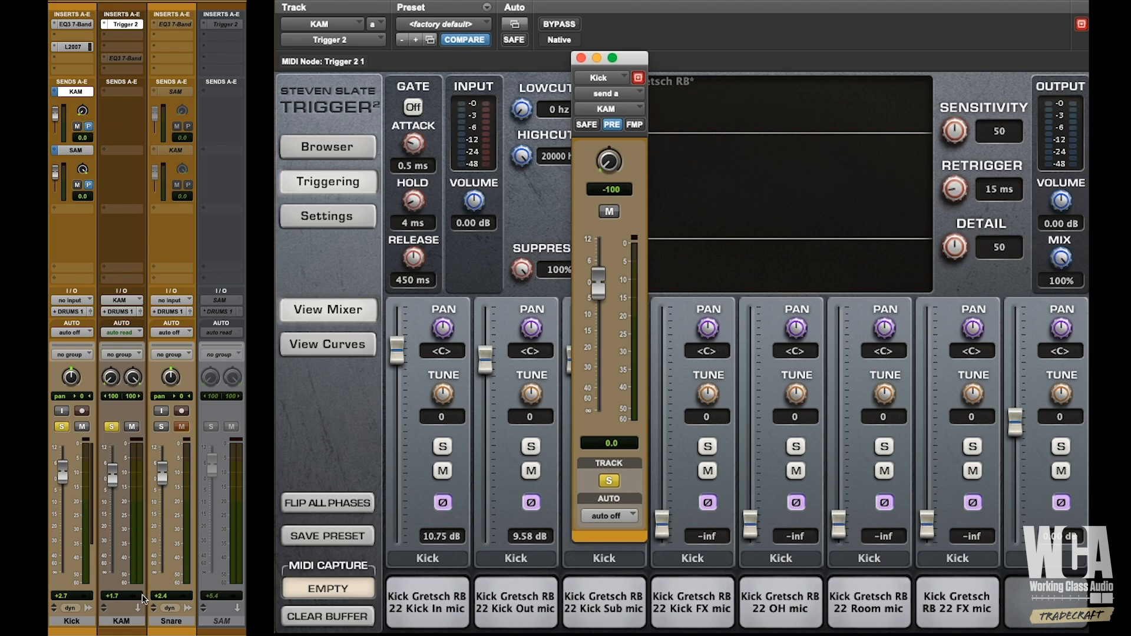
{"action": "left_click", "coordinate": [132, 624]}
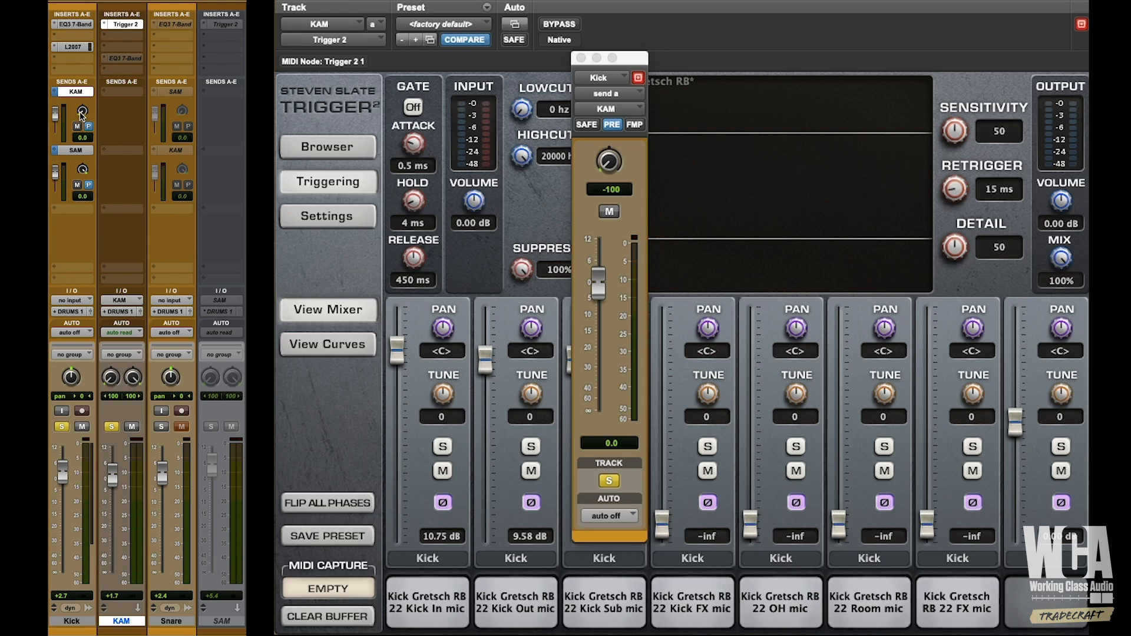
{"action": "left_click", "coordinate": [582, 57]}
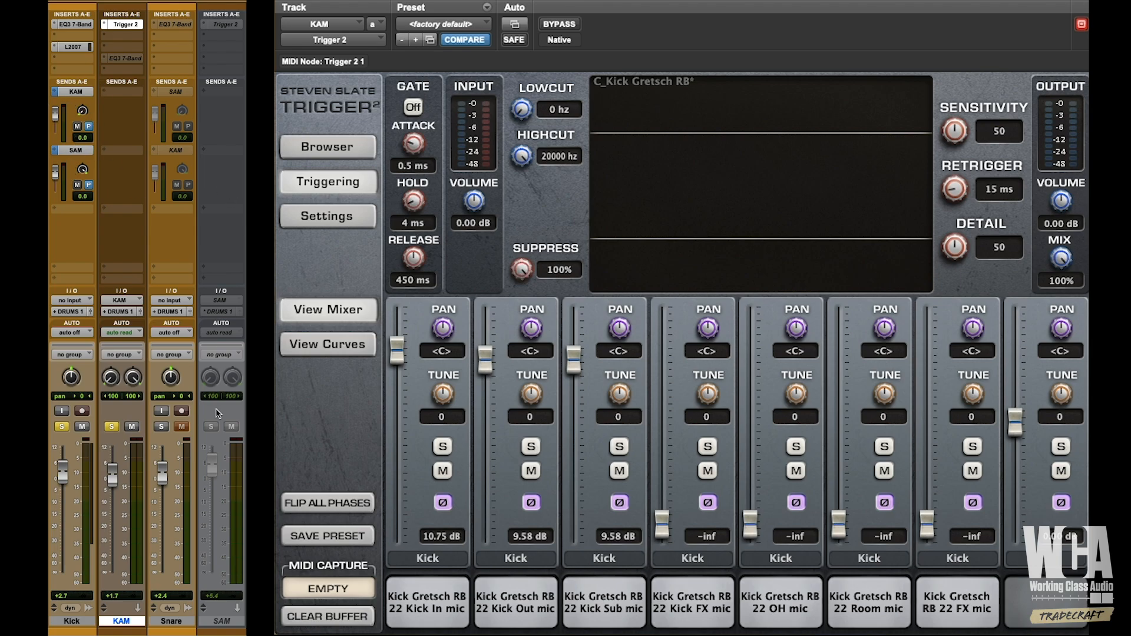
- Play KAM soloed without the Kick and set its Trigger 2 retrigger to 80 ms and detail to 68
{"action": "left_click", "coordinate": [63, 429]}
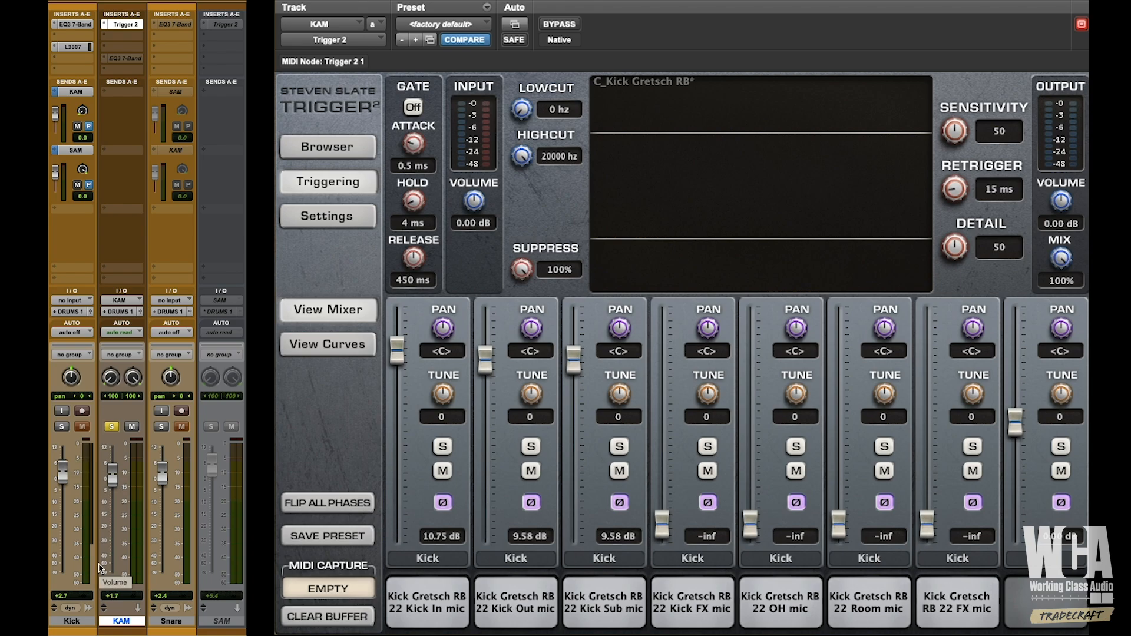
{"action": "key", "text": "space"}
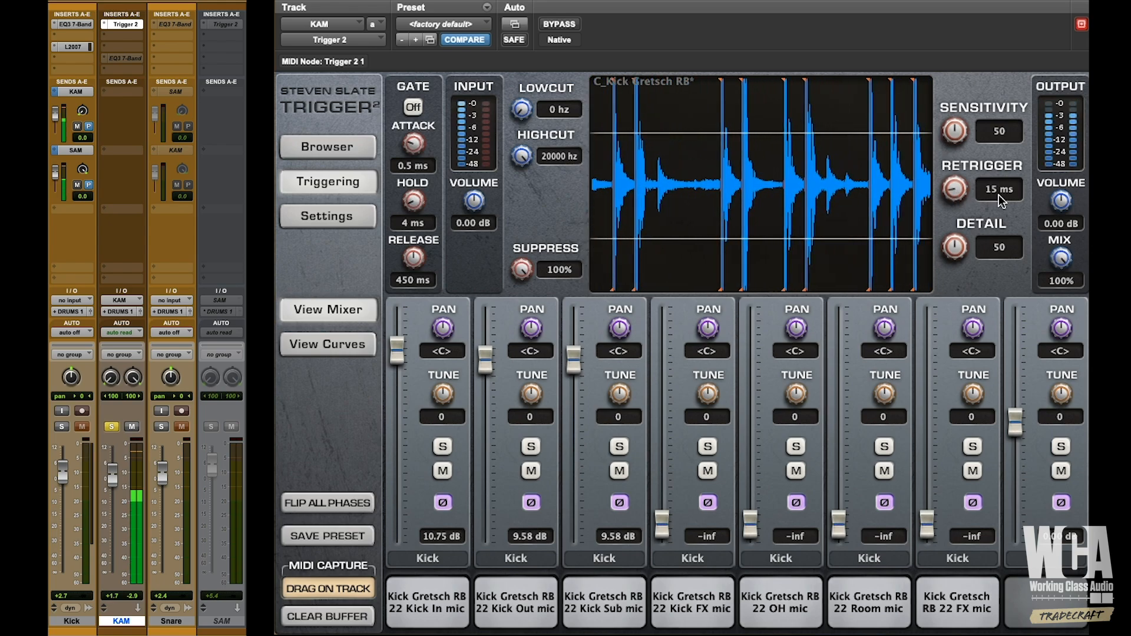
{"action": "left_click_drag", "start_coordinate": [1001, 200], "coordinate": [958, 54]}
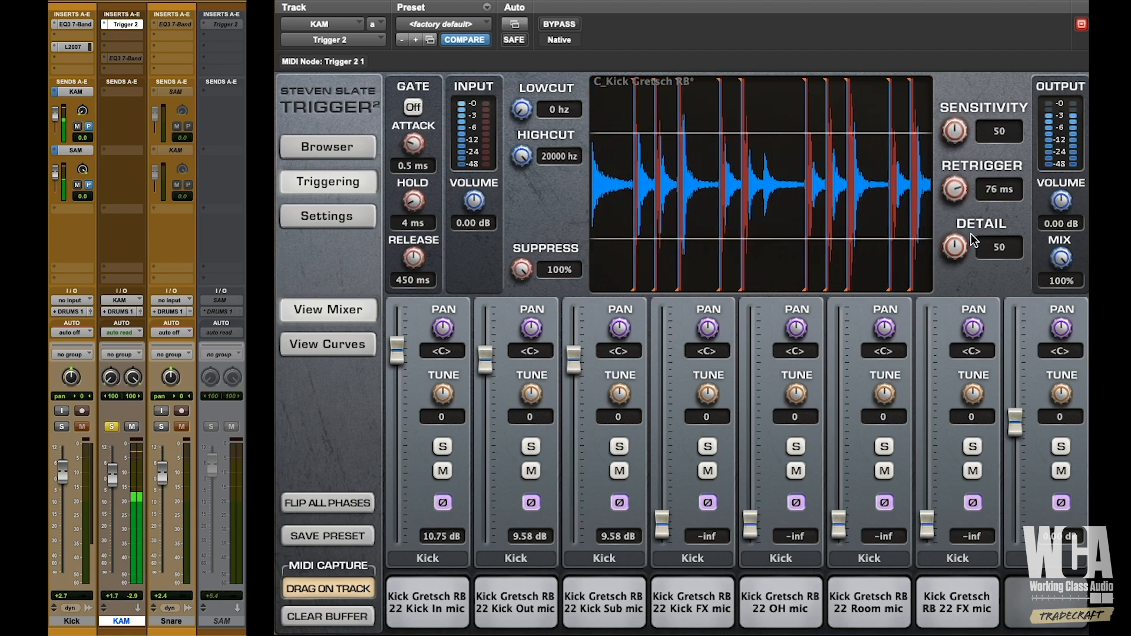
{"action": "left_click_drag", "start_coordinate": [954, 192], "coordinate": [954, 183]}
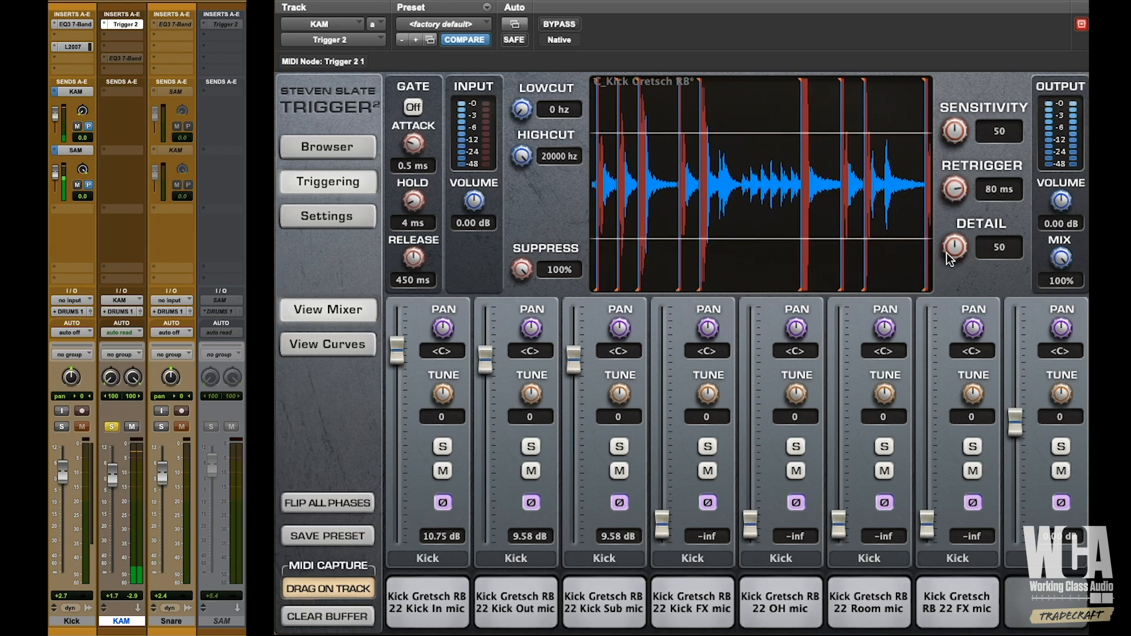
{"action": "left_click_drag", "start_coordinate": [950, 260], "coordinate": [954, 213]}
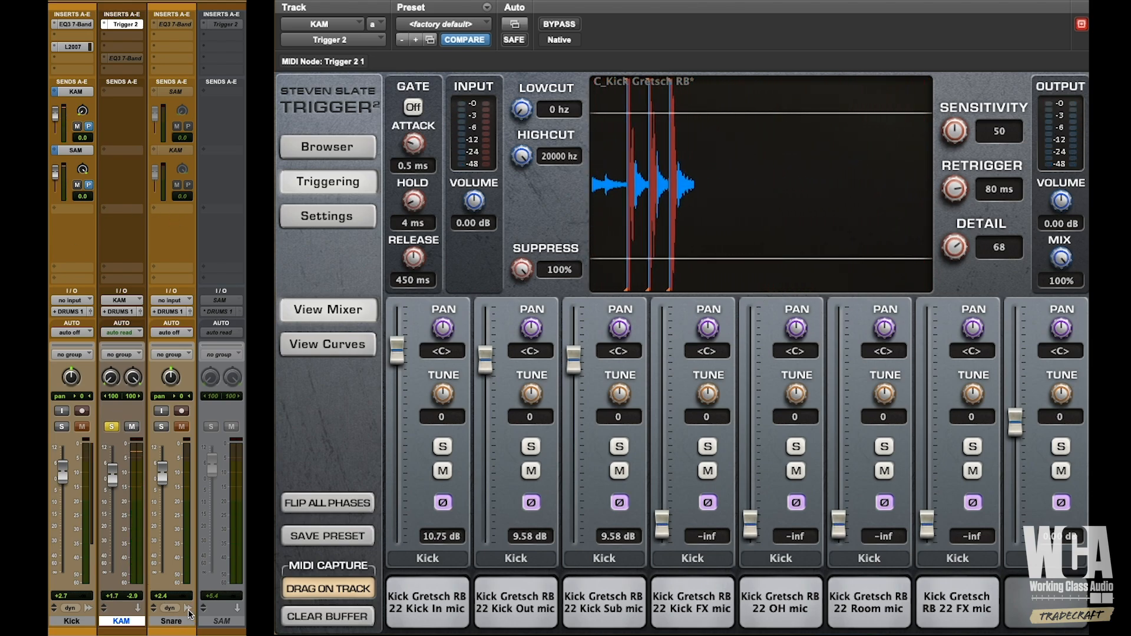
- Activate the Snare's SAM and KAM sends, and inspect the KAM send's panning before closing its window
{"action": "left_click", "coordinate": [176, 92], "text": "ctrl+super"}
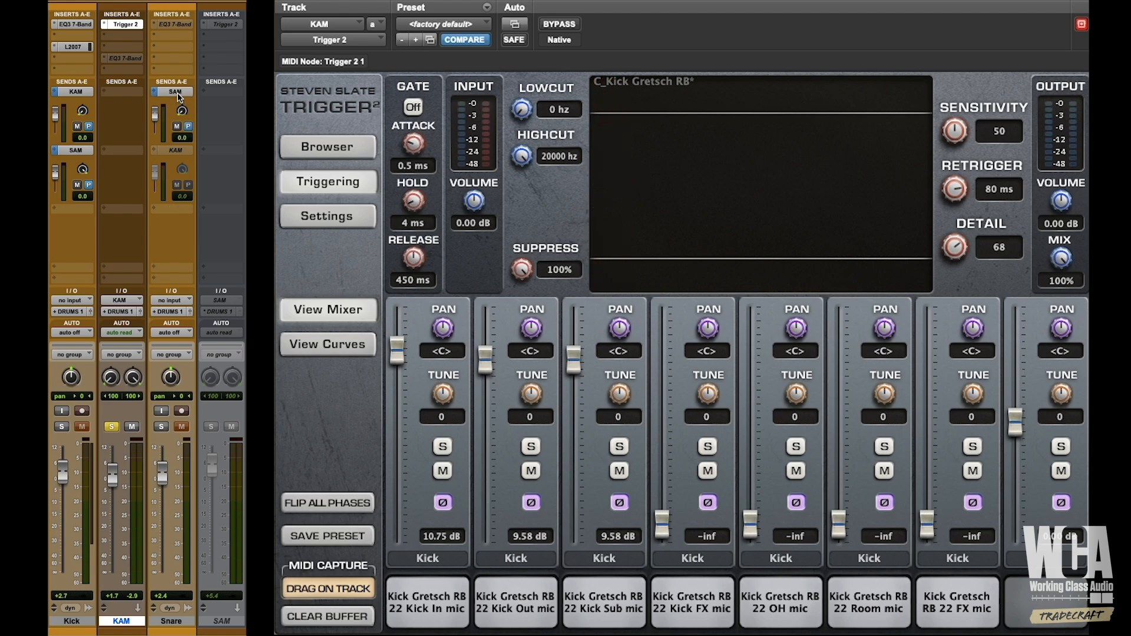
{"action": "left_click", "coordinate": [177, 152], "text": "ctrl+super"}
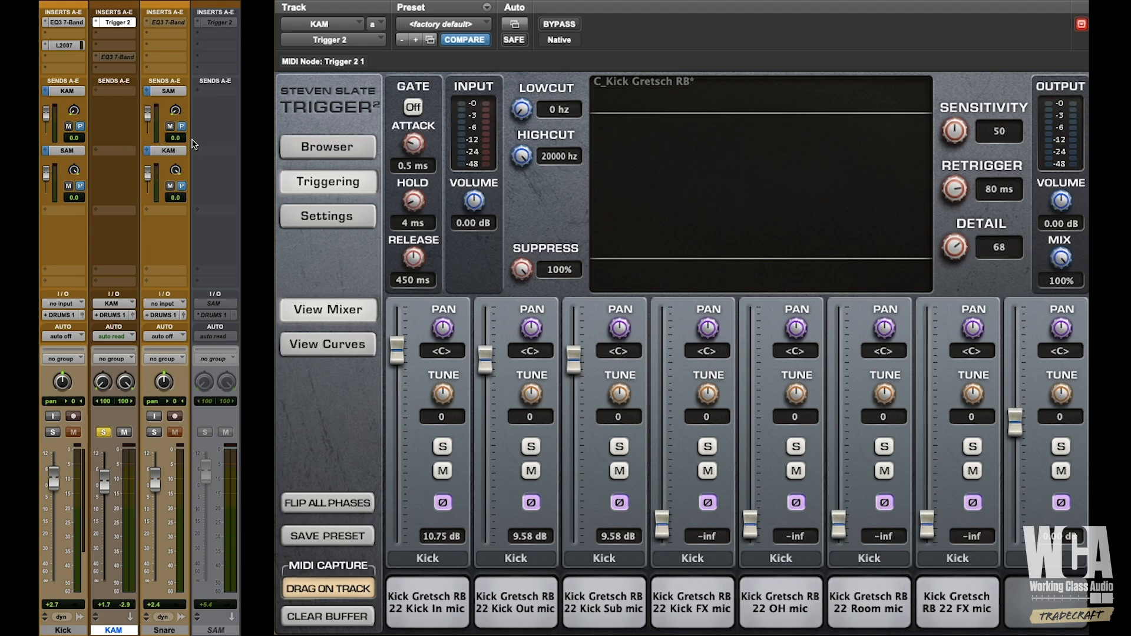
{"action": "left_click", "coordinate": [179, 152]}
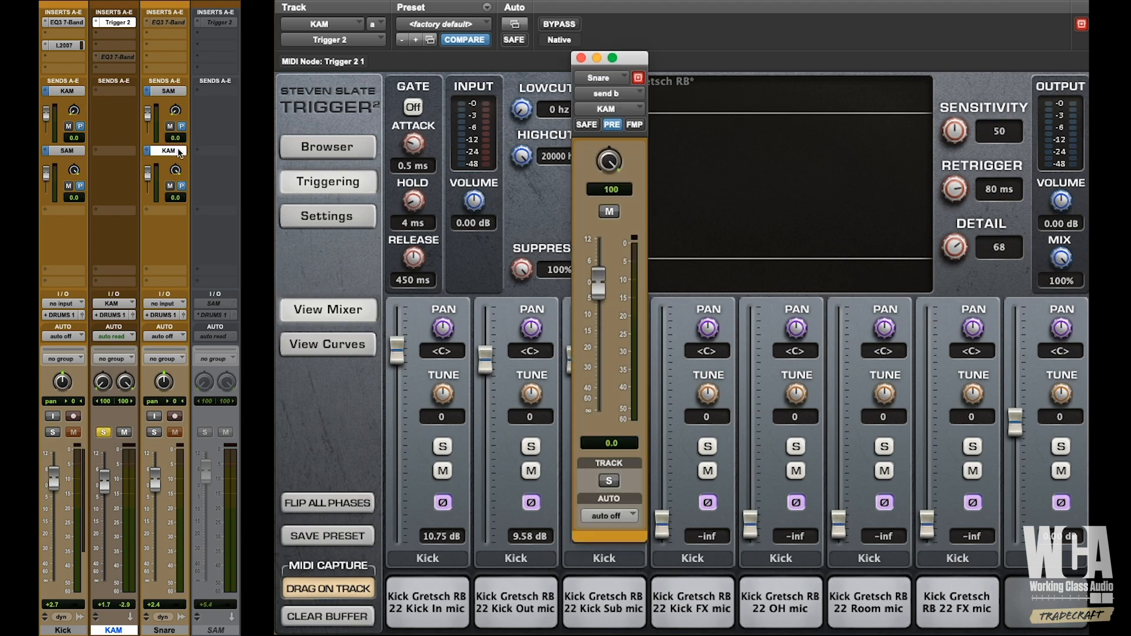
{"action": "left_click", "coordinate": [180, 152]}
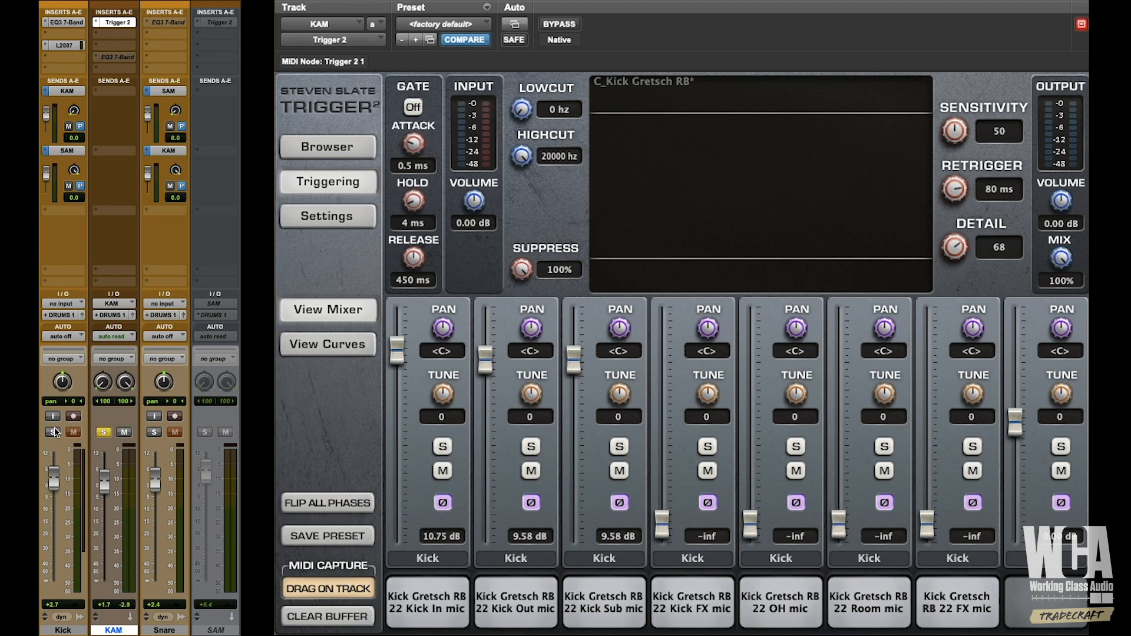
- Play the soloed Kick with KAM, and compare it without and with the KAM sample
{"action": "key", "text": "shift+s"}
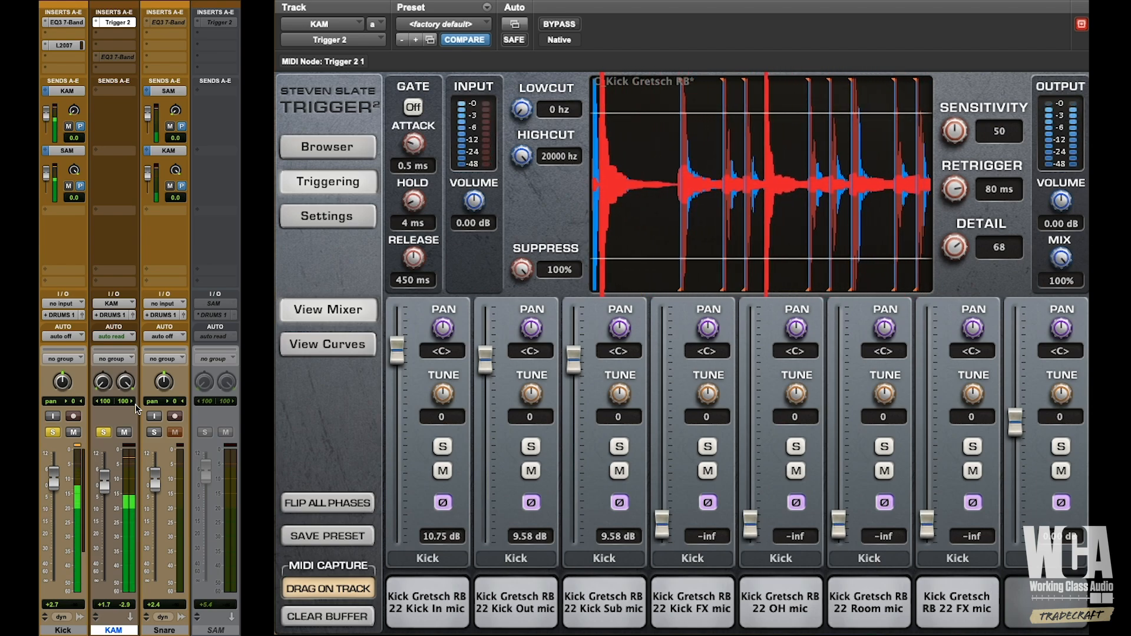
{"action": "left_click", "coordinate": [103, 432]}
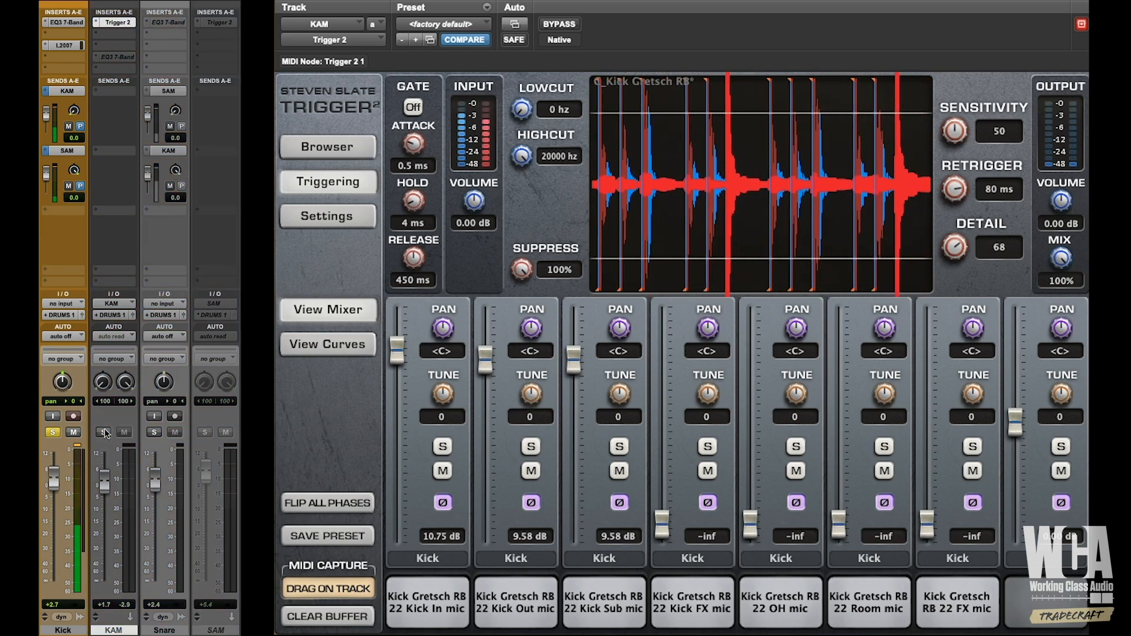
{"action": "left_click", "coordinate": [103, 433]}
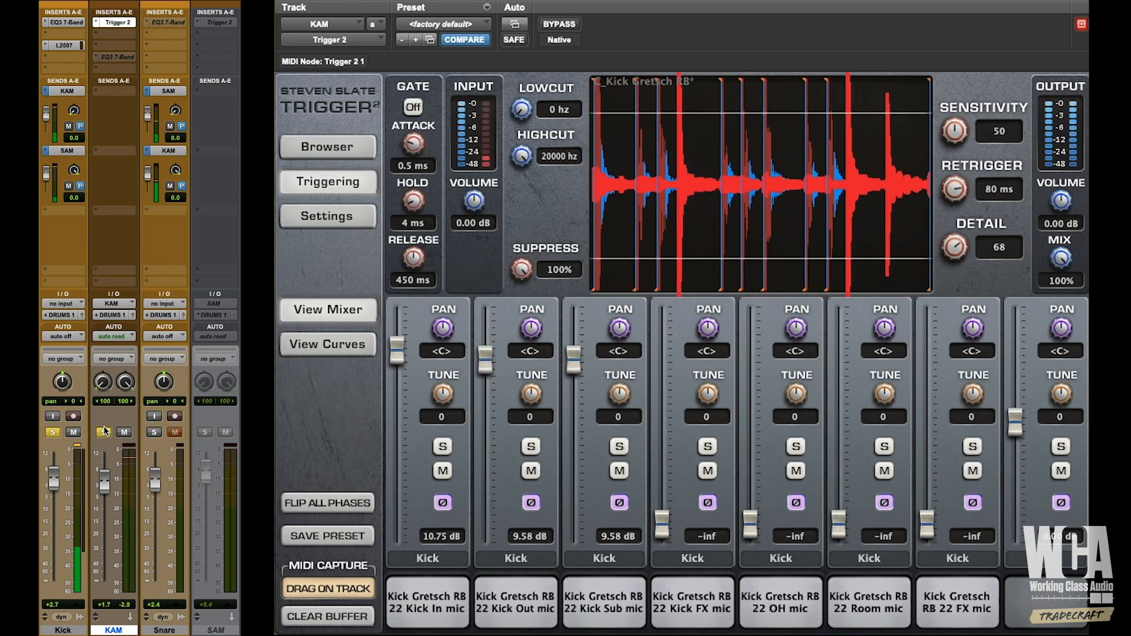
- Activate and open KAM's EQ3 7-Band, and compare the sound with it bypassed and engaged
{"action": "left_click", "coordinate": [118, 58], "text": "ctrl+super"}
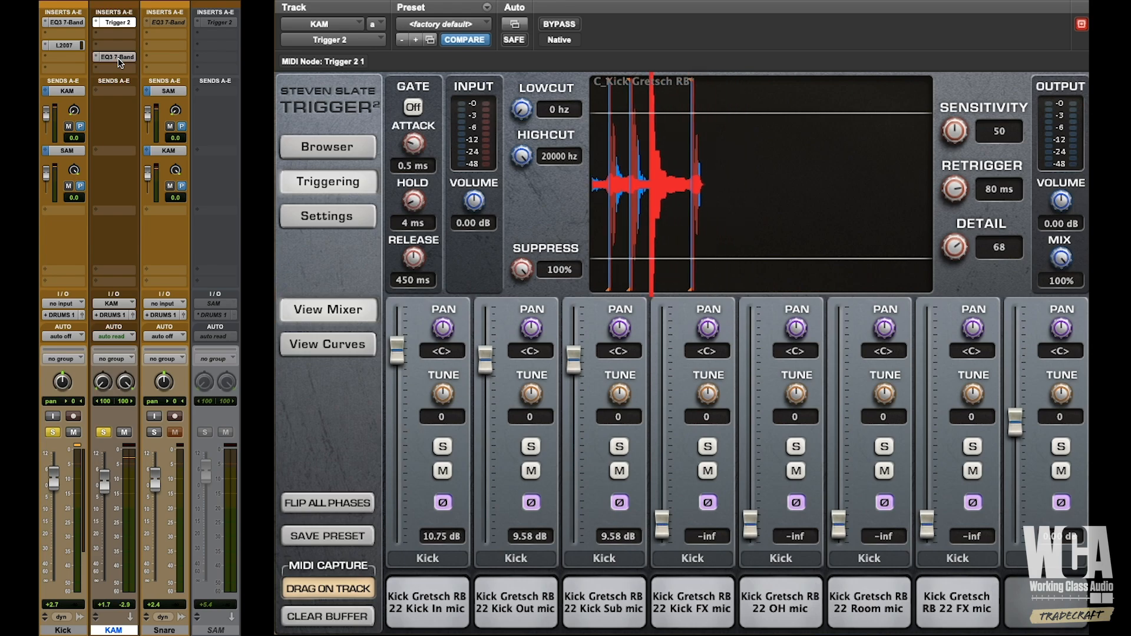
{"action": "left_click", "coordinate": [118, 58]}
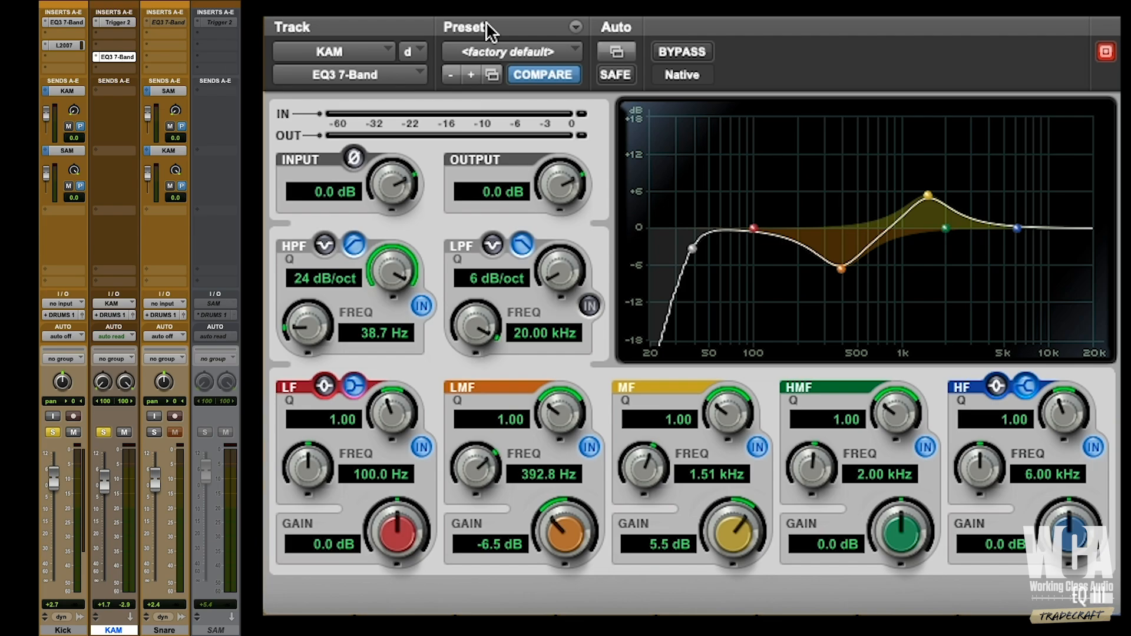
{"action": "left_click", "coordinate": [689, 52]}
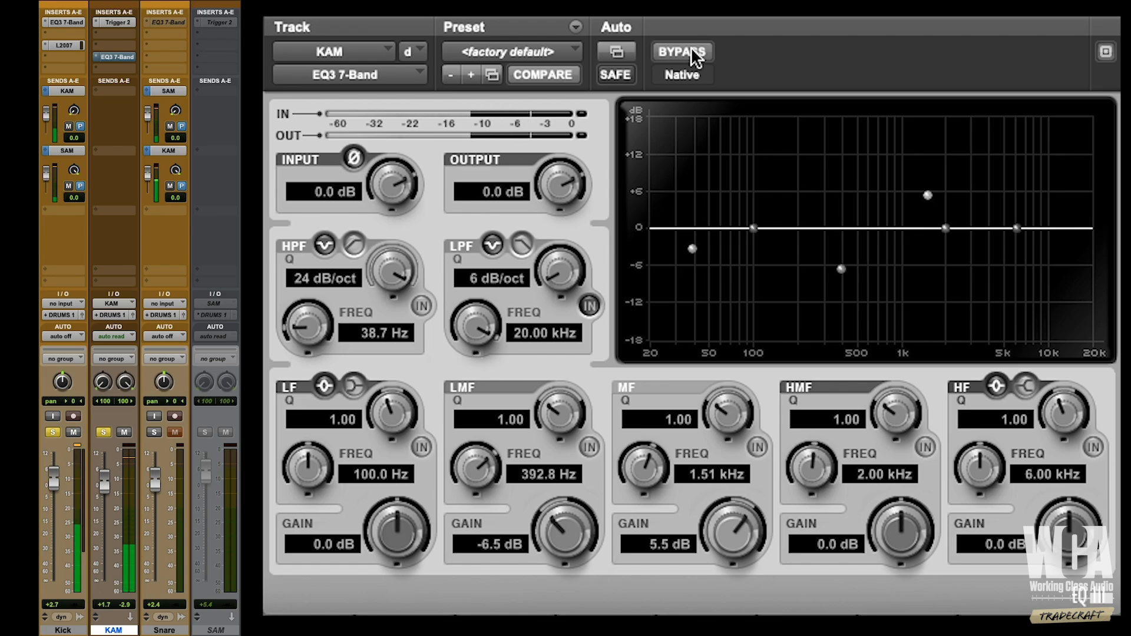
{"action": "left_click", "coordinate": [693, 51]}
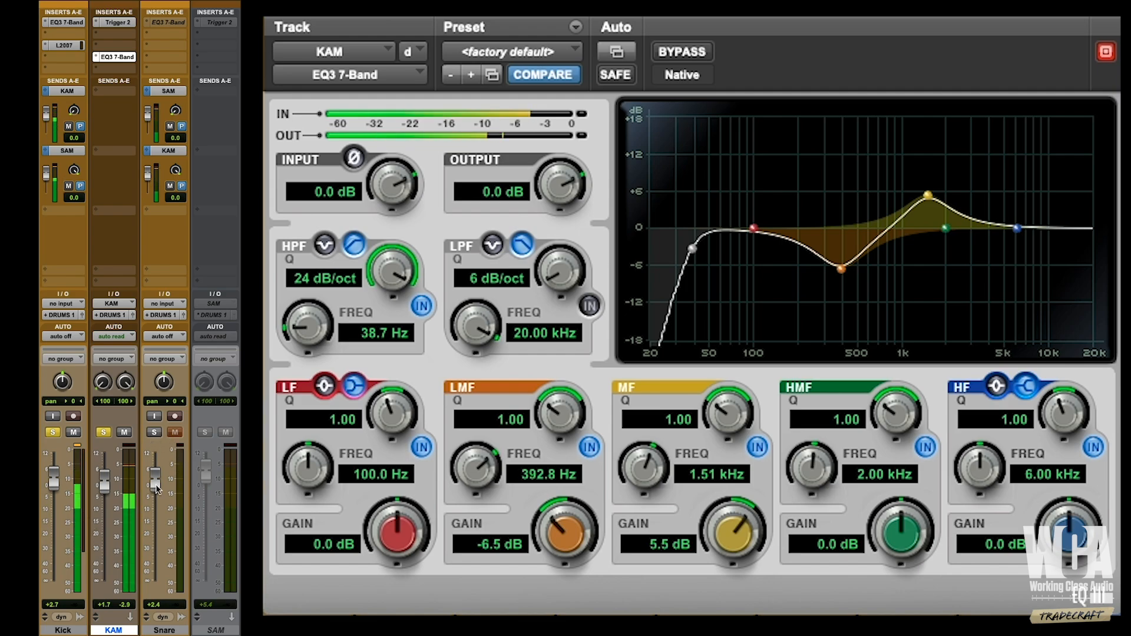
- Solo the Snare on its own and open its EQ3 7-Band, comparing the sound with the EQ bypassed and engaged
{"action": "left_click", "coordinate": [155, 433]}
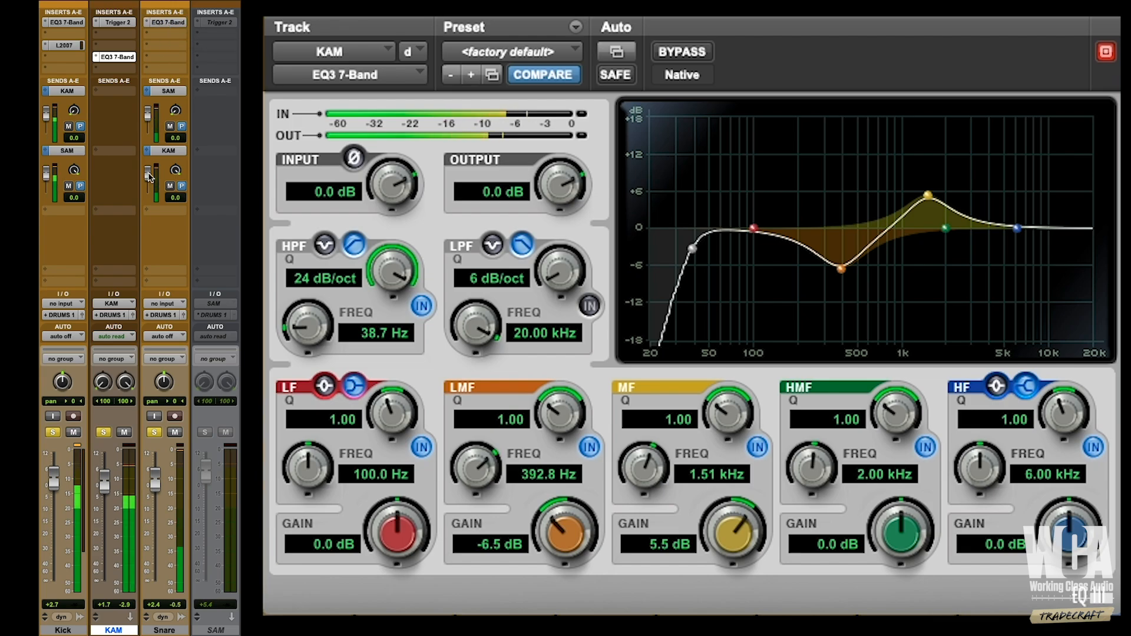
{"action": "left_click", "coordinate": [167, 22]}
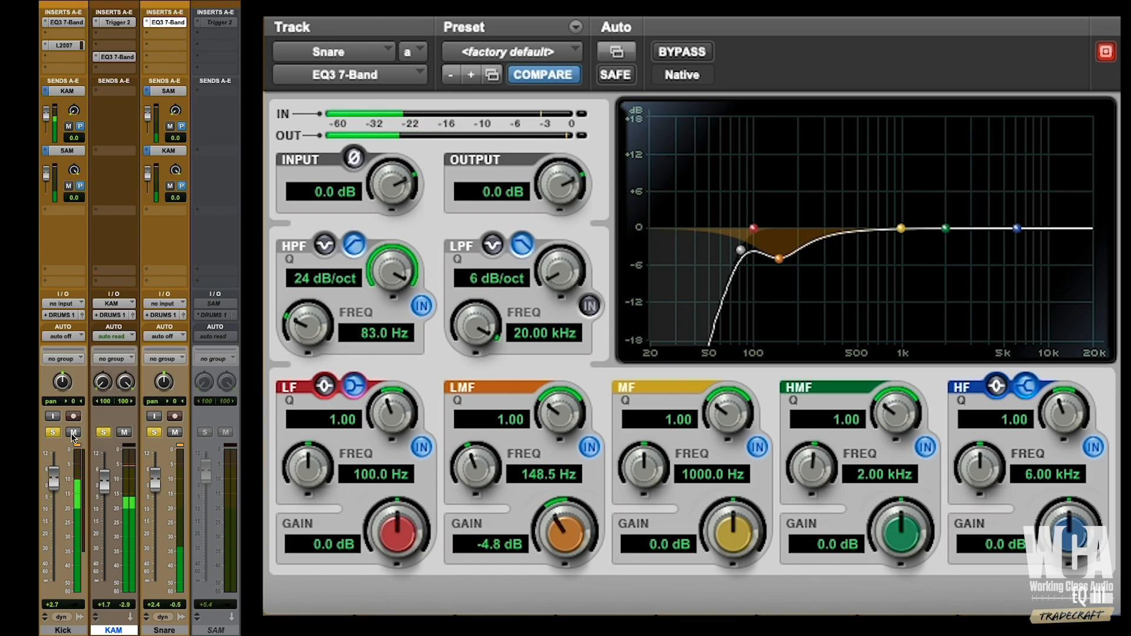
{"action": "left_click", "coordinate": [103, 434]}
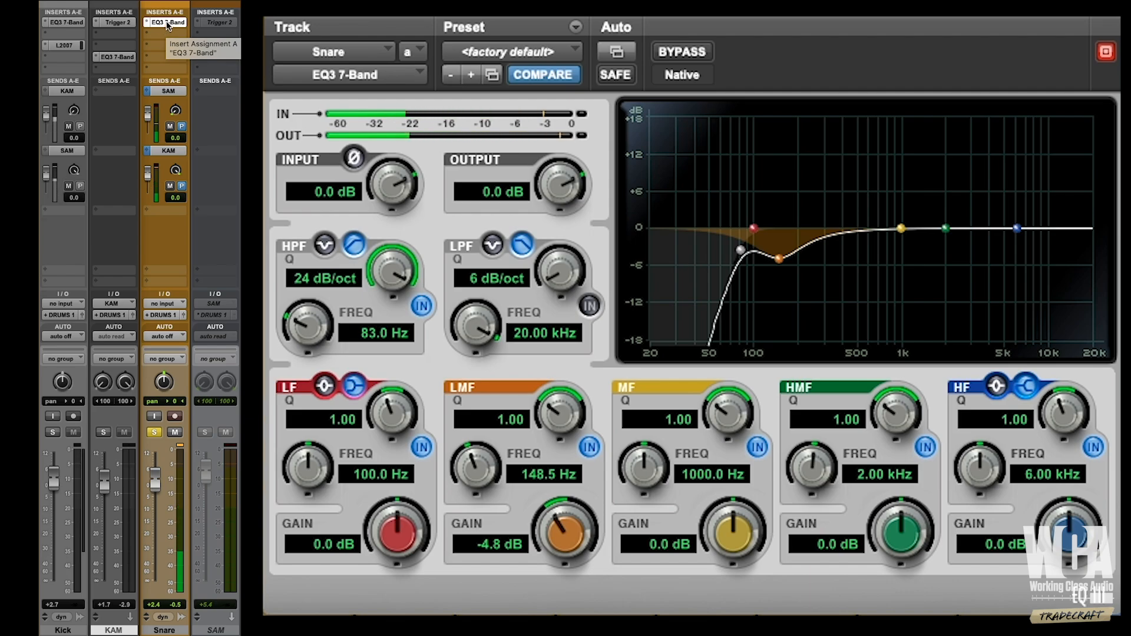
{"action": "left_click", "coordinate": [168, 23], "text": "ctrl+super"}
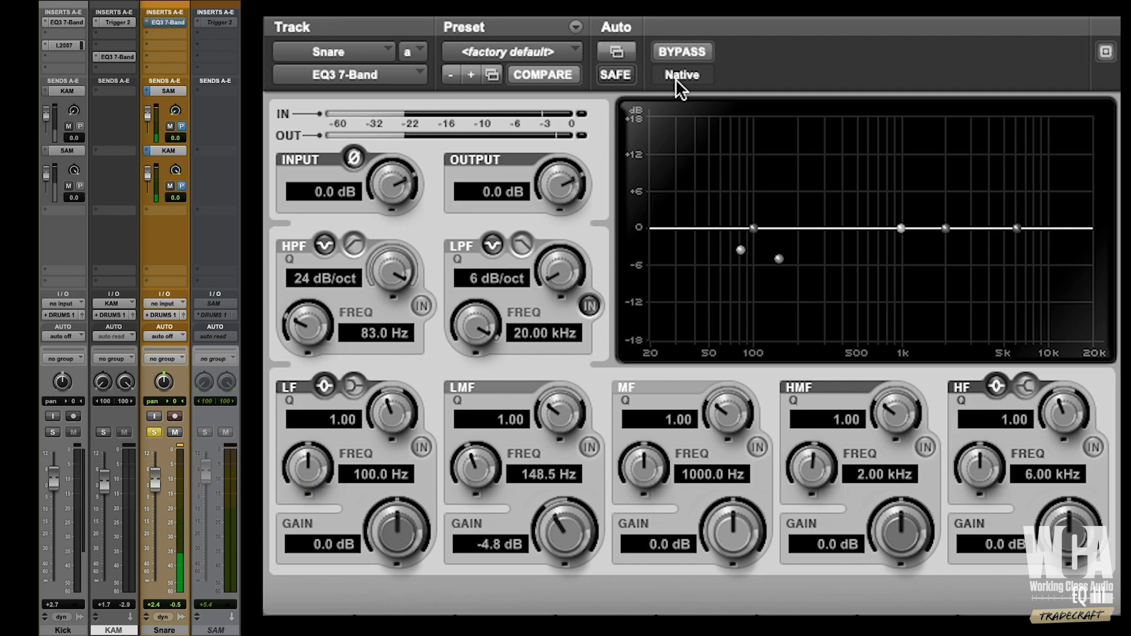
{"action": "left_click", "coordinate": [678, 53]}
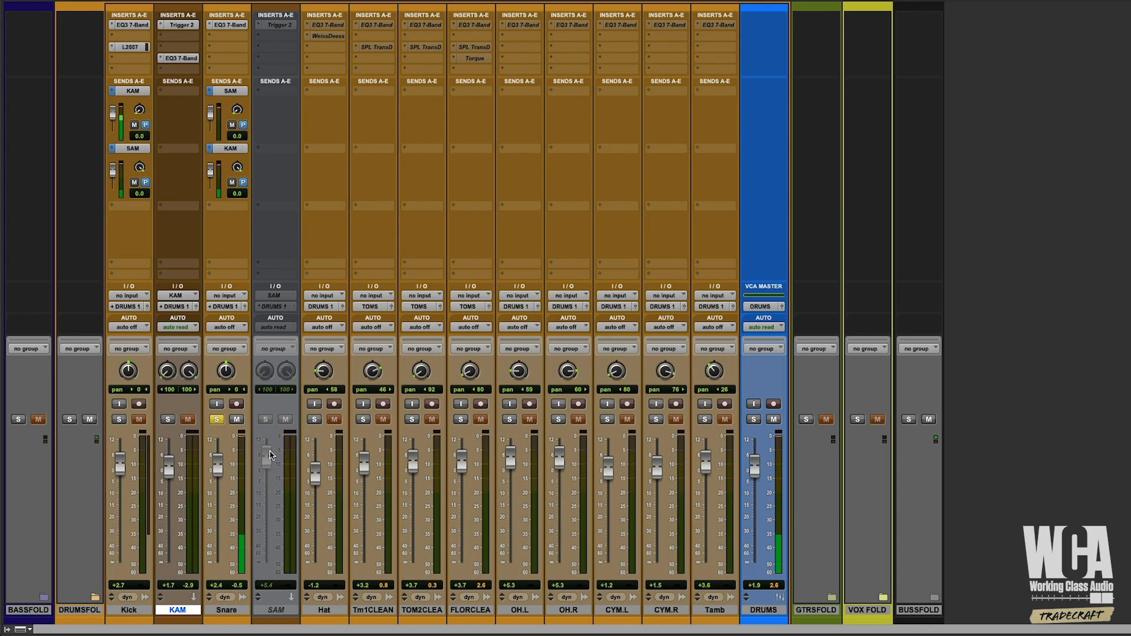
- Activate the SAM track and its Trigger 2 insert, and open the Trigger 2 plug-in
{"action": "left_click", "coordinate": [292, 598], "text": "ctrl+super"}
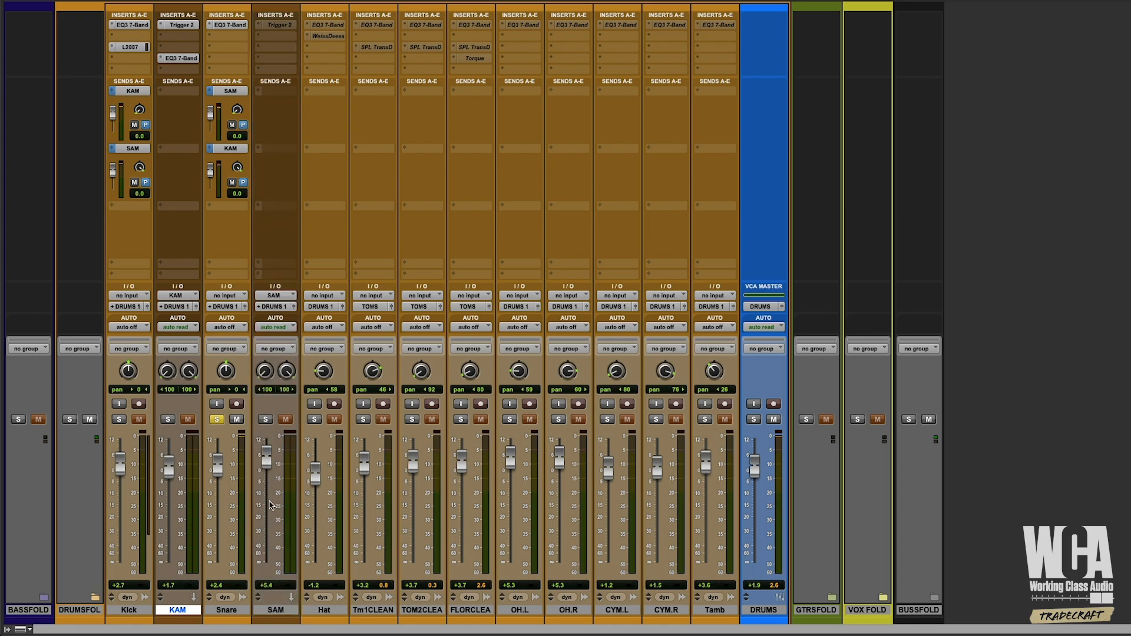
{"action": "left_click", "coordinate": [274, 24], "text": "ctrl+super"}
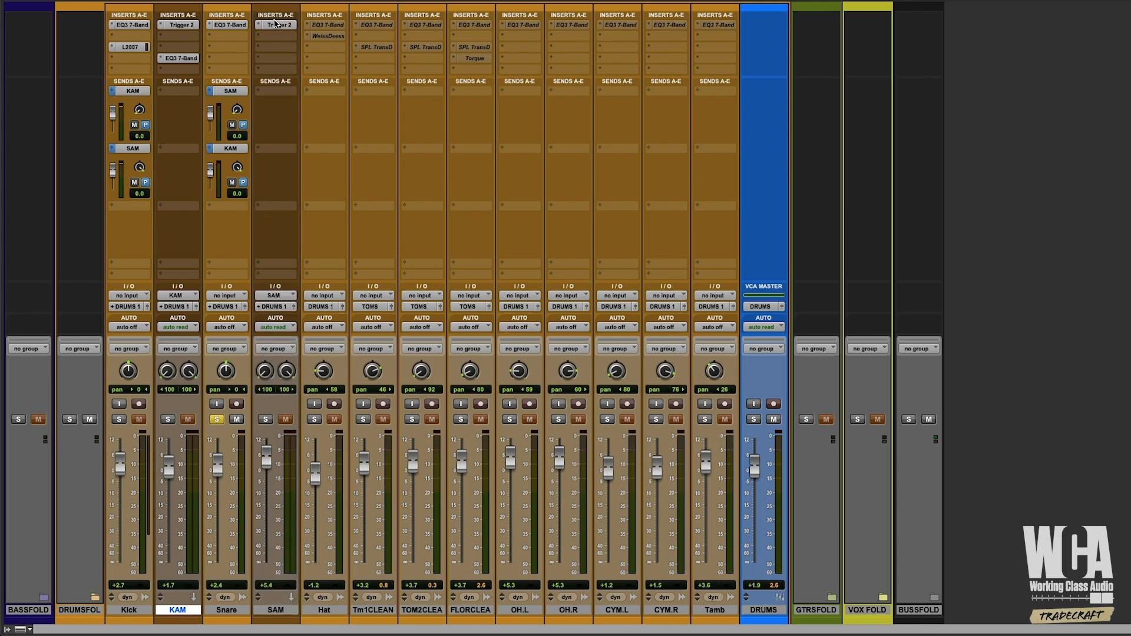
{"action": "left_click", "coordinate": [274, 24]}
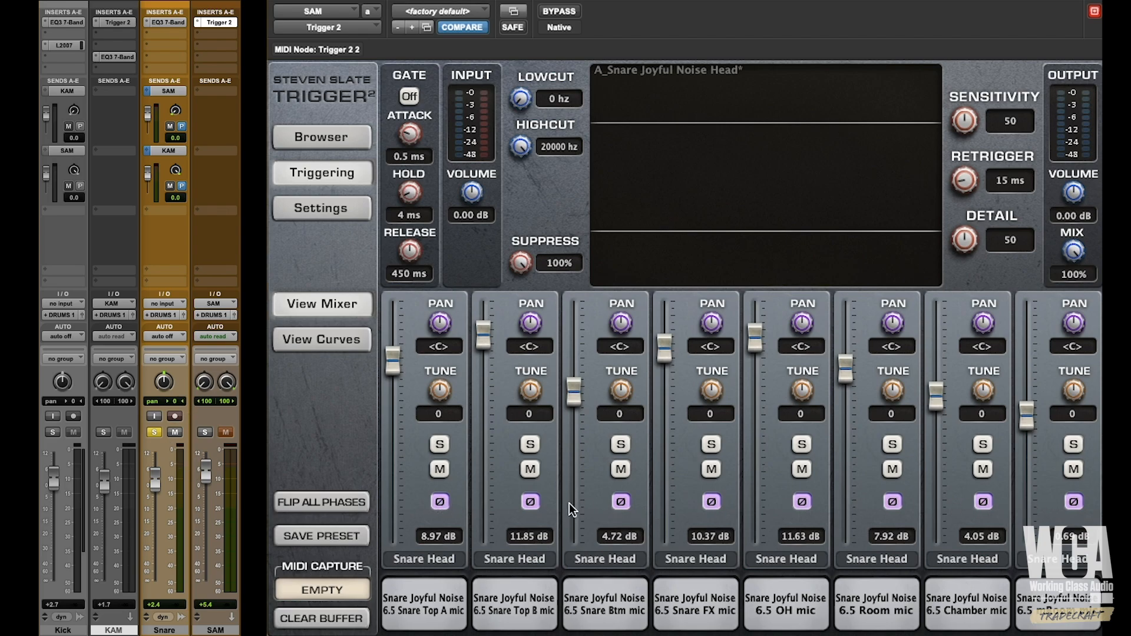
- Flip the phases of all SAM snare samples in Trigger 2 and restore them
{"action": "left_click", "coordinate": [328, 508]}
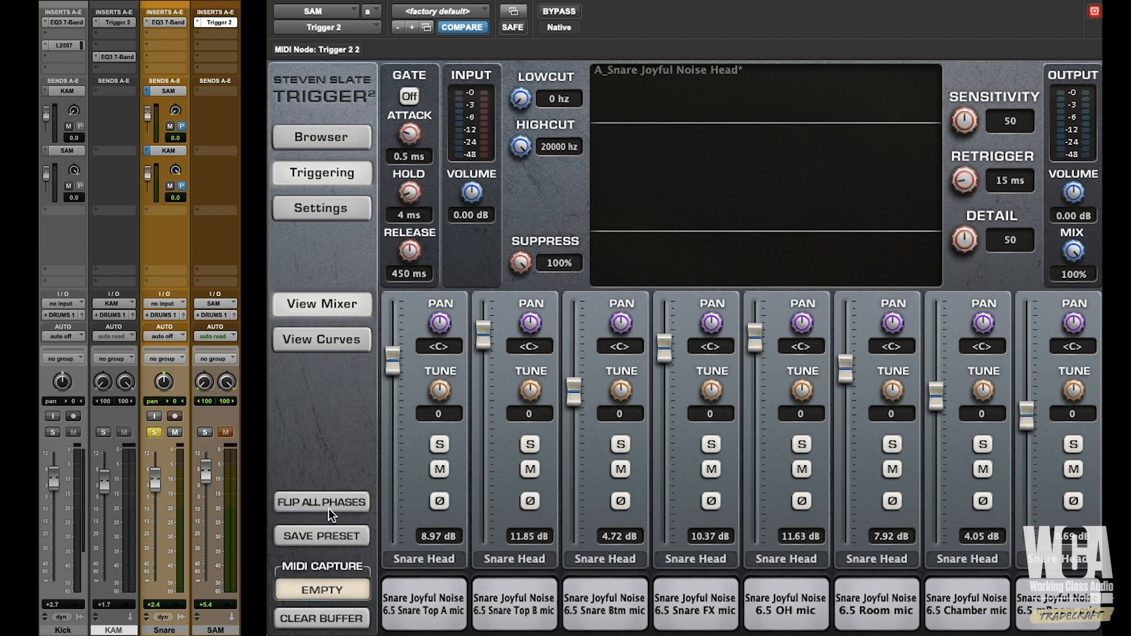
{"action": "left_click", "coordinate": [329, 508]}
{"action": "left_click", "coordinate": [328, 508]}
- Solo SAM, Kick and KAM together with the Snare, play the combination, and close Trigger 2
{"action": "left_click", "coordinate": [205, 433]}
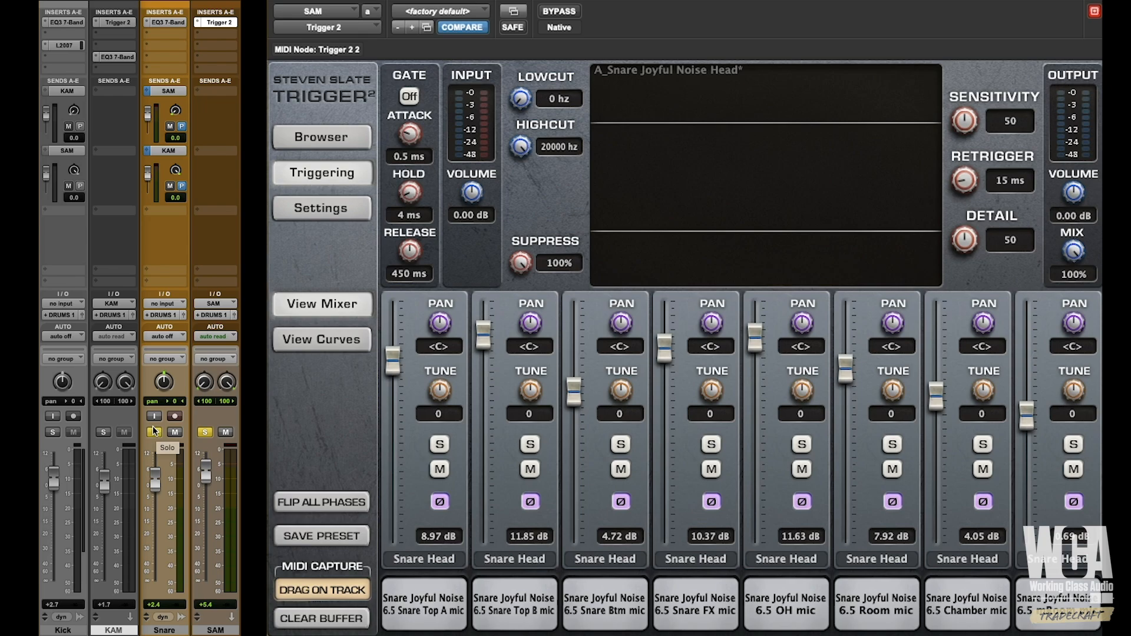
{"action": "left_click", "coordinate": [56, 432]}
{"action": "left_click", "coordinate": [104, 434]}
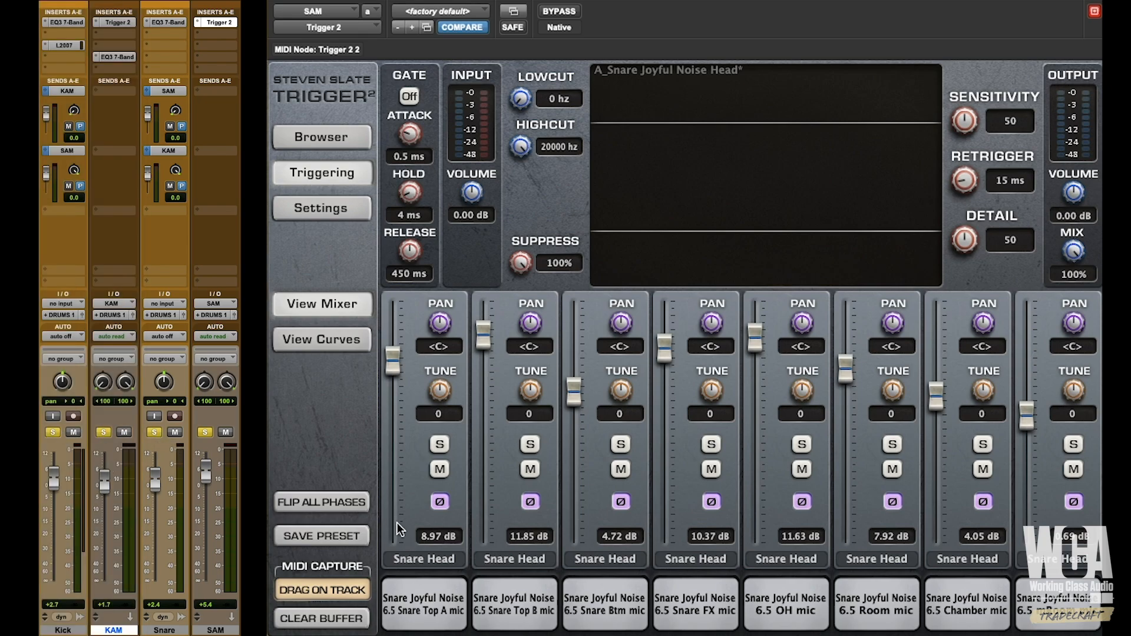
{"action": "key", "text": "space"}
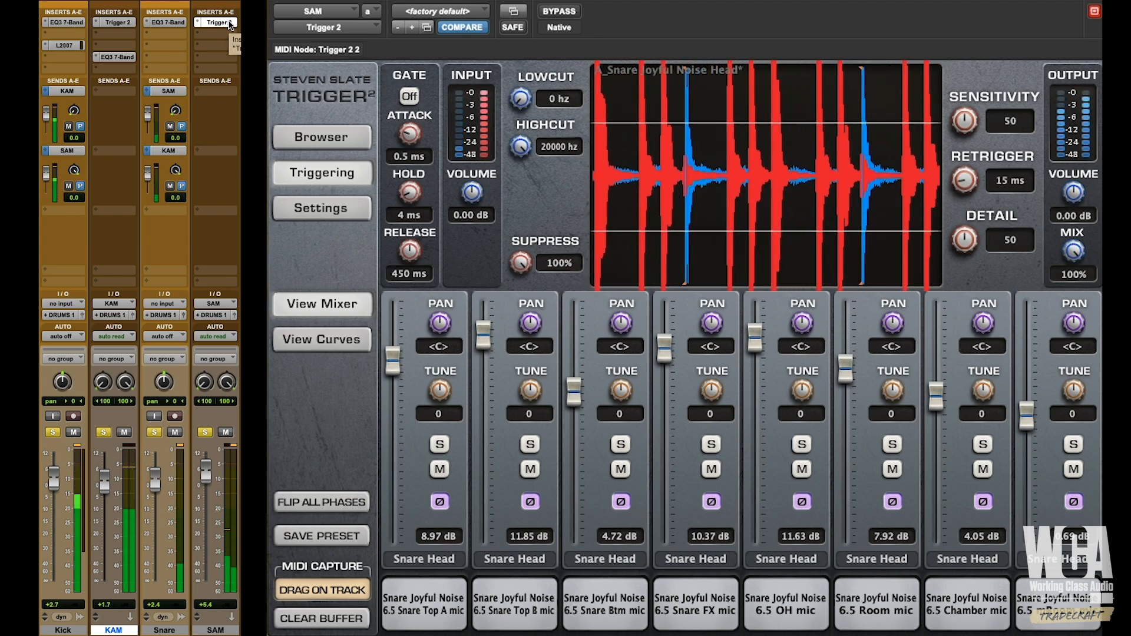
{"action": "key", "text": "space"}
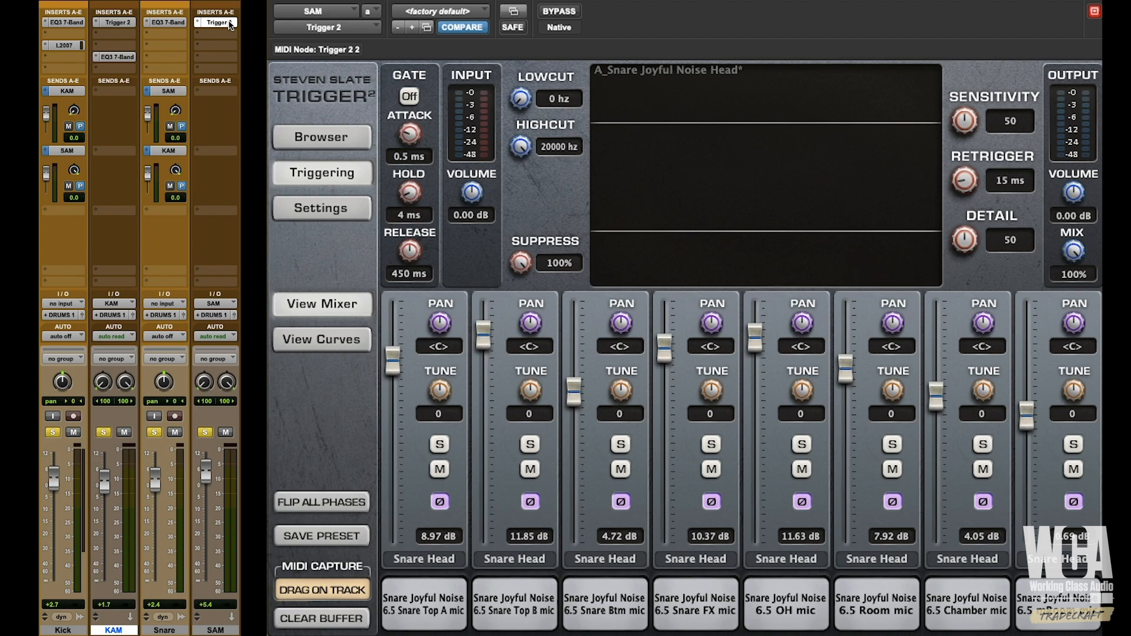
{"action": "left_click", "coordinate": [230, 23]}
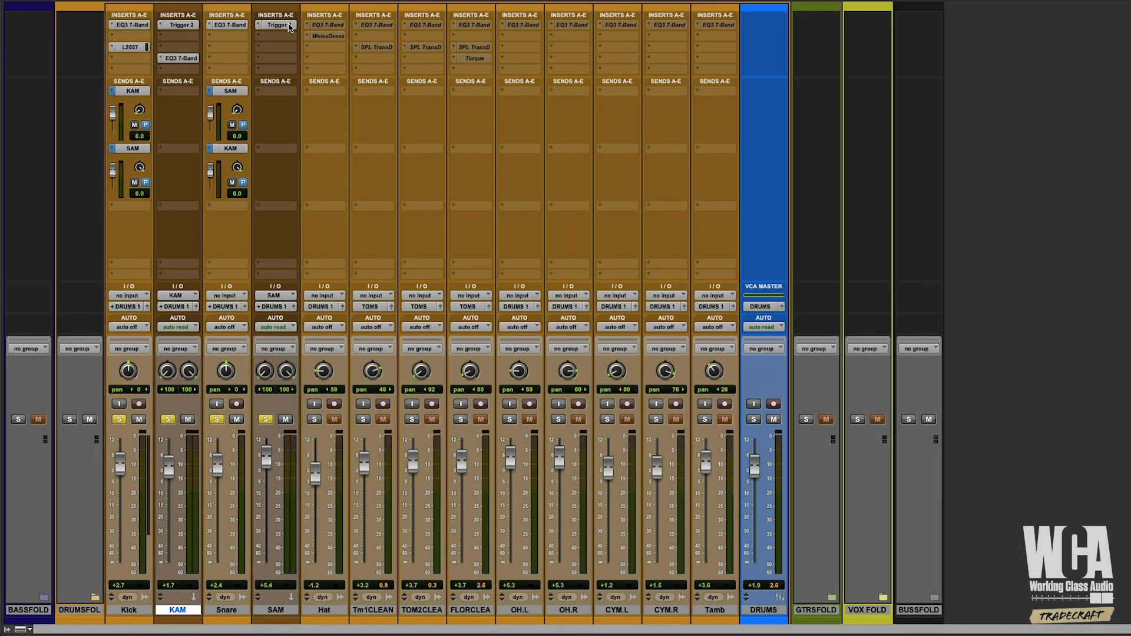
- Clear all solos, solo the Hat, and play it with its EQ3 7-Band open
{"action": "left_click", "coordinate": [265, 419], "text": "alt"}
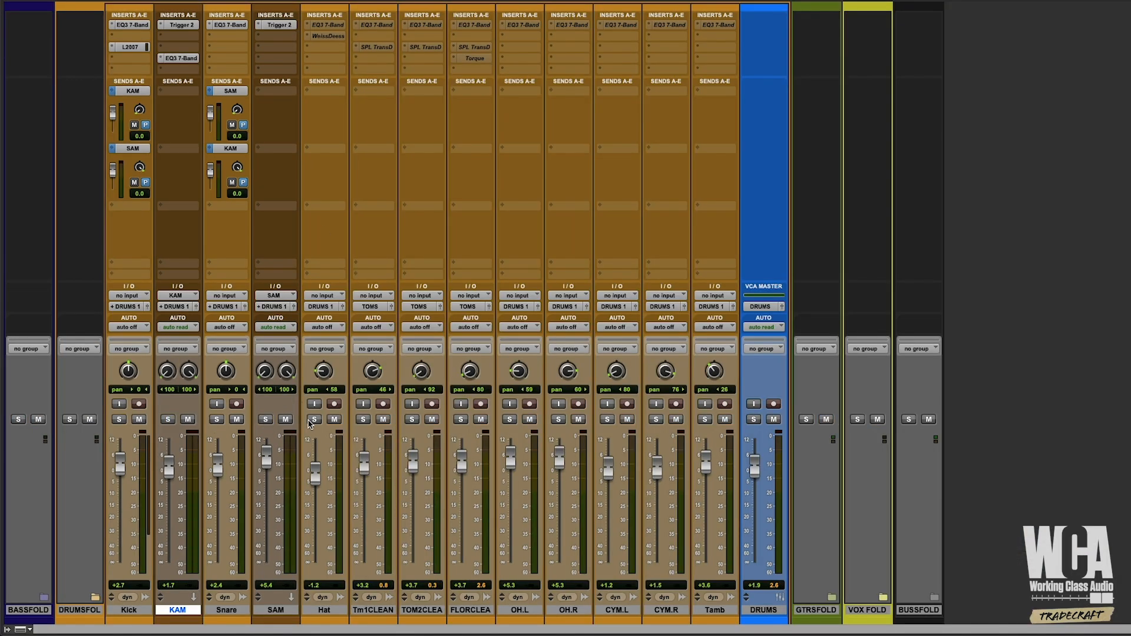
{"action": "left_click", "coordinate": [311, 419]}
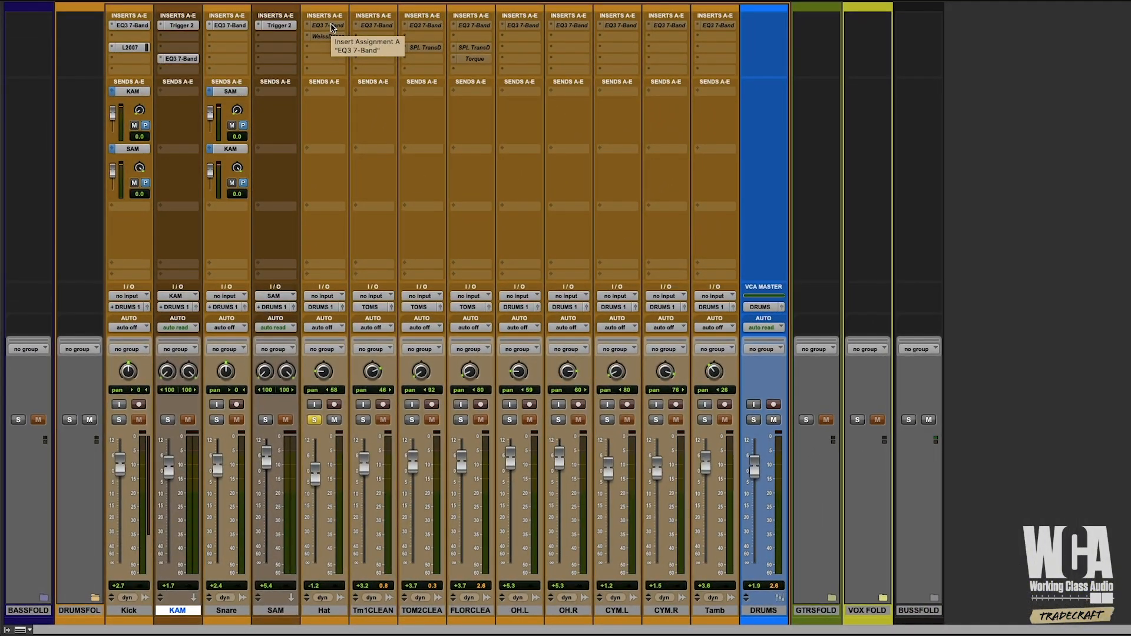
{"action": "left_click", "coordinate": [332, 25]}
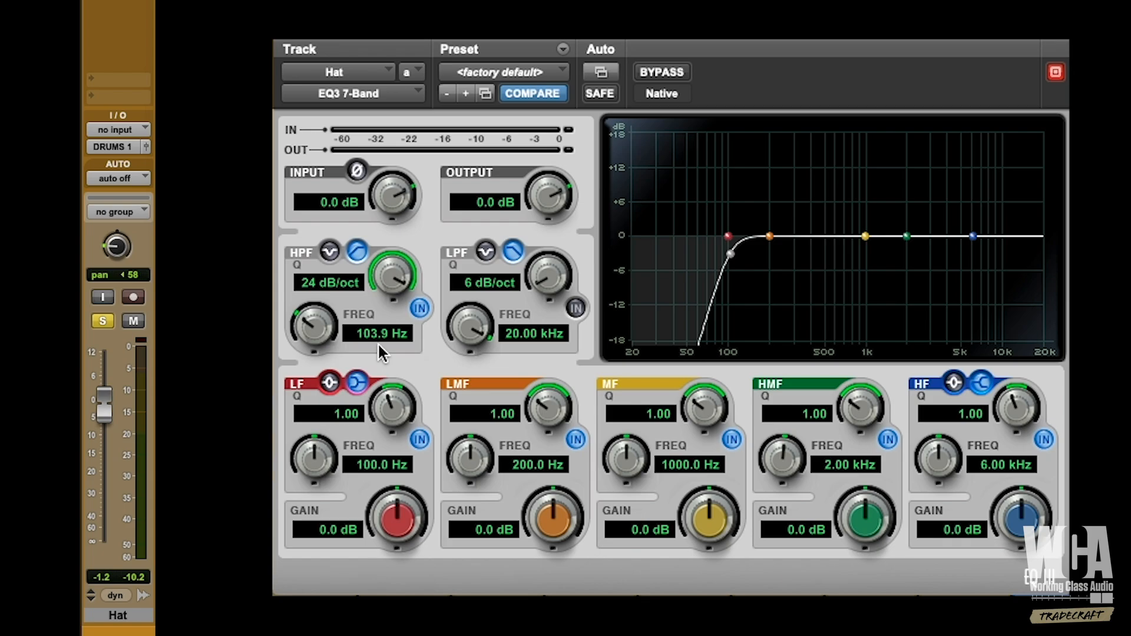
{"action": "key", "text": "space"}
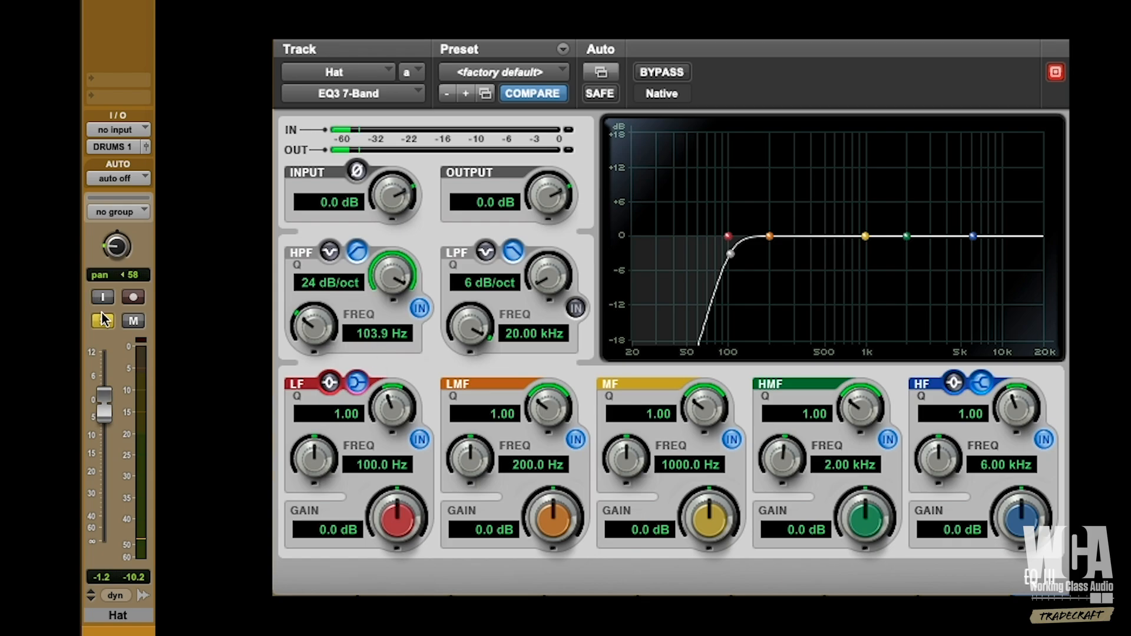